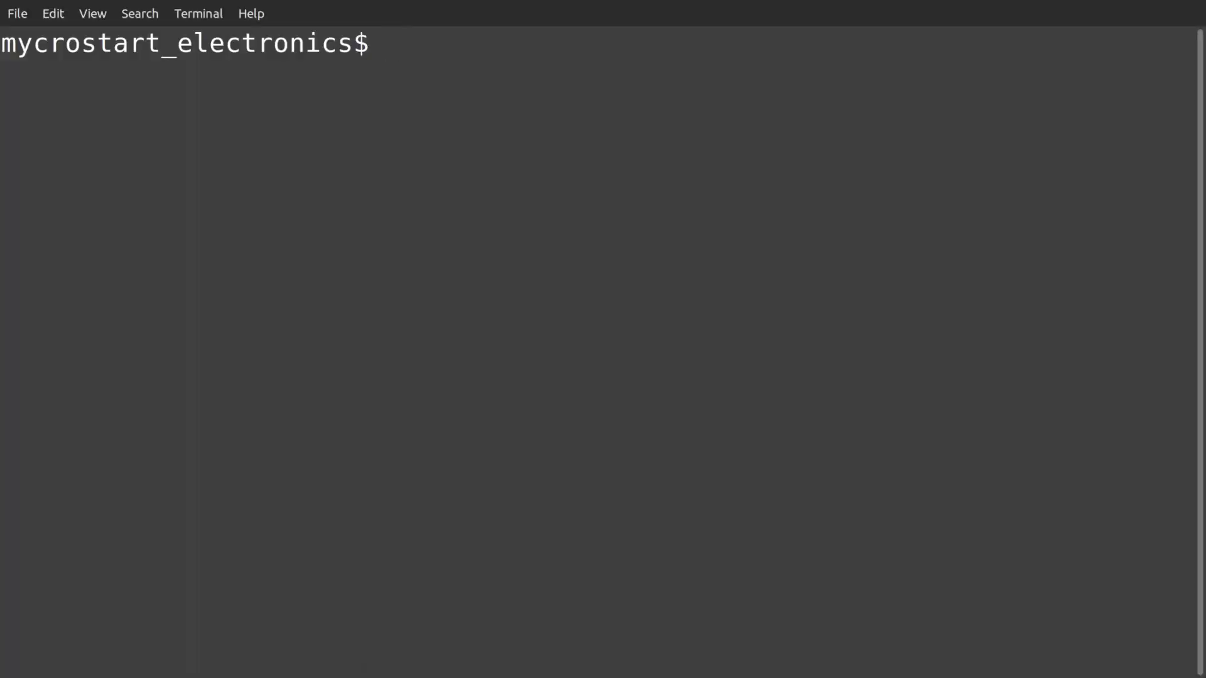
# Capture a fresh burst on D0 and zoom into it
pyautogui.write('Start')
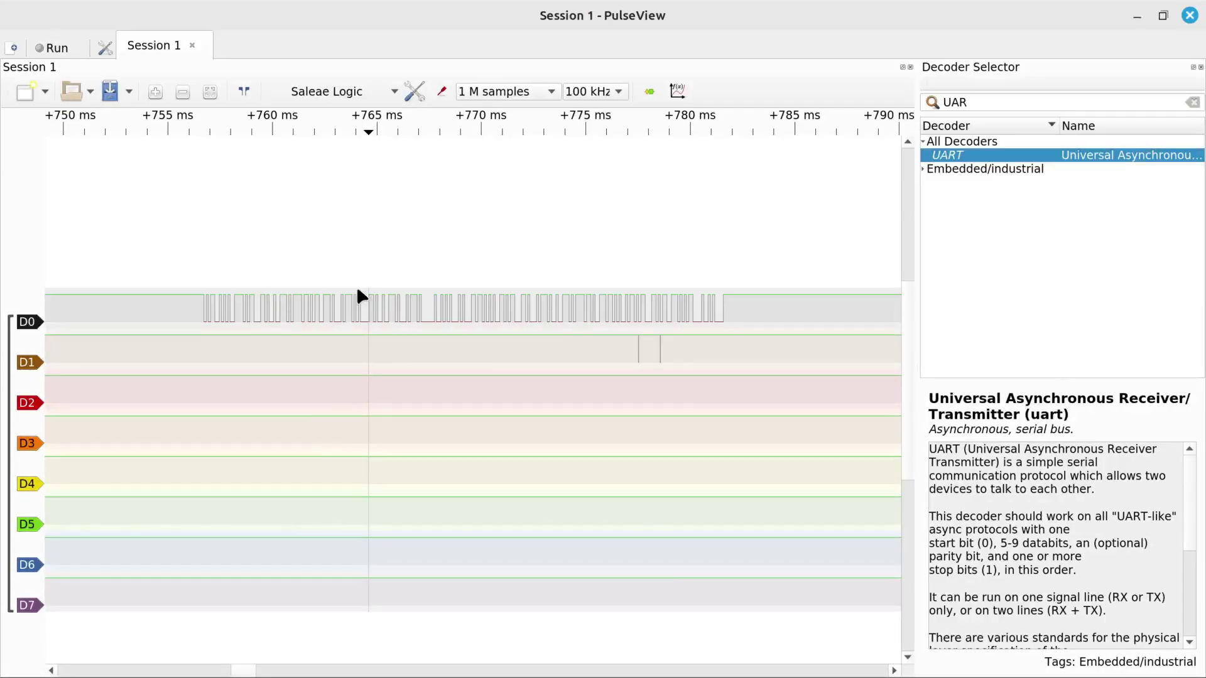
pyautogui.click(60, 48)
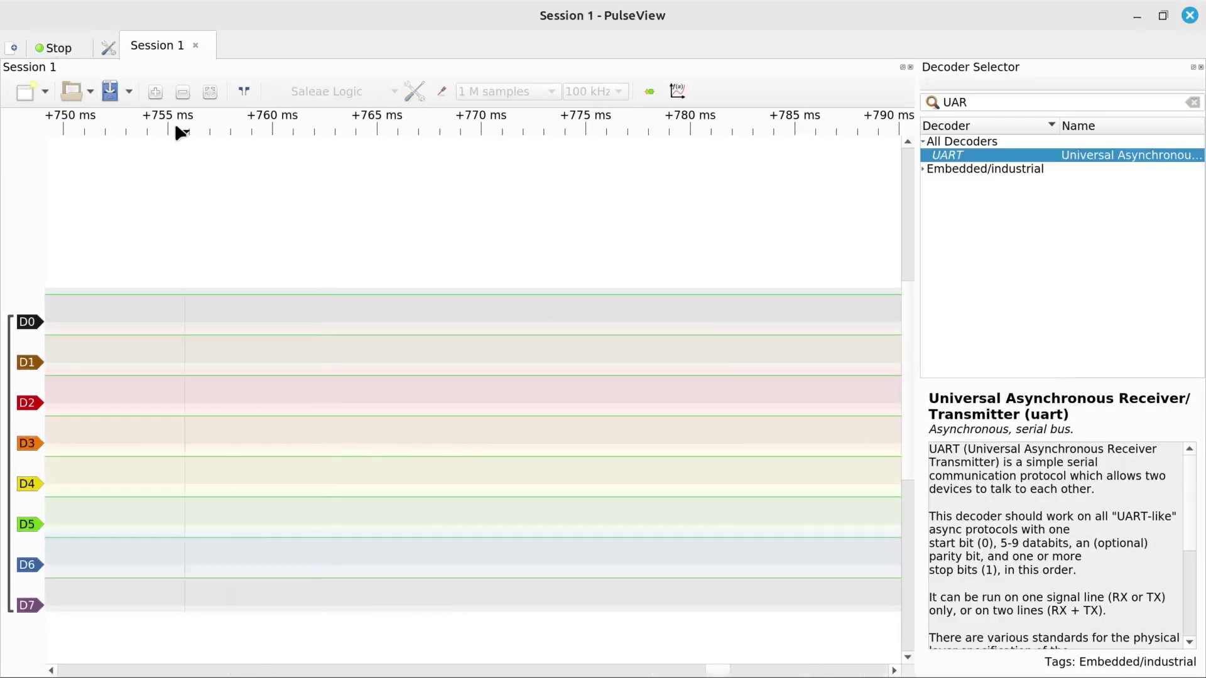
pyautogui.click(60, 48)
pyautogui.scroll(-8, 406, 231)
pyautogui.scroll(10, 406, 232)
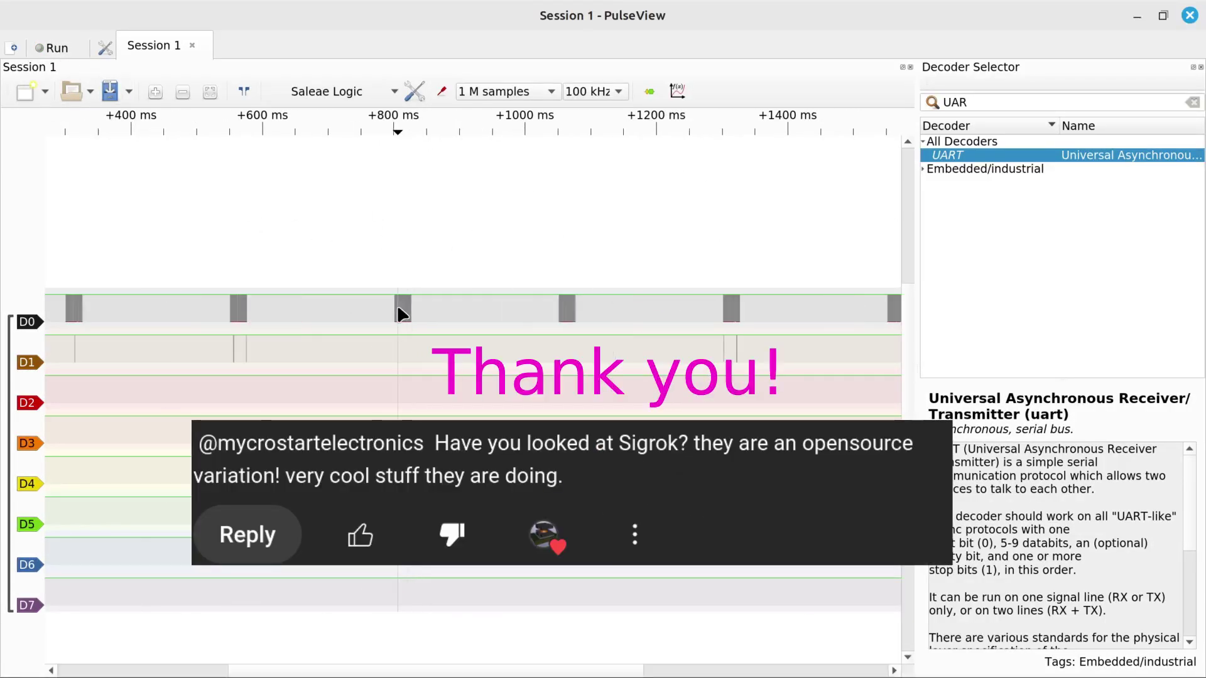
pyautogui.scroll(1, 407, 302)
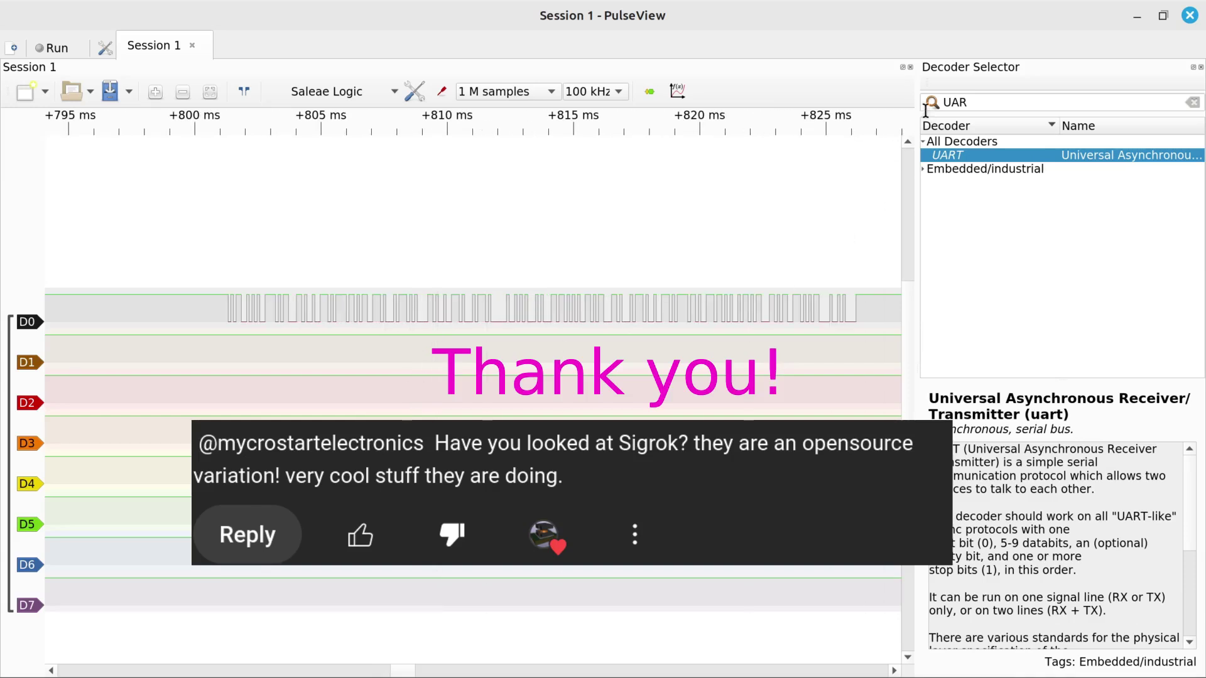
# Search 'UART' in the Decoder Selector and add the UART decoder to the session
pyautogui.click(650, 88)
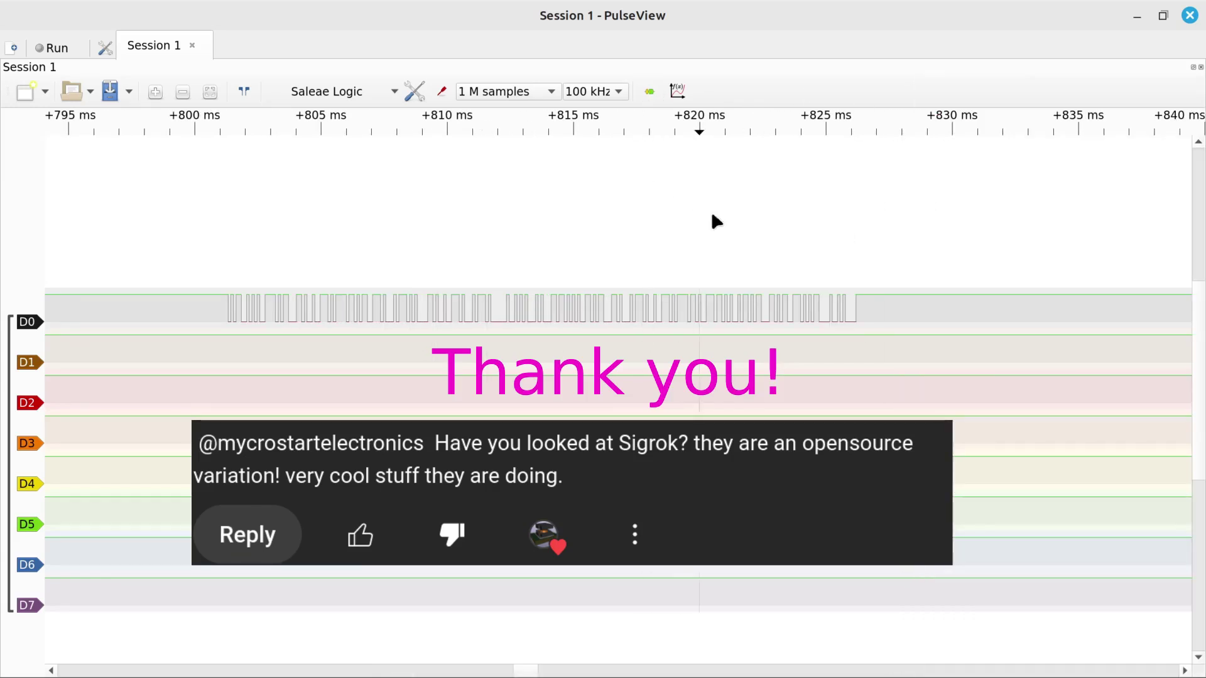
pyautogui.click(650, 91)
pyautogui.click(999, 103)
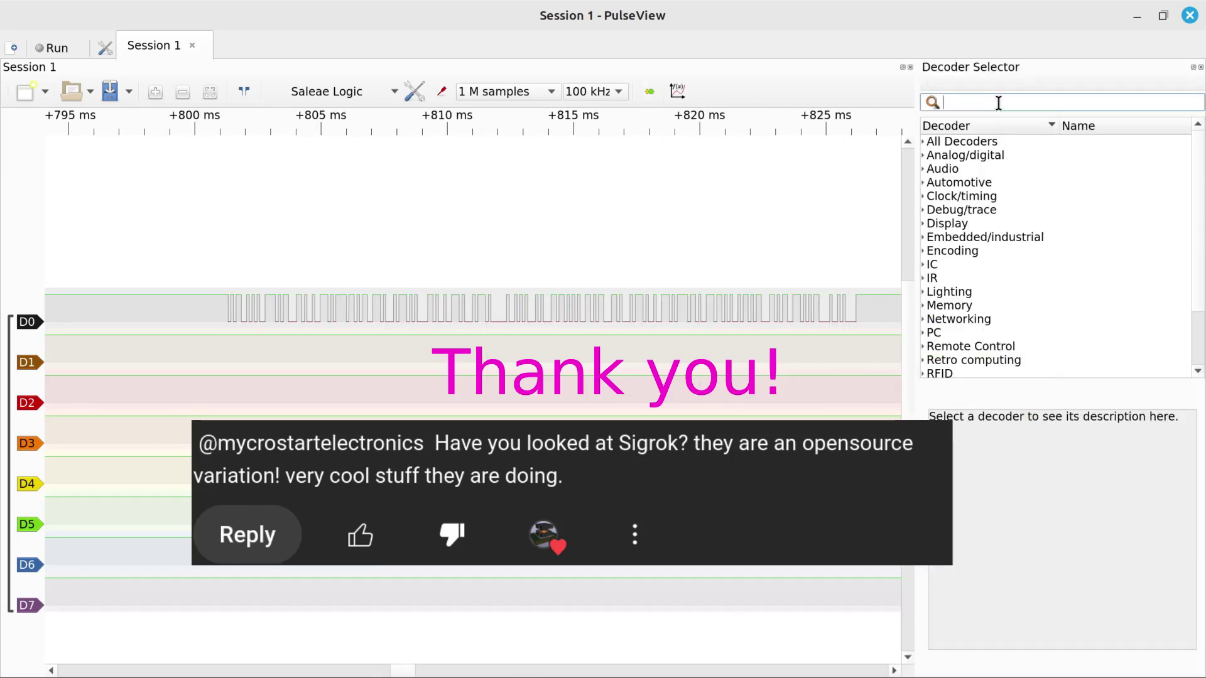
pyautogui.write('UART')
pyautogui.press('Return')
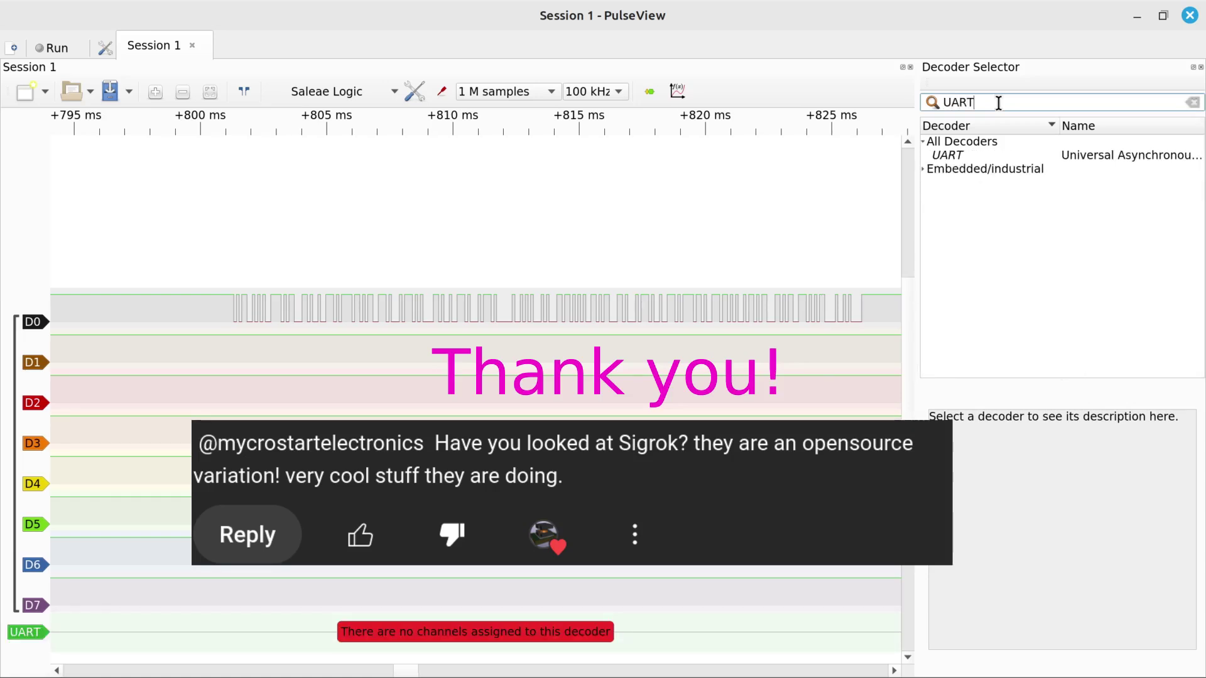
# Move the UART decoder row above D0 and set its baud rate to 9600
pyautogui.moveTo(17, 628); pyautogui.dragTo(27, 309)
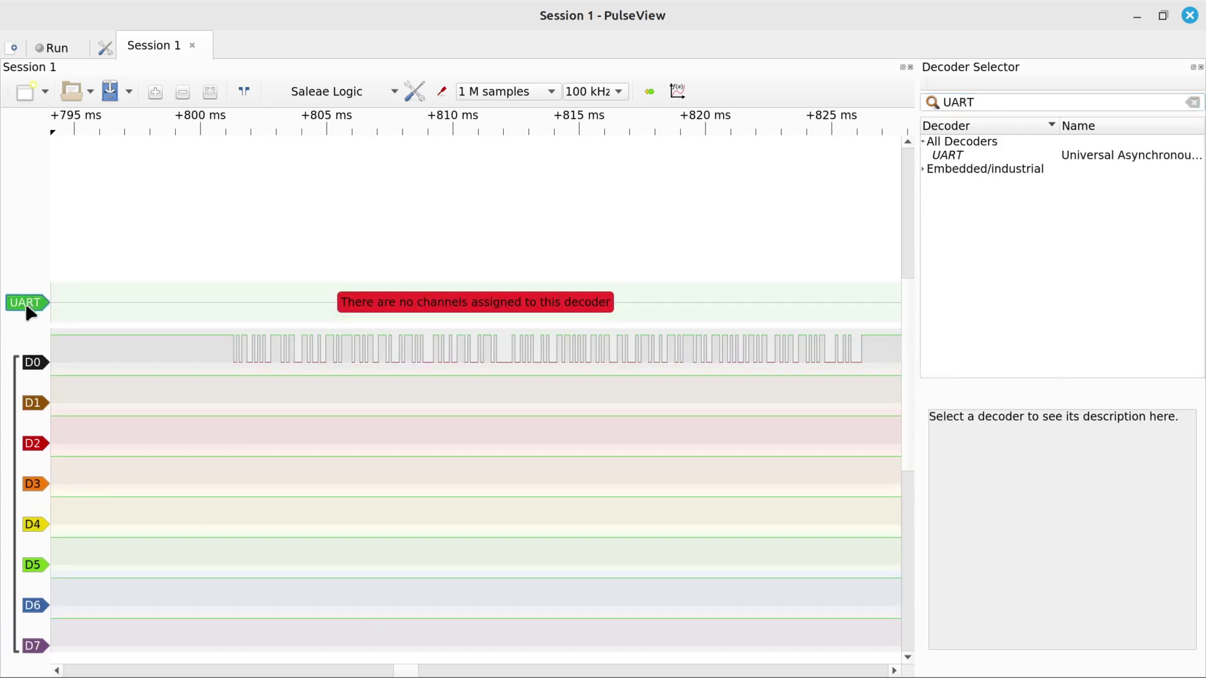
pyautogui.click(32, 308)
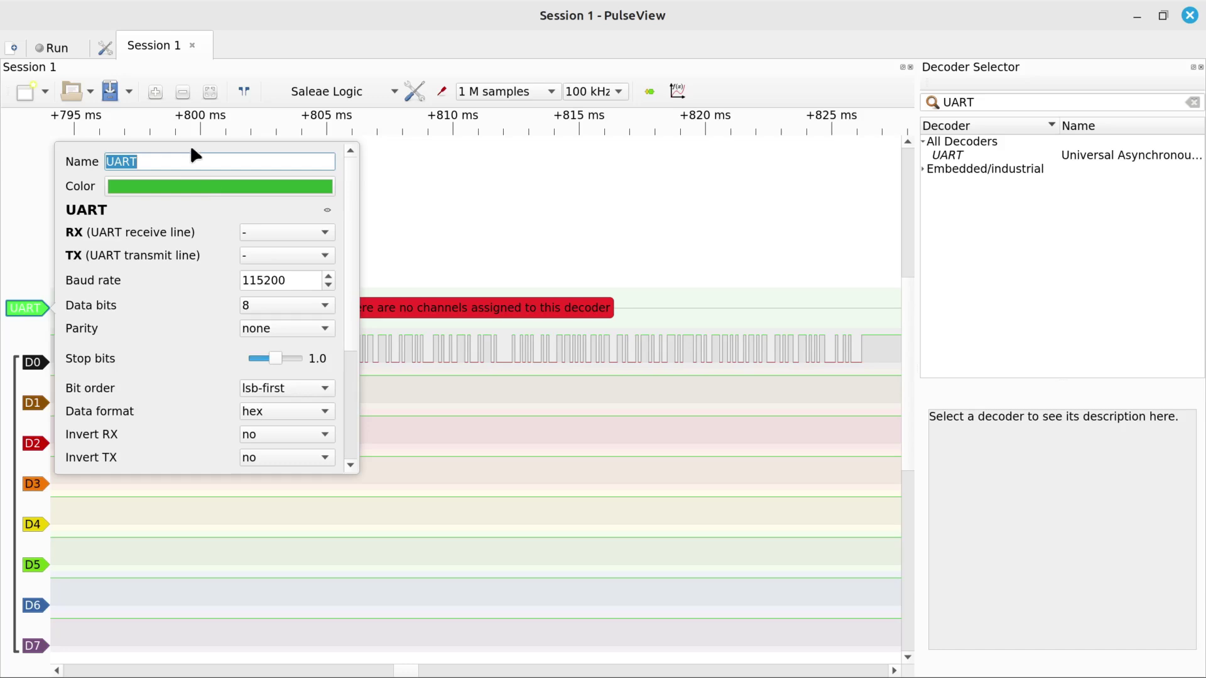
pyautogui.doubleClick(301, 284)
pyautogui.write('9600')
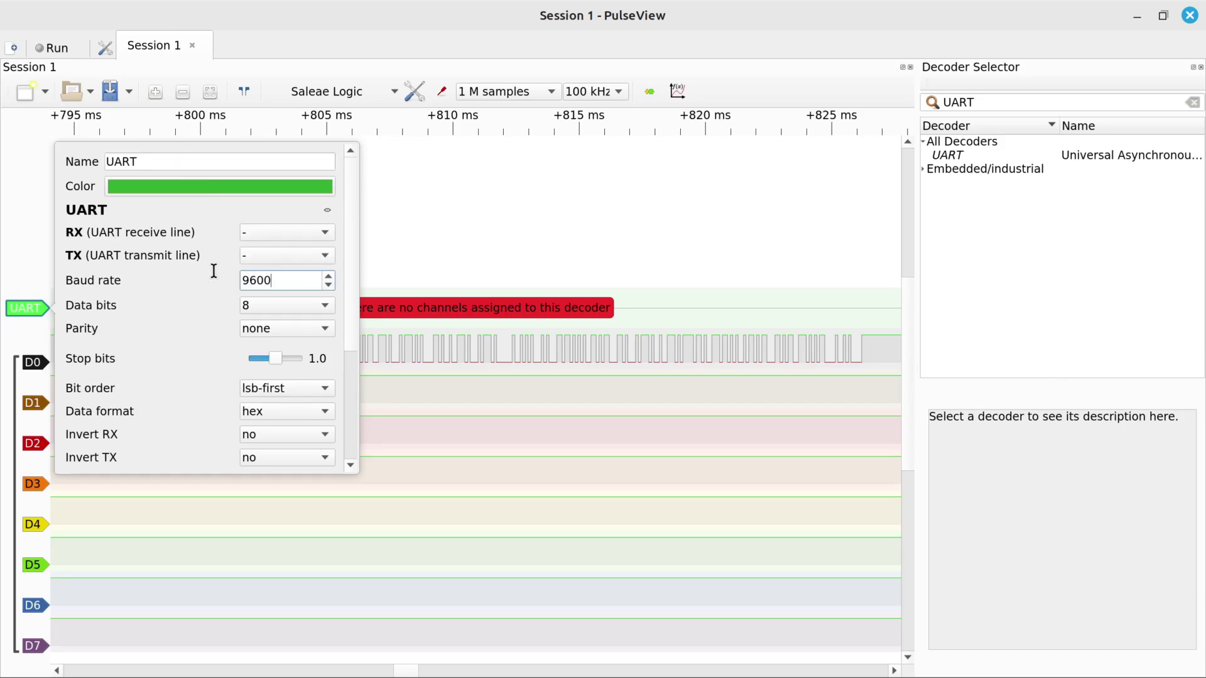
pyautogui.press('Return')
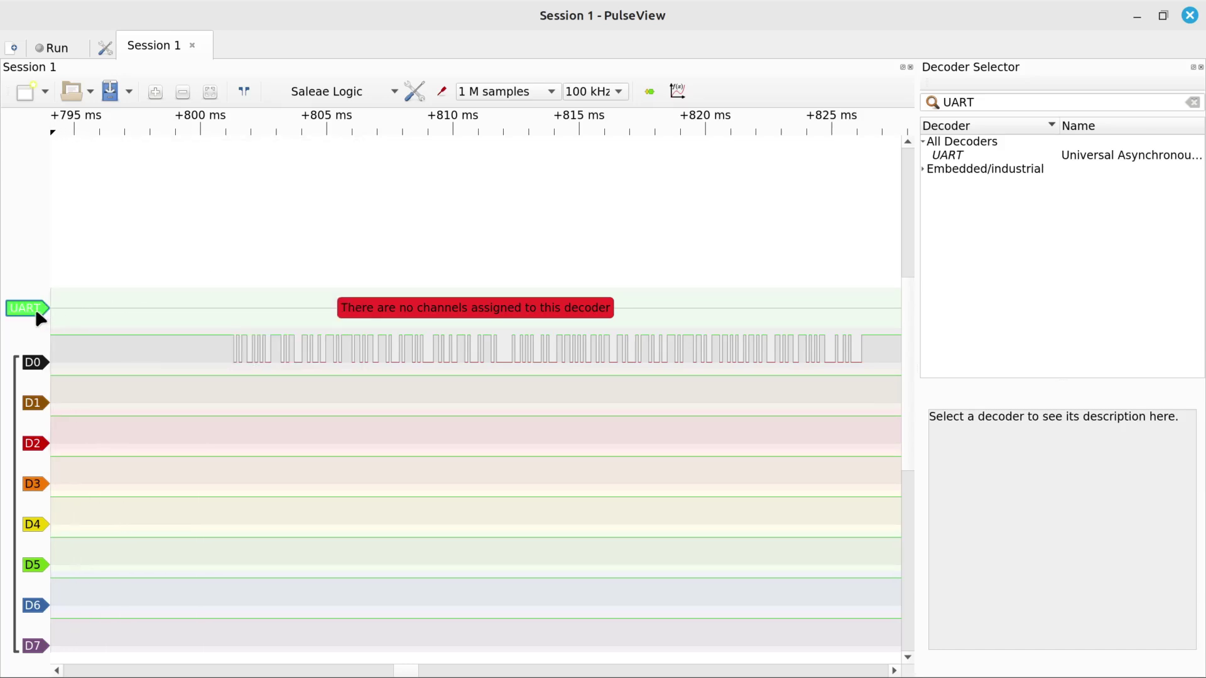
# Keep bit order lsb-first and set the UART data format to ascii
pyautogui.click(34, 308)
pyautogui.scroll(-1, 191, 359)
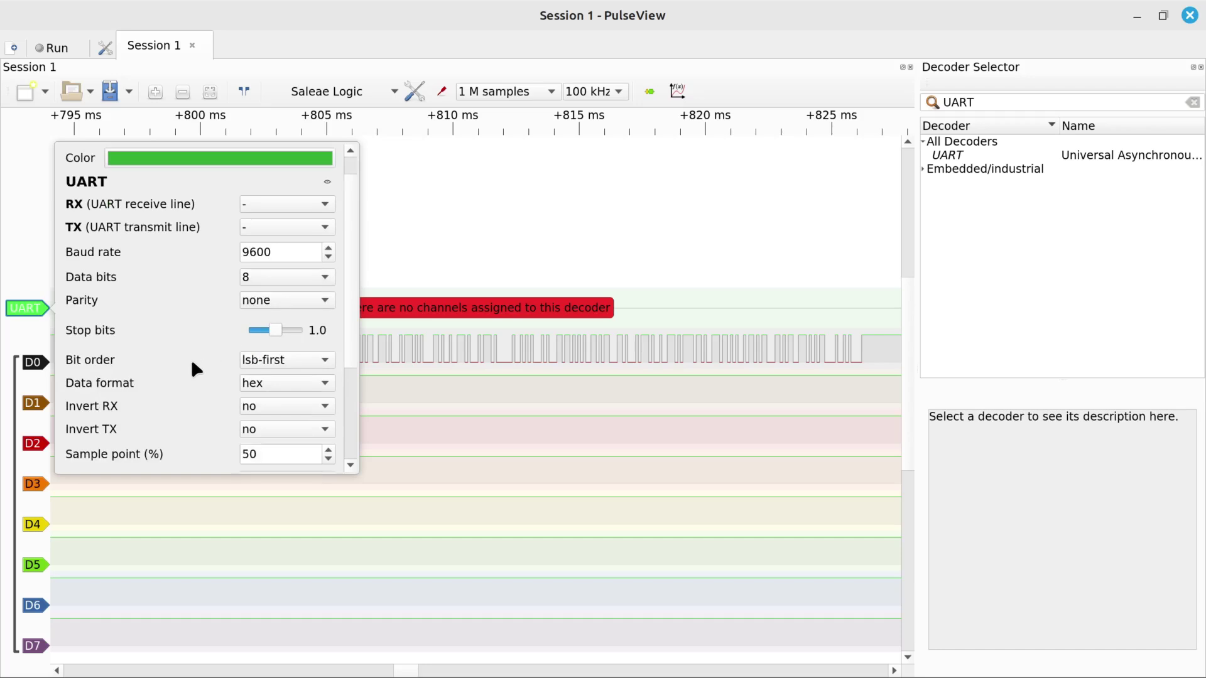
pyautogui.click(261, 360)
pyautogui.click(259, 361)
pyautogui.click(269, 384)
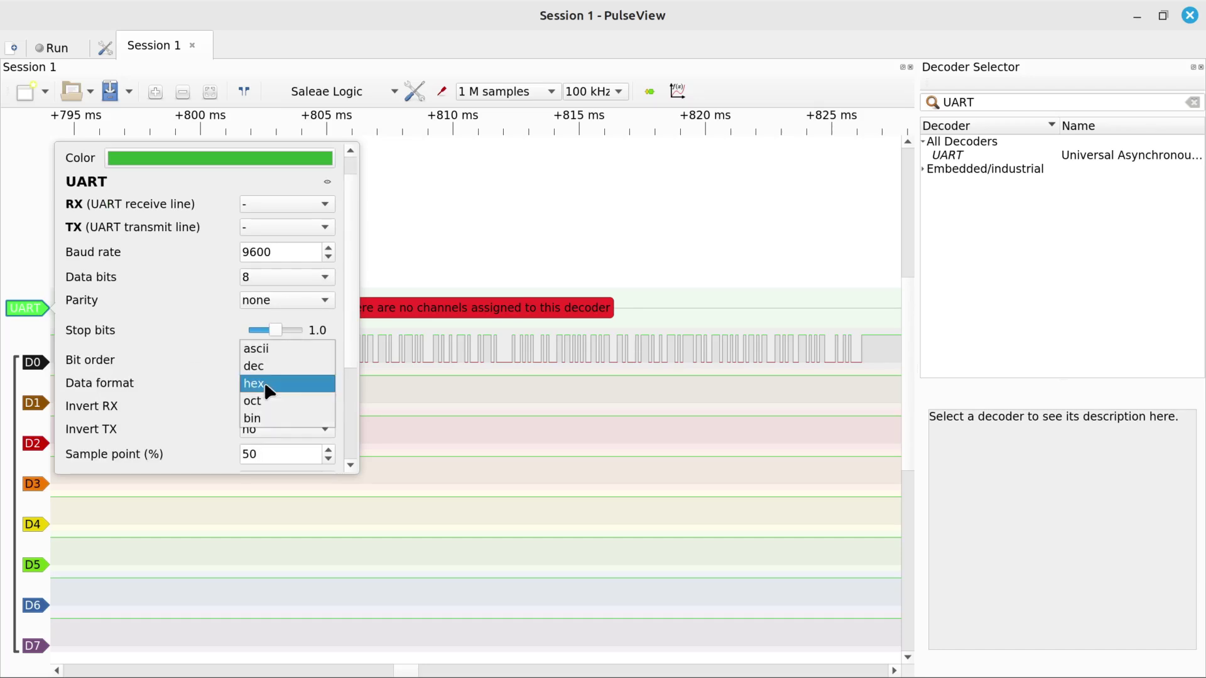
pyautogui.click(273, 351)
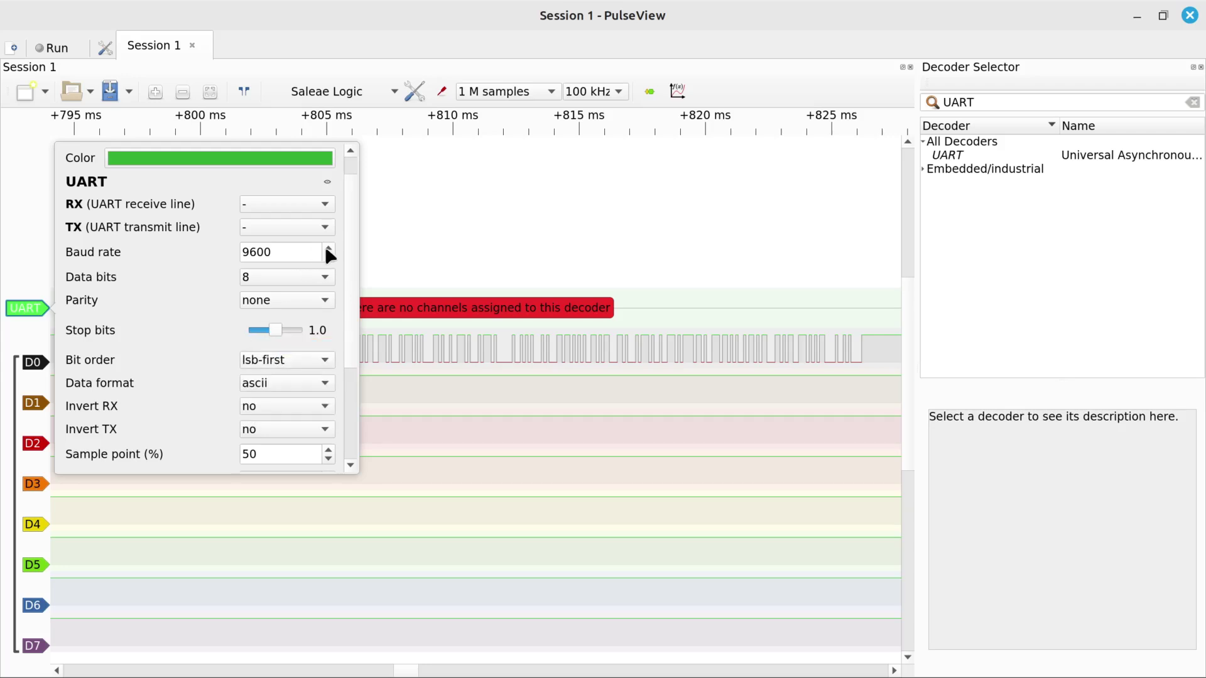
pyautogui.scroll(1, 342, 232)
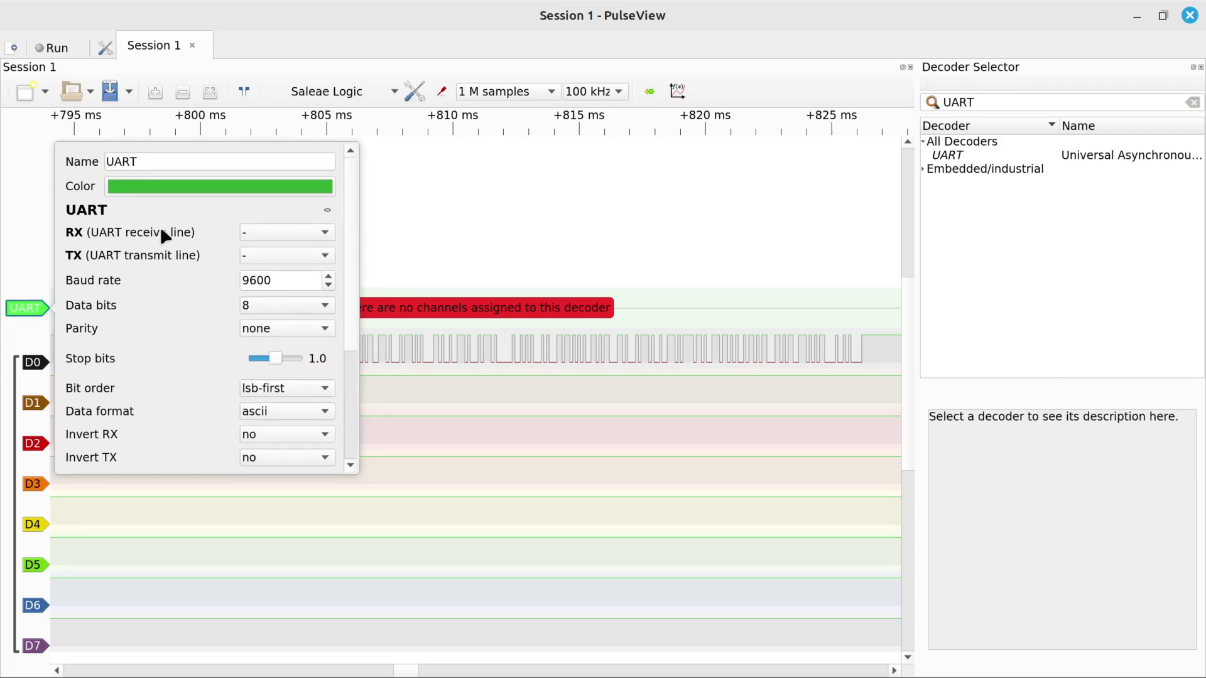
# Assign D0 as the UART RX line so the row decodes 'Mycrostart Electronics'
pyautogui.click(262, 236)
pyautogui.click(271, 237)
pyautogui.click(270, 233)
pyautogui.click(273, 236)
pyautogui.click(269, 231)
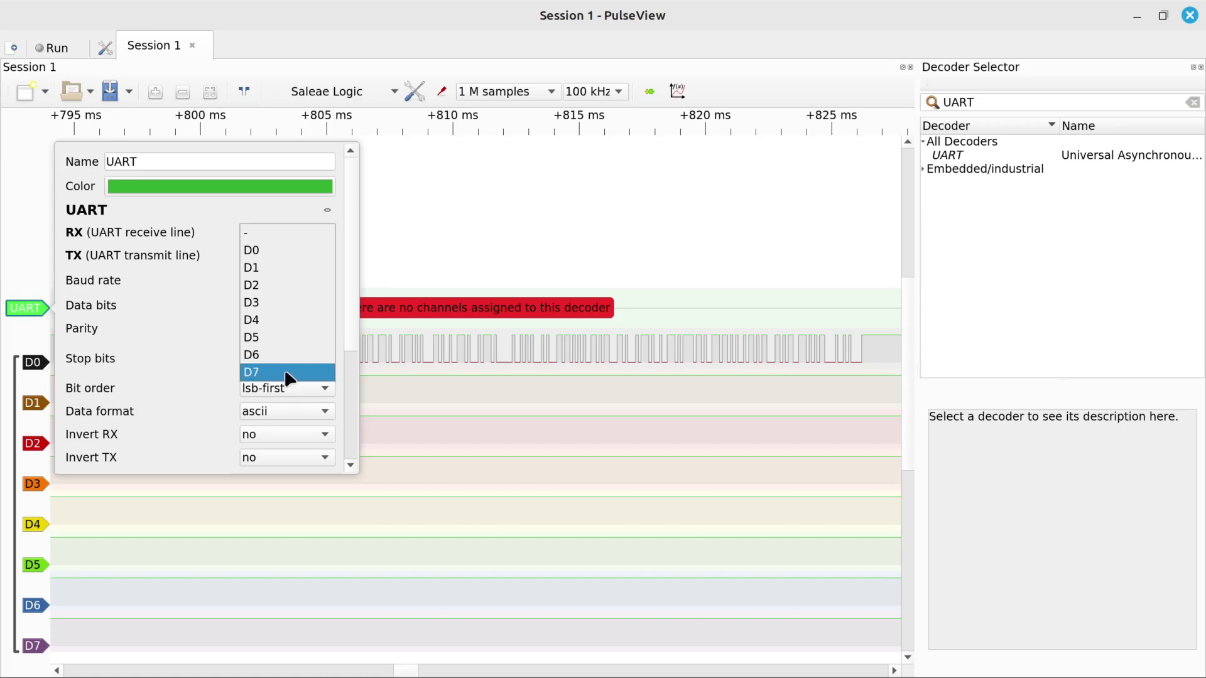
pyautogui.click(274, 250)
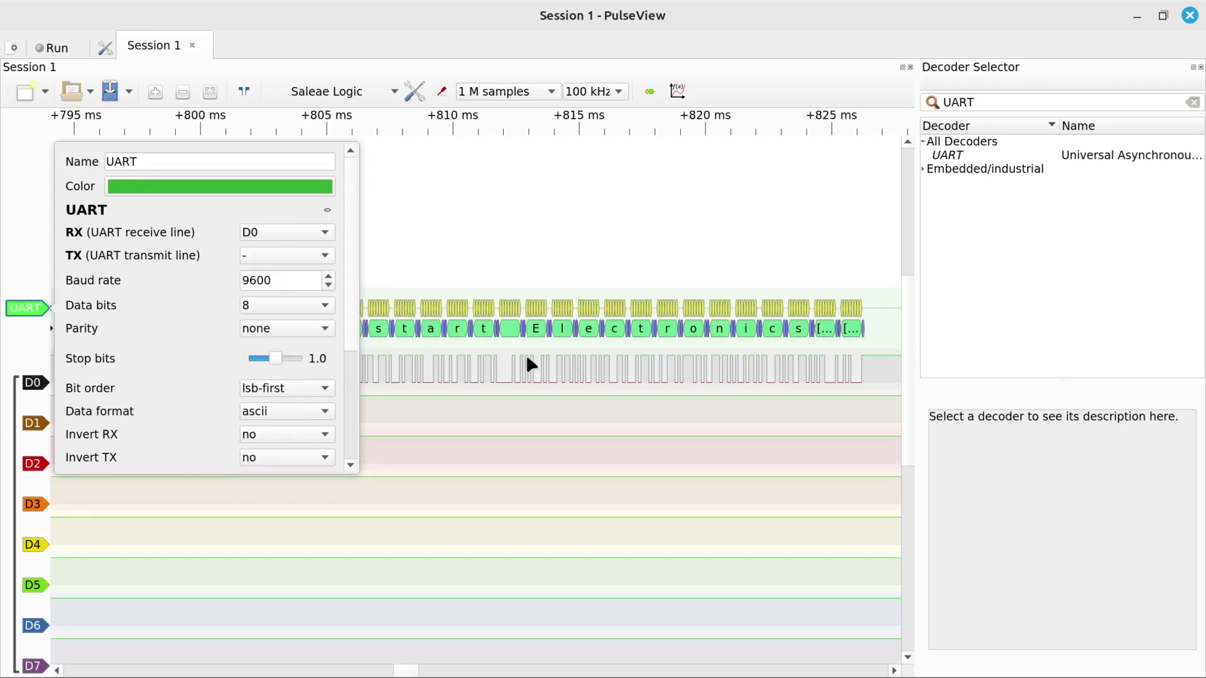
pyautogui.press('Escape')
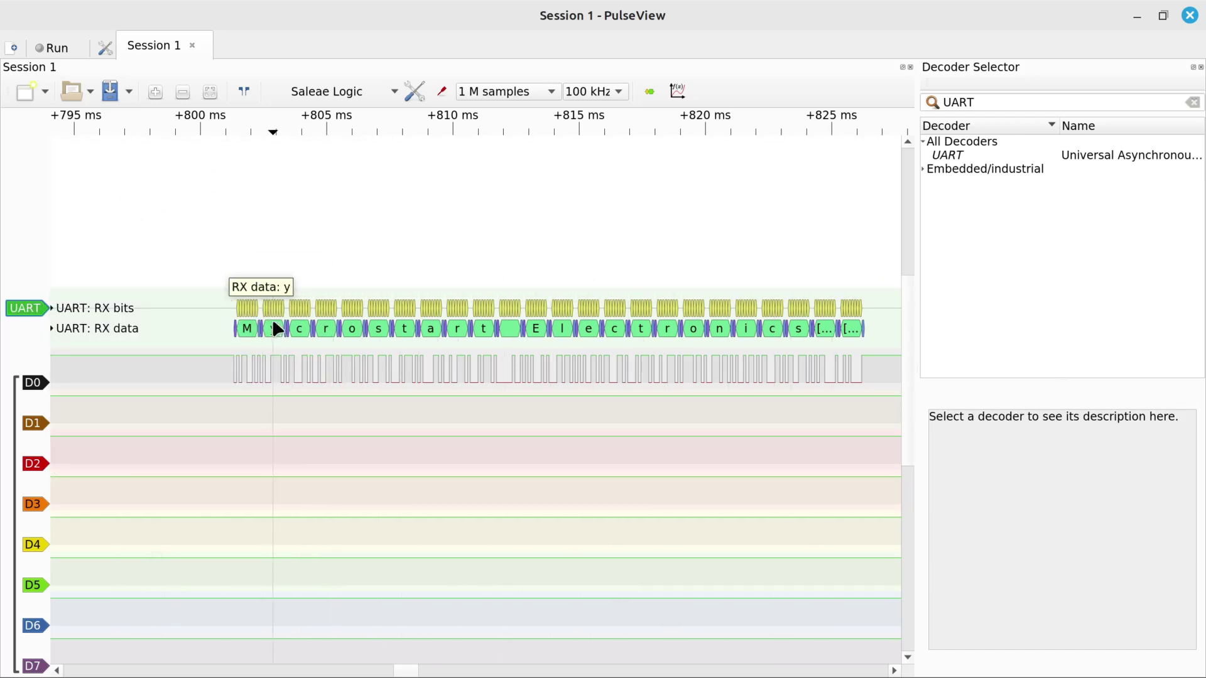
# Change the UART baud rate through 9700, 9750 and 9601, ending back at 9600
pyautogui.click(25, 308)
pyautogui.moveTo(291, 277); pyautogui.dragTo(191, 288)
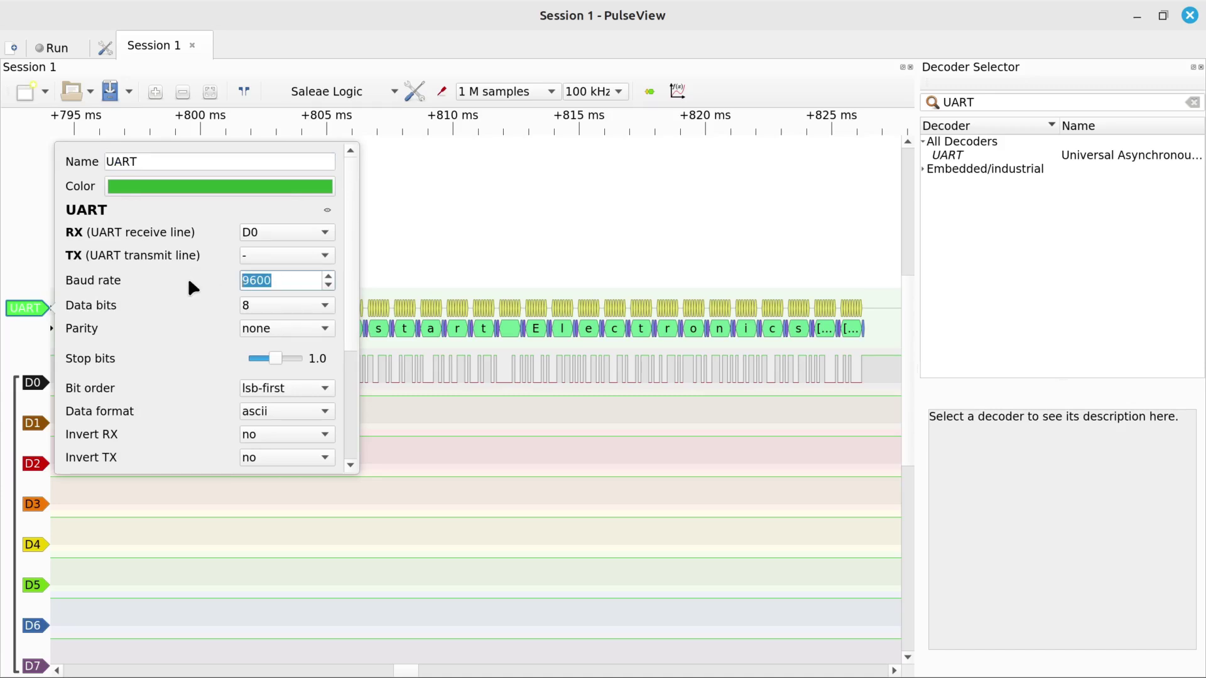
pyautogui.write('9700')
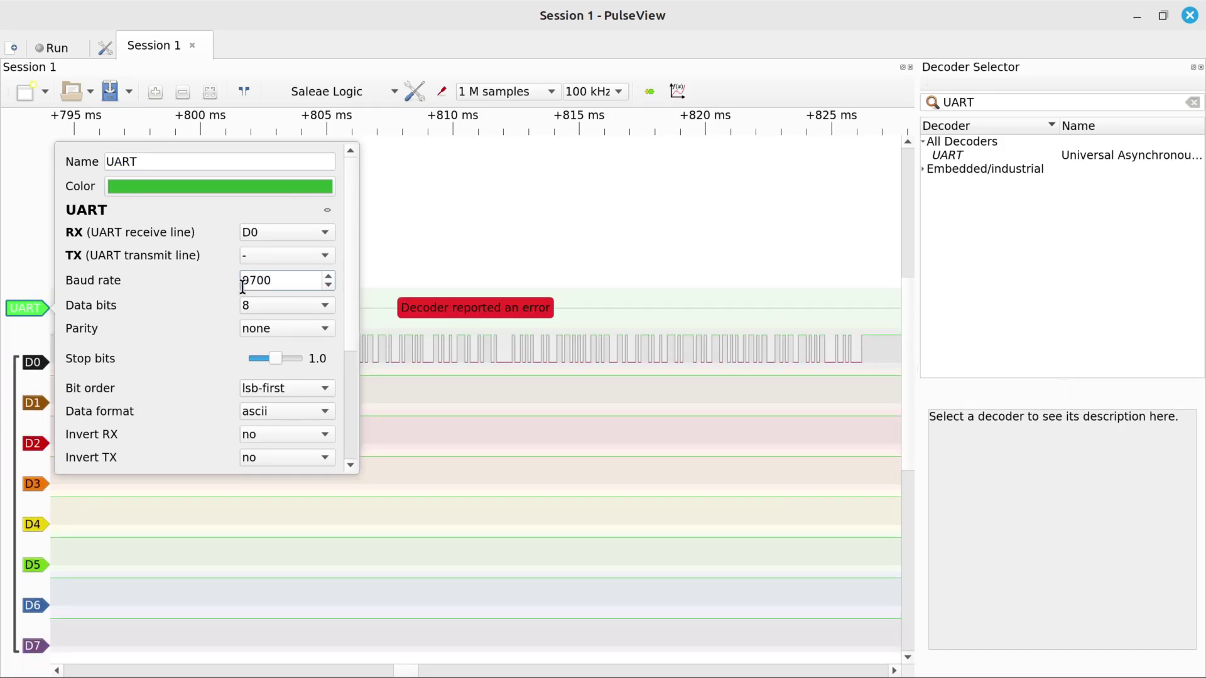
pyautogui.press('BackSpace')
pyautogui.press('BackSpace')
pyautogui.write('50')
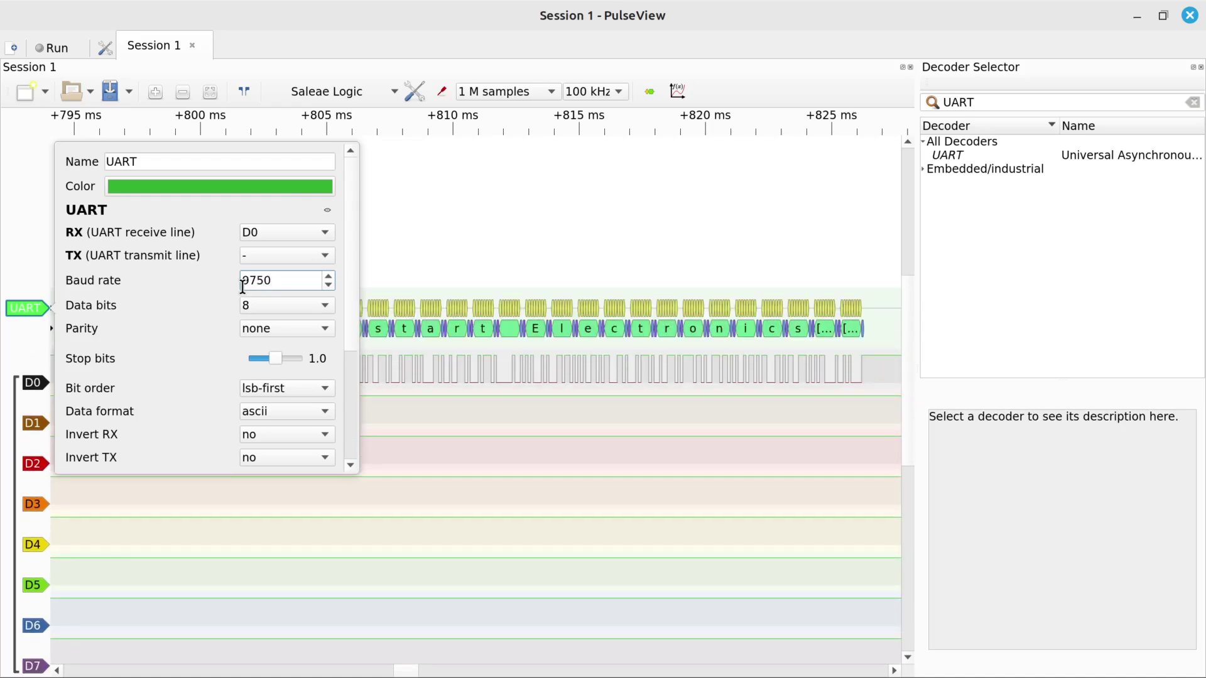
pyautogui.press('BackSpace')
pyautogui.press('BackSpace')
pyautogui.press('BackSpace')
pyautogui.write('601')
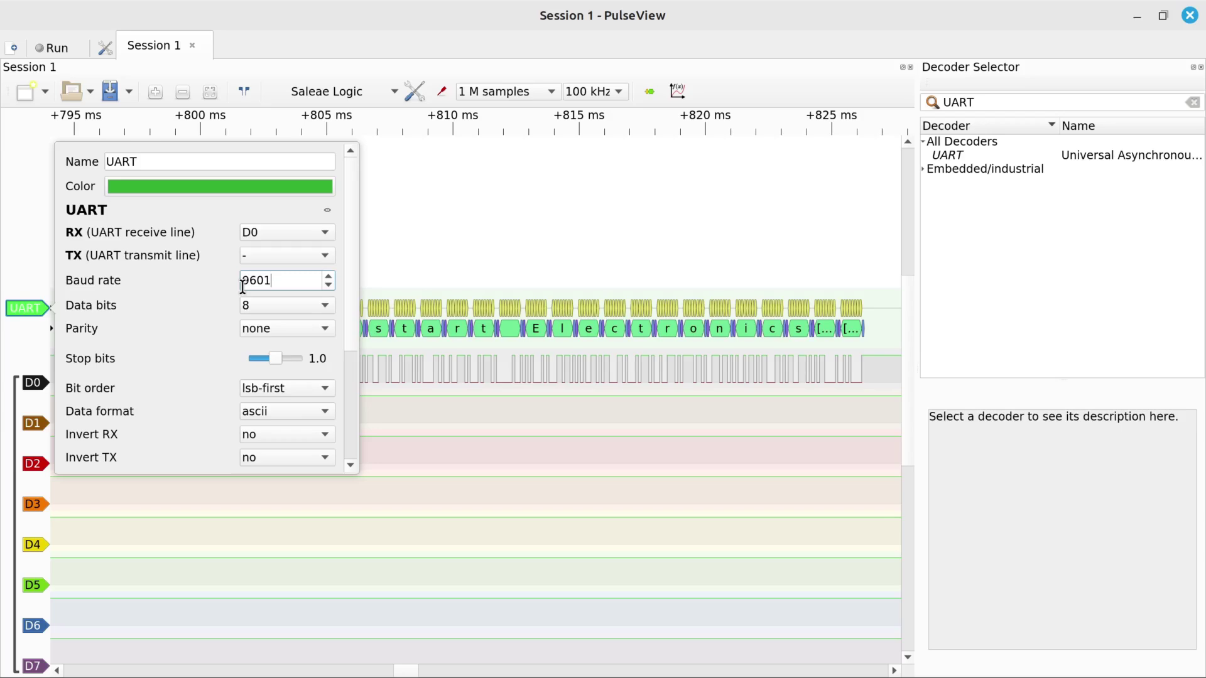
pyautogui.press('BackSpace')
pyautogui.write('0')
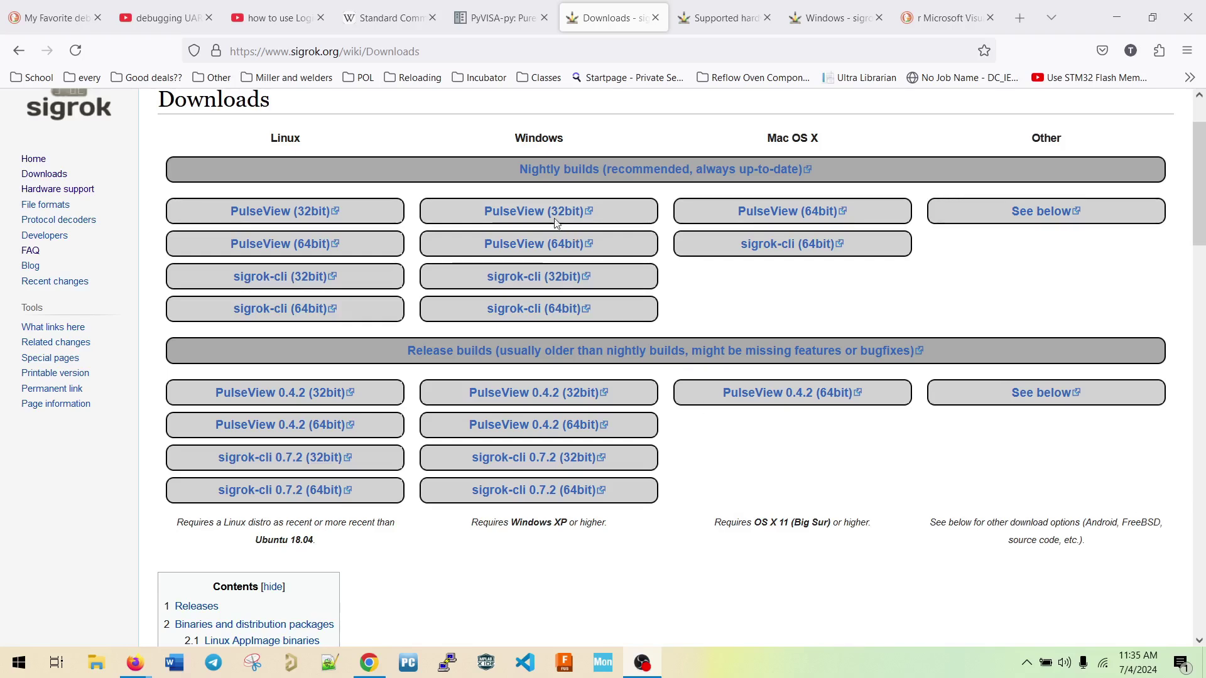
# Save pulseview-NIGHTLY-x86_64-release-installer.exe, the Windows 64-bit nightly, into Downloads
pyautogui.click(525, 250)
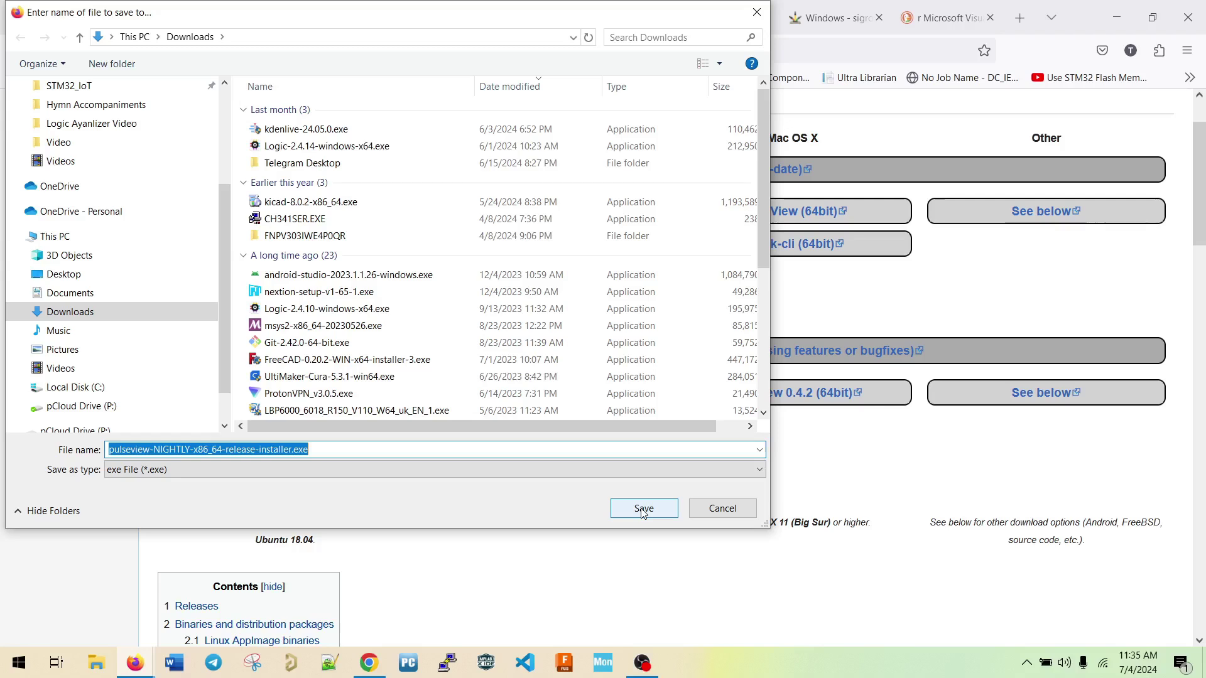
pyautogui.click(644, 510)
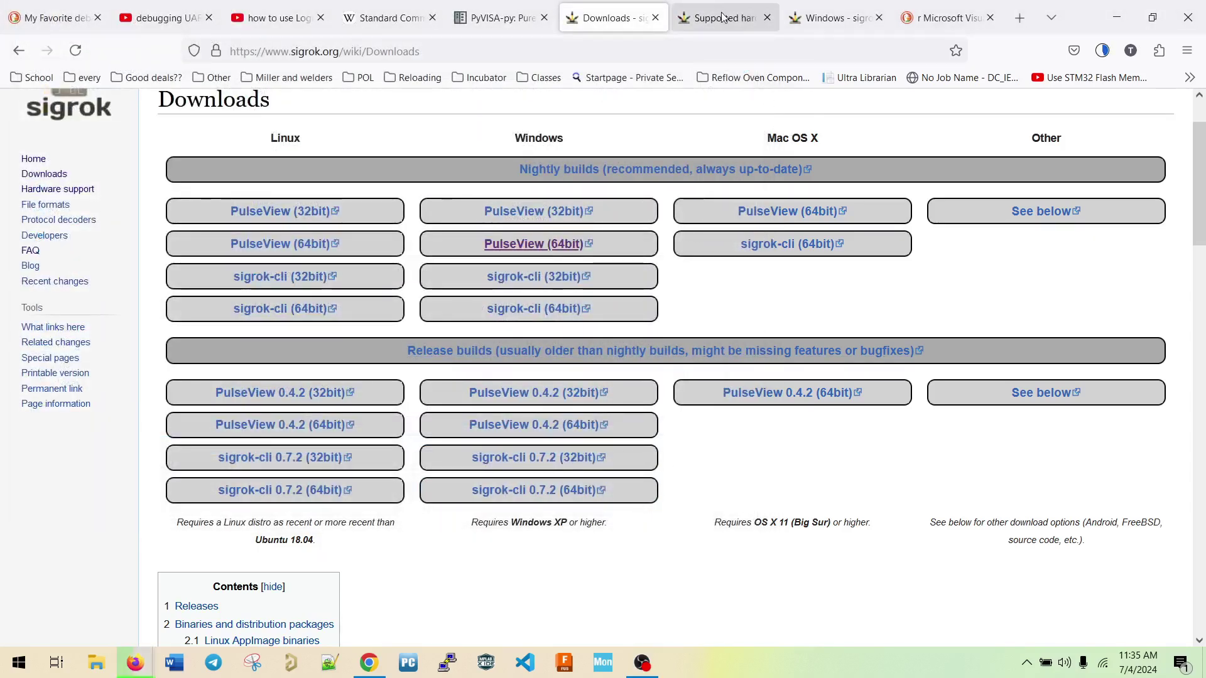
# Look up the Microchip PICkit2 3-channel logic analyzer in supported hardware, then return to Downloads
pyautogui.click(723, 17)
pyautogui.scroll(5, 617, 321)
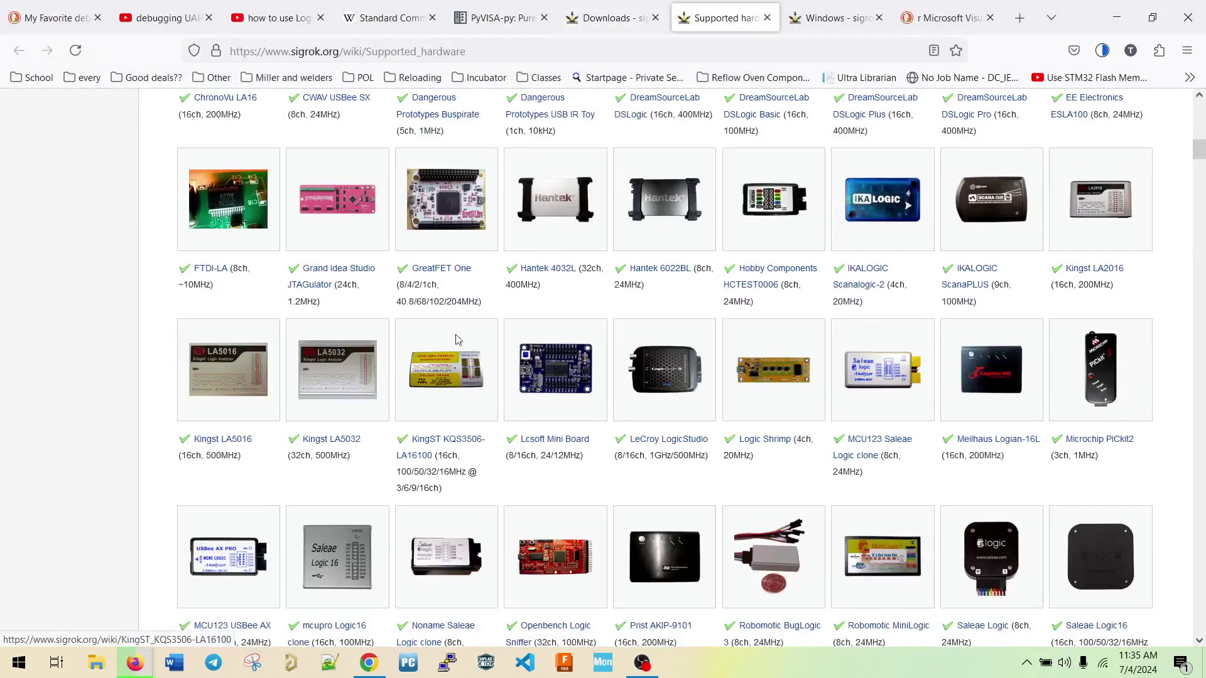
pyautogui.scroll(6, 533, 399)
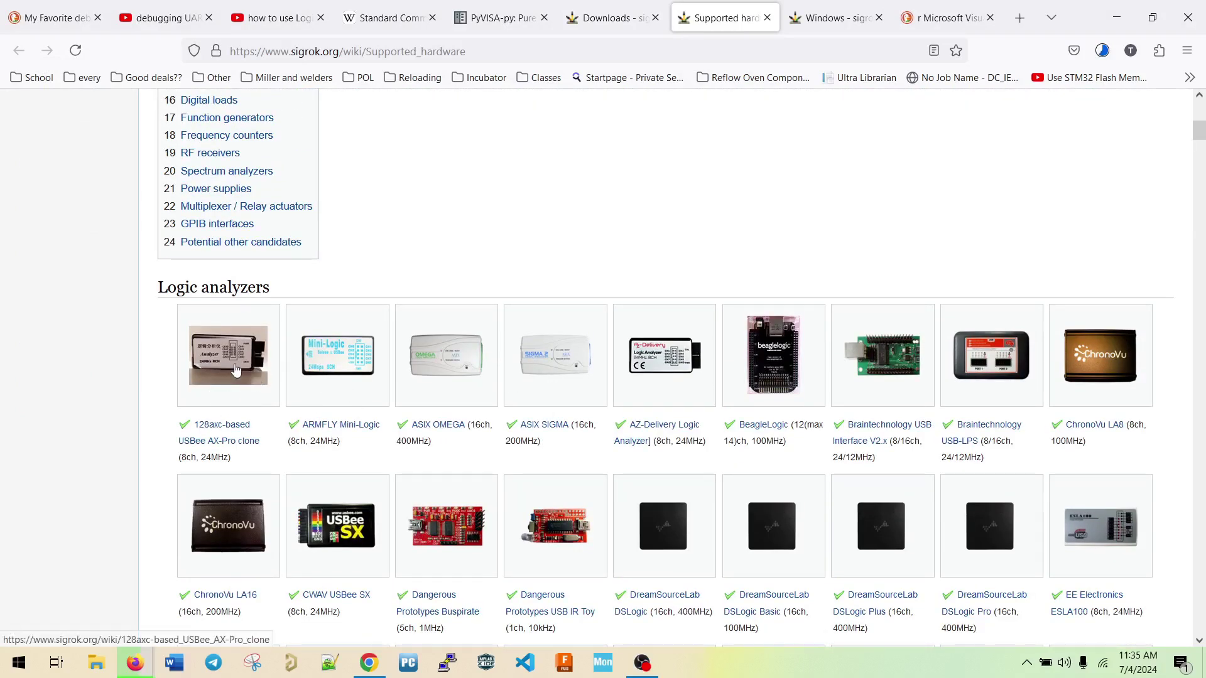
pyautogui.scroll(-10, 614, 484)
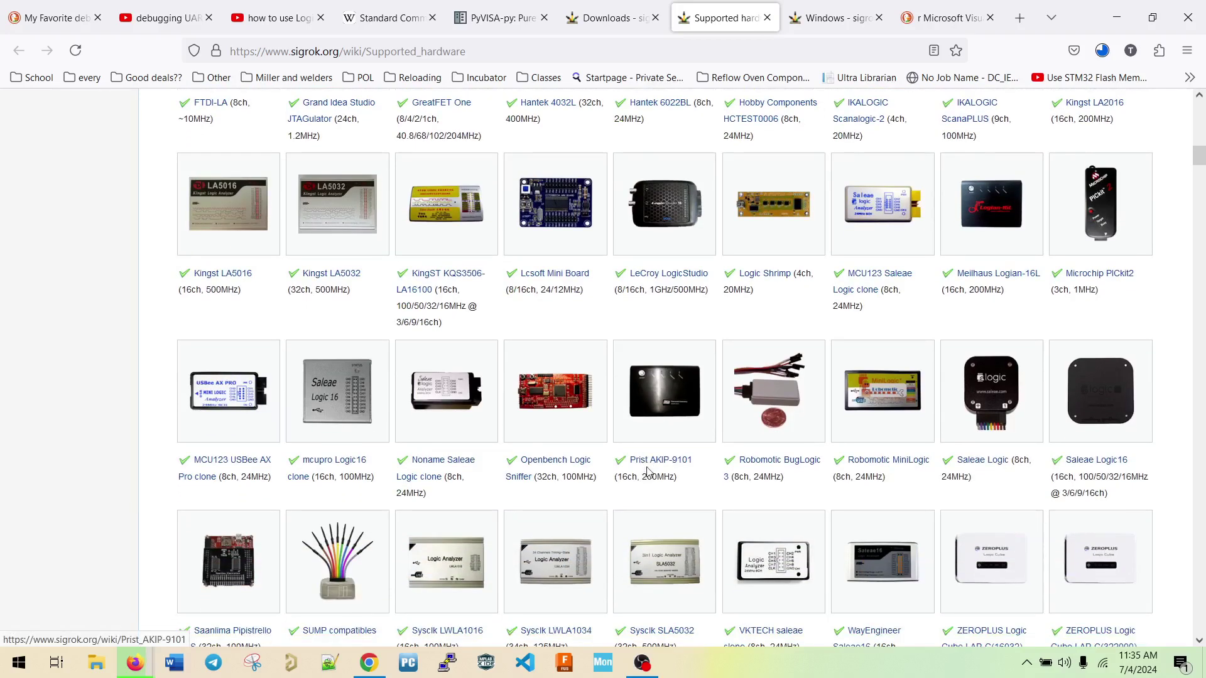
pyautogui.scroll(-1, 647, 472)
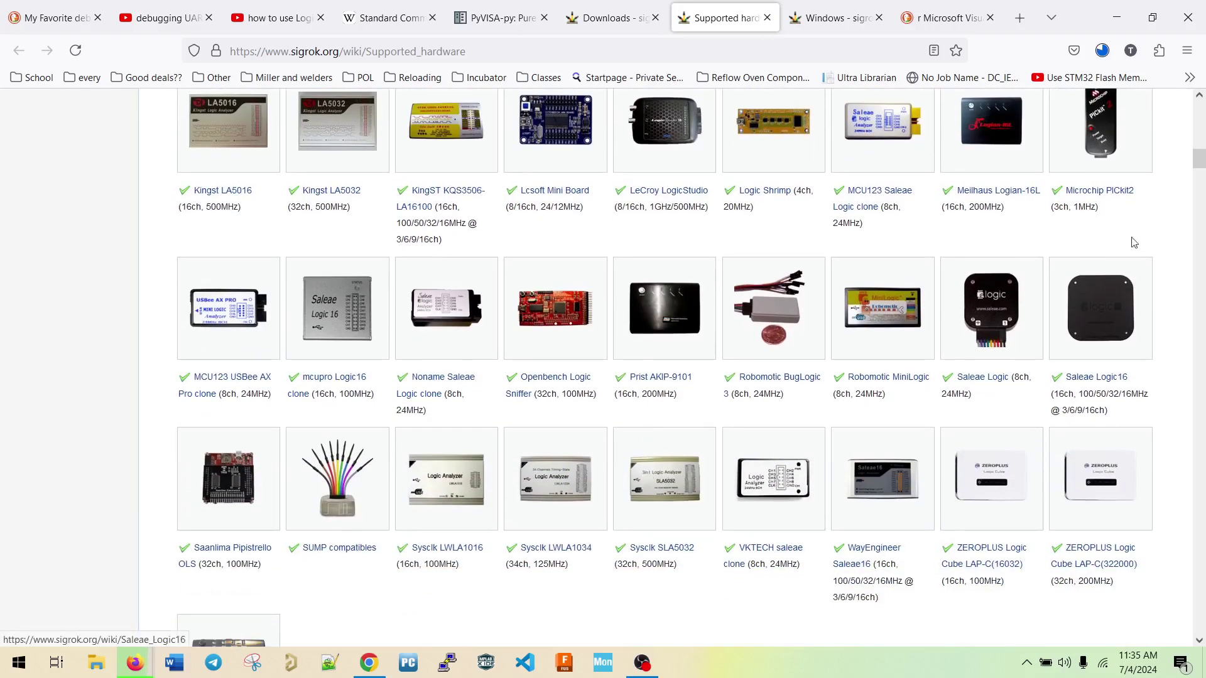
pyautogui.click(1119, 191)
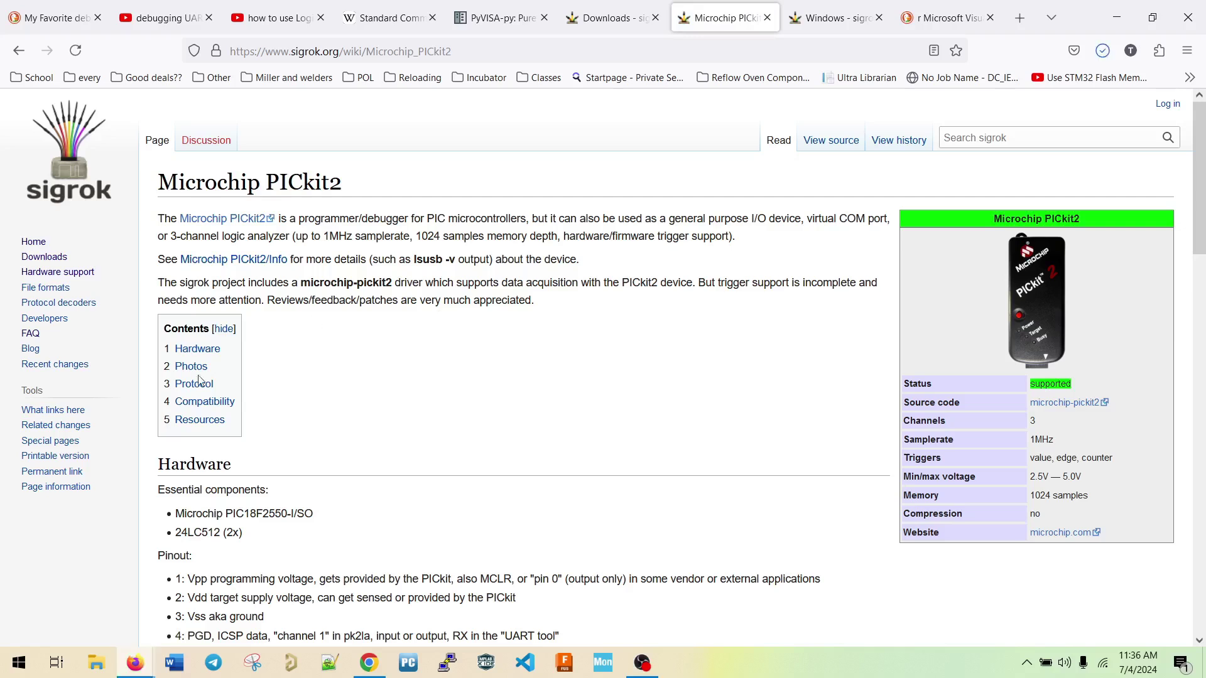
pyautogui.moveTo(174, 234); pyautogui.dragTo(282, 237)
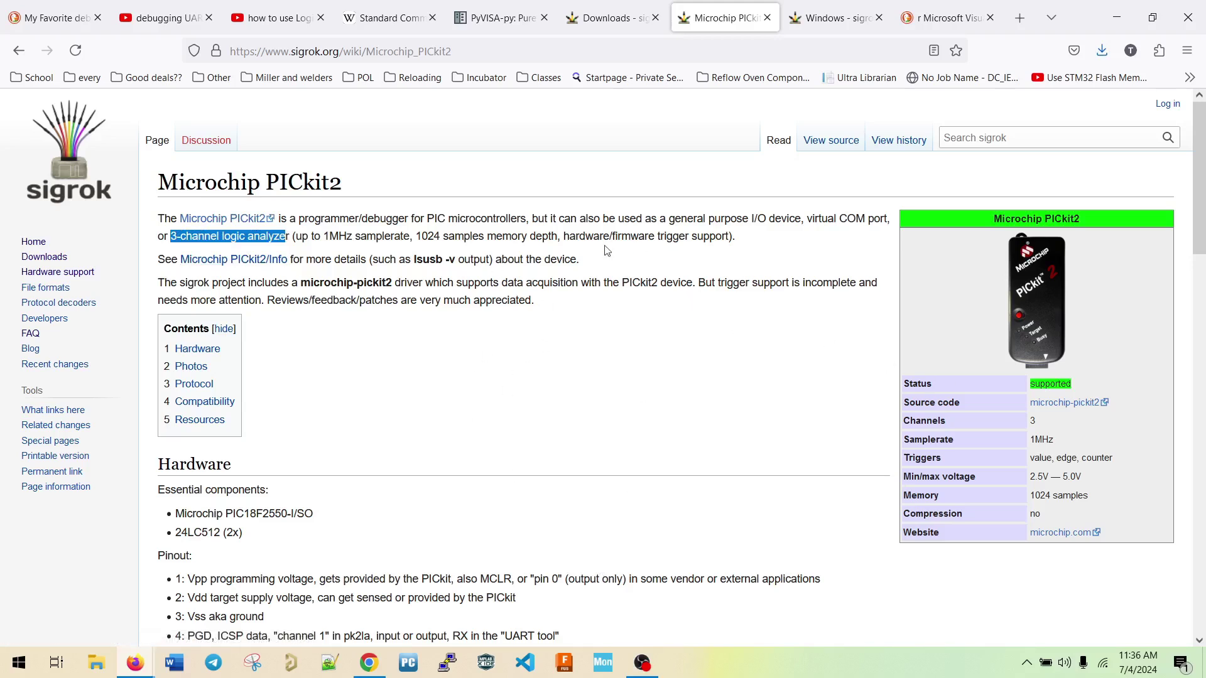
pyautogui.click(665, 17)
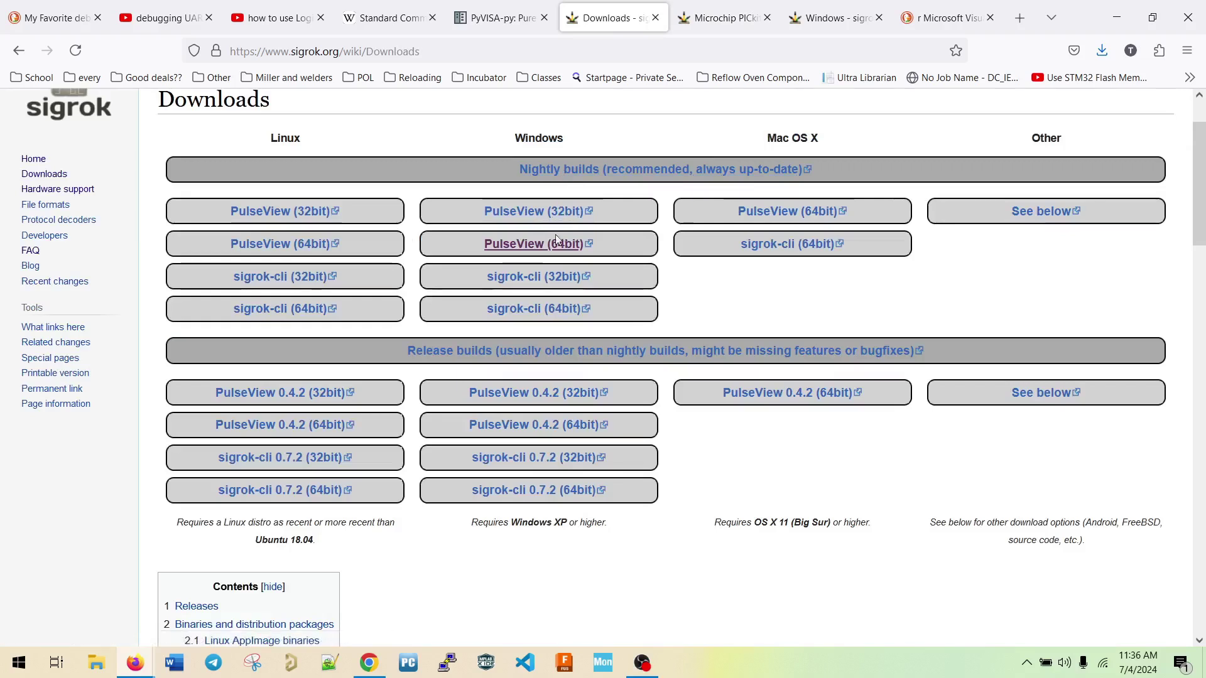
# Run the downloaded installer and install PulseView with default components to C:\Program Files\sigrok\PulseView
pyautogui.click(1102, 51)
pyautogui.click(1027, 104)
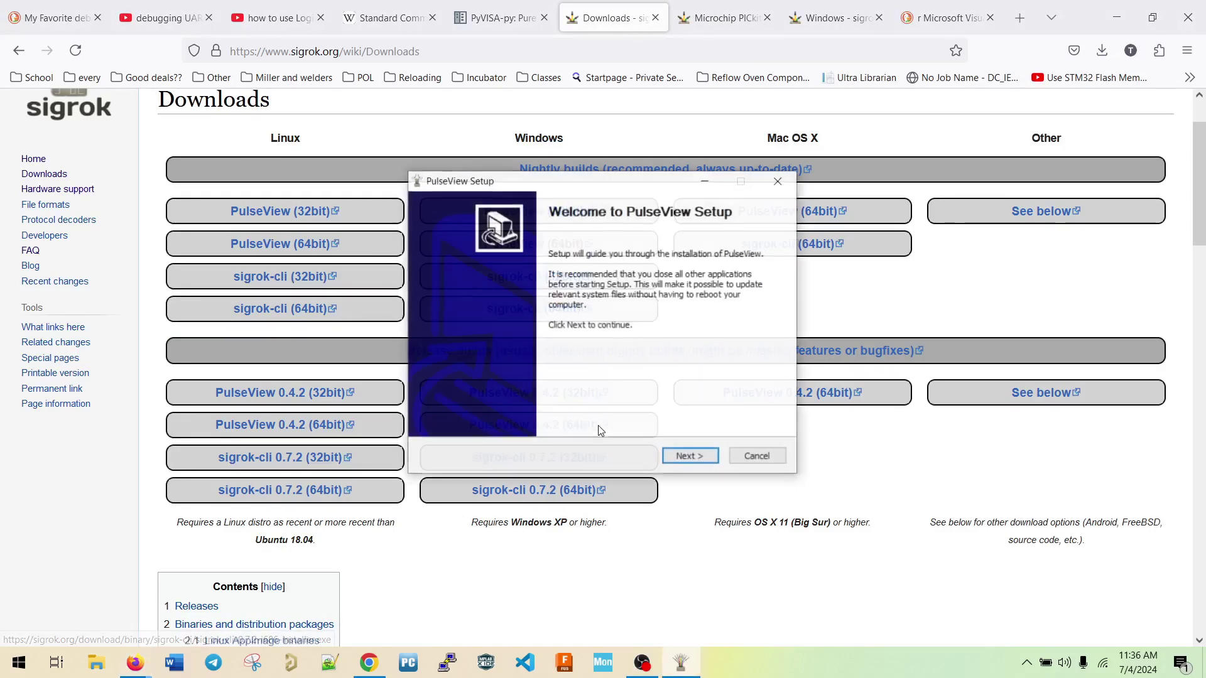
pyautogui.click(691, 455)
pyautogui.click(691, 455)
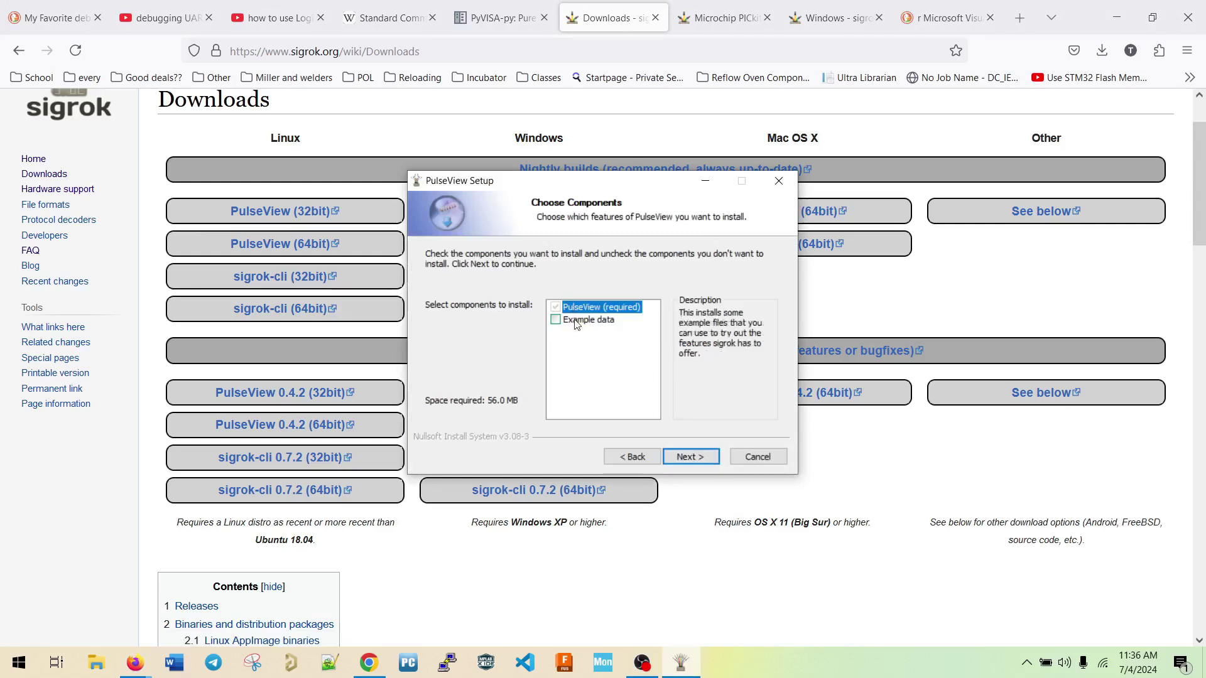
pyautogui.click(686, 457)
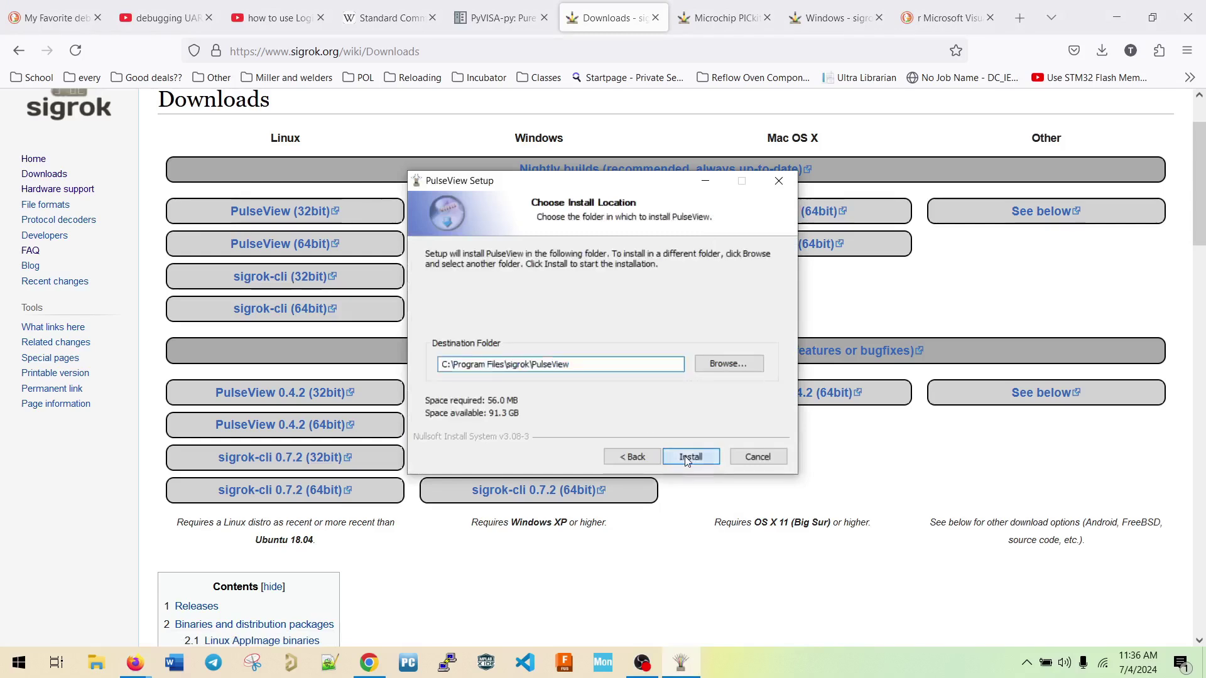
pyautogui.click(686, 457)
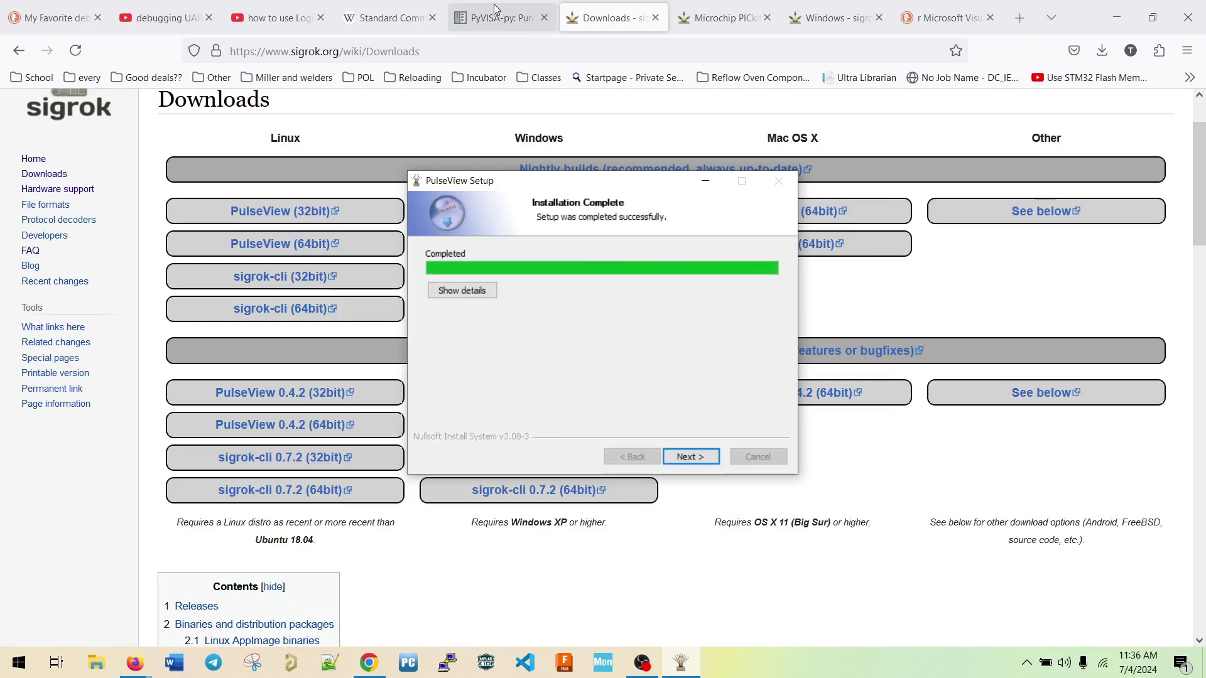
pyautogui.click(494, 7)
pyautogui.click(703, 458)
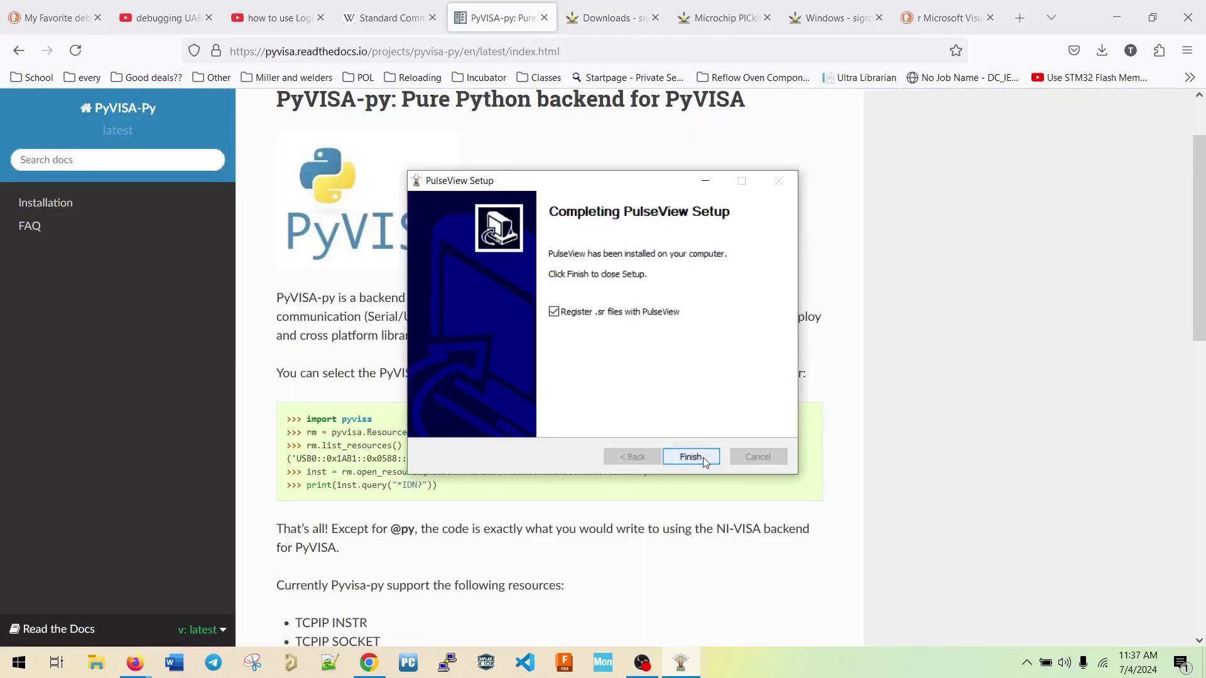
pyautogui.click(703, 458)
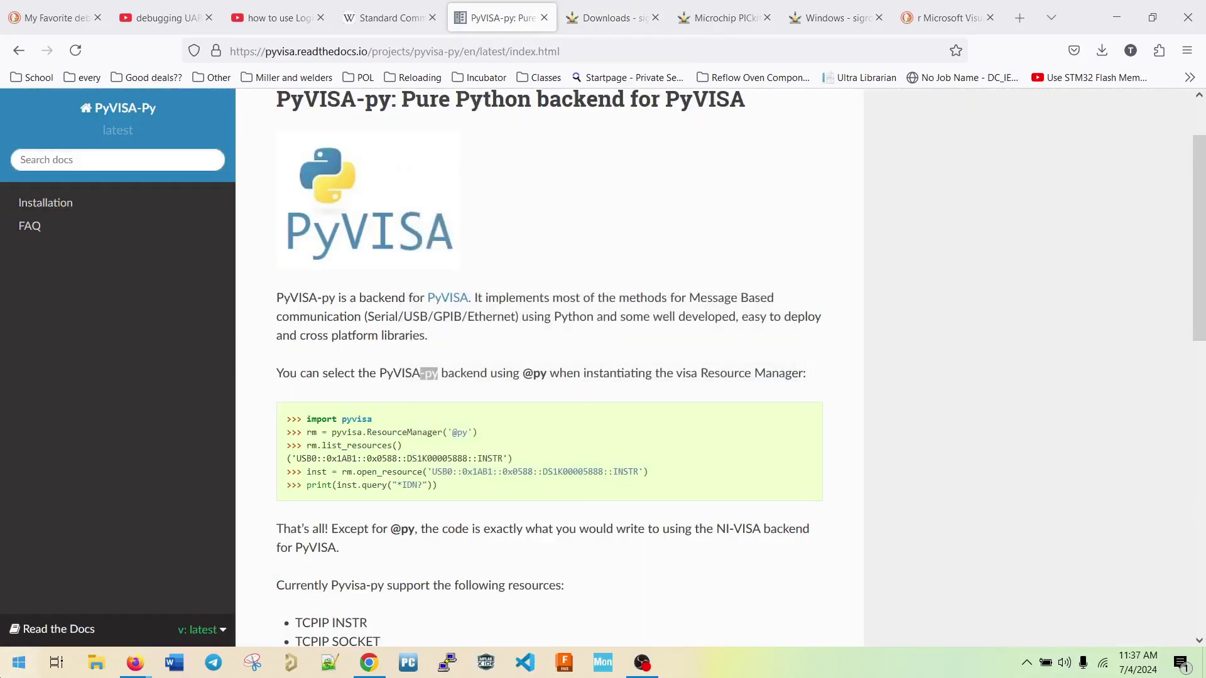
# Launch the new PulseView from Recently added, then minimize its Demo device window
pyautogui.press('super')
pyautogui.click(82, 255)
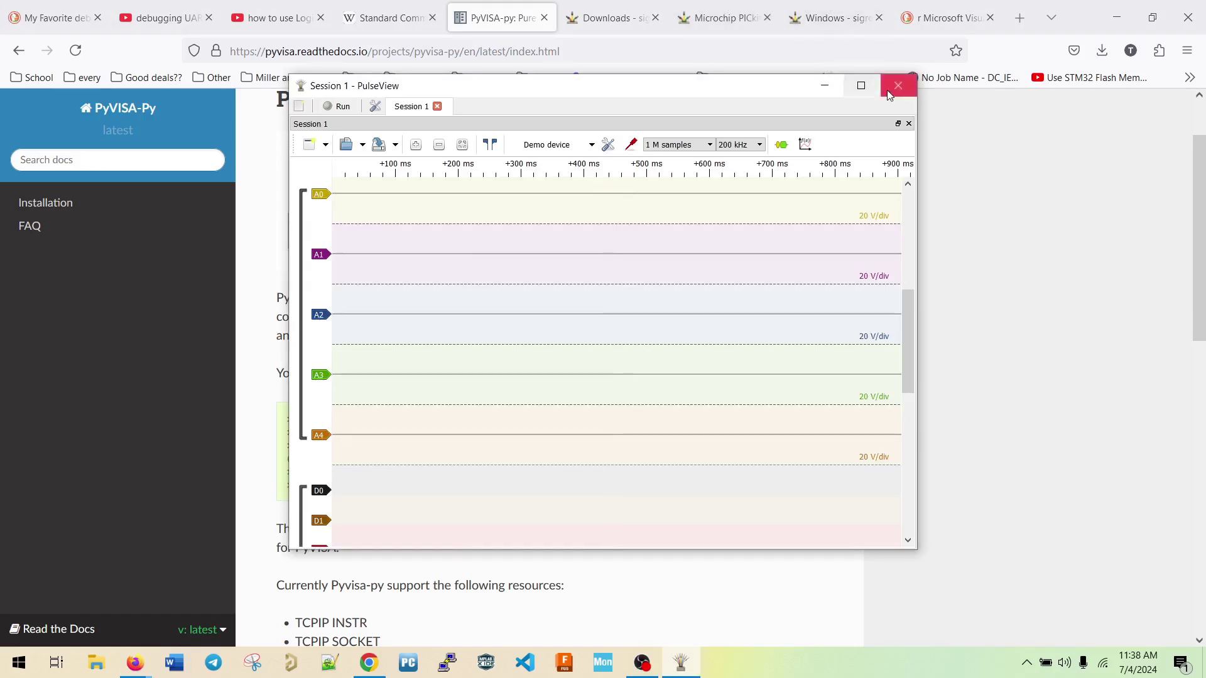
pyautogui.click(824, 86)
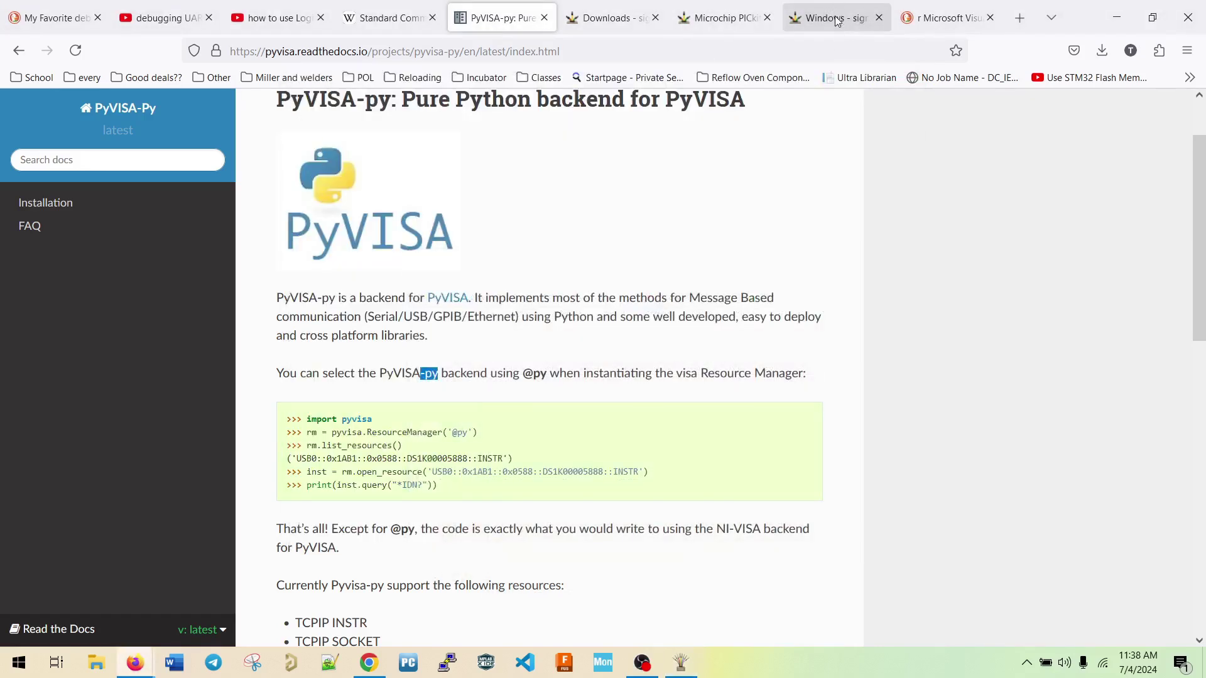
# Search the sigrok Windows wiki page for 'dll' and select the msvcr100.dll FAQ entry
pyautogui.click(838, 21)
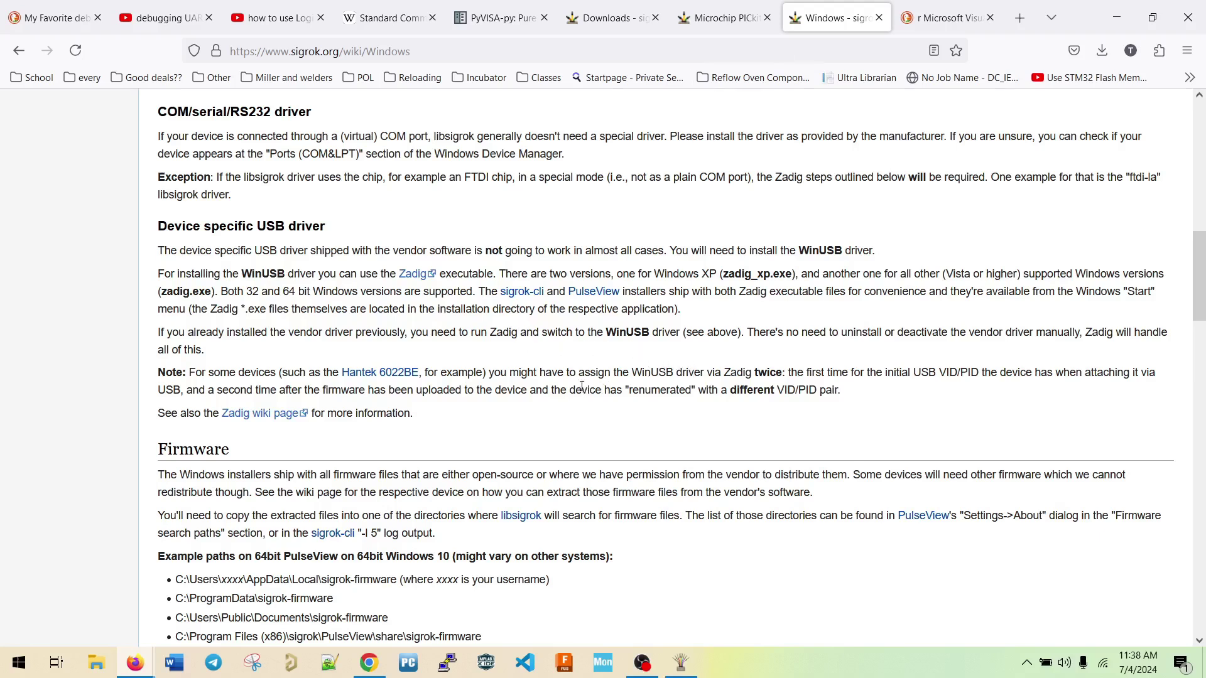
pyautogui.hotkey('ctrl', 'f')
pyautogui.write('dll')
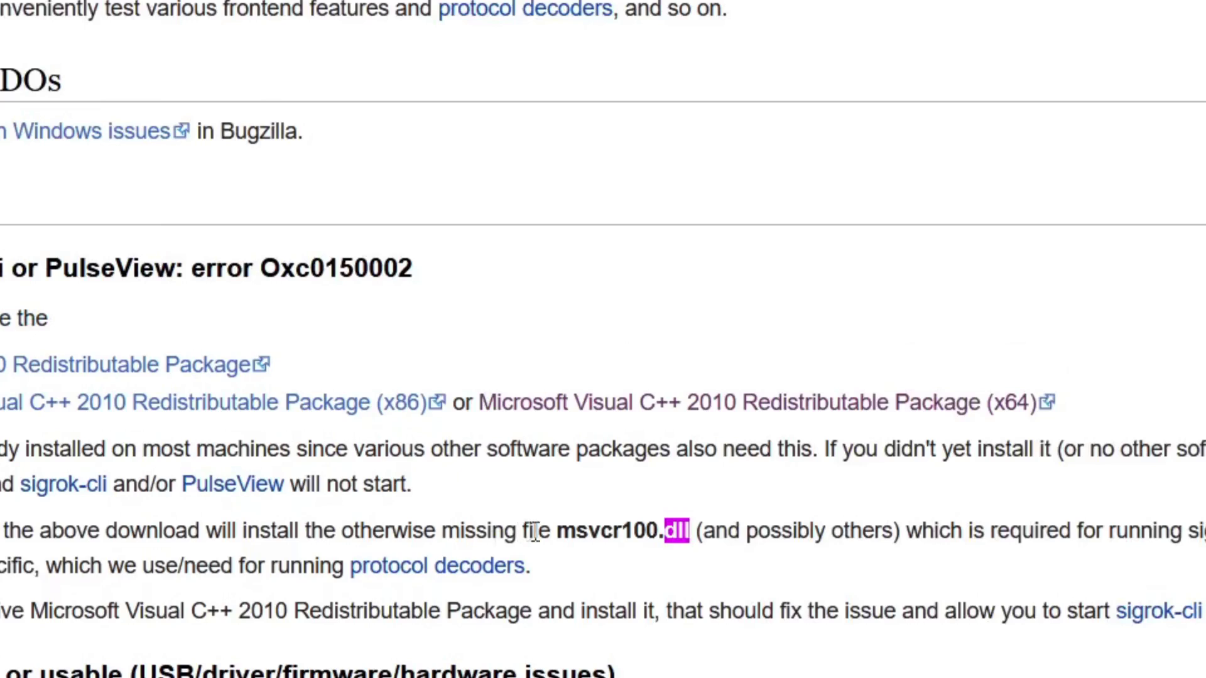
pyautogui.moveTo(599, 538); pyautogui.dragTo(690, 538)
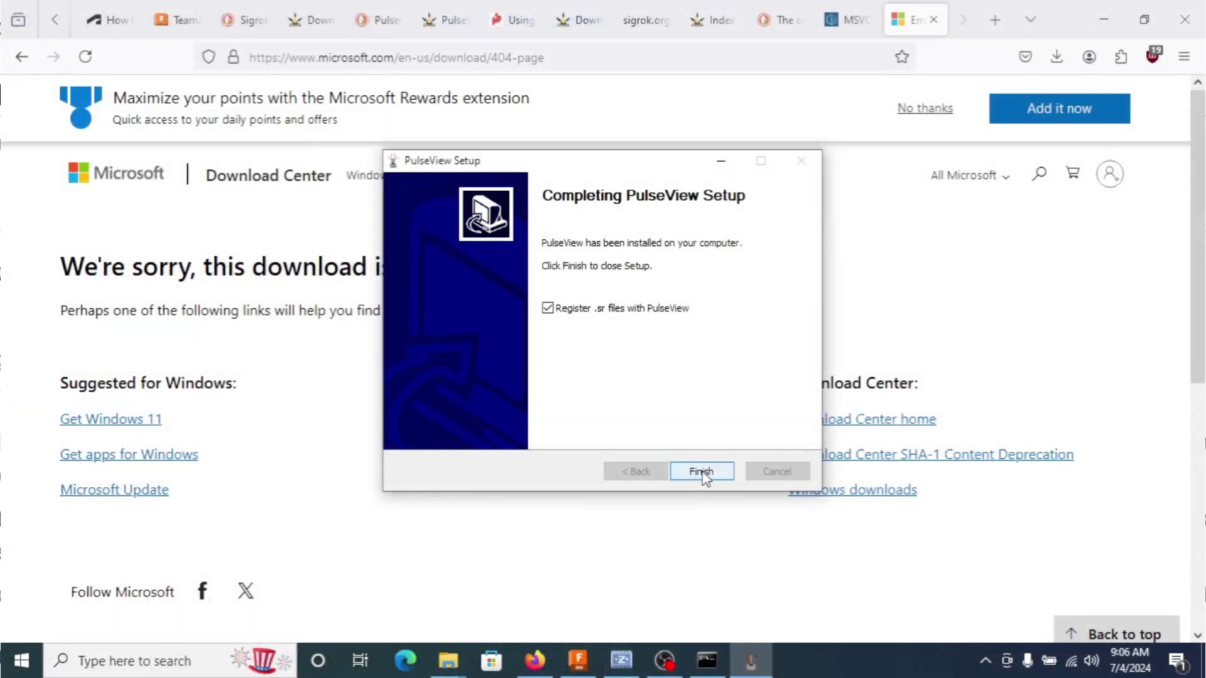
# Finish the installer and launch PulseView from Start, which reports MSVCR100.dll not found
pyautogui.click(701, 472)
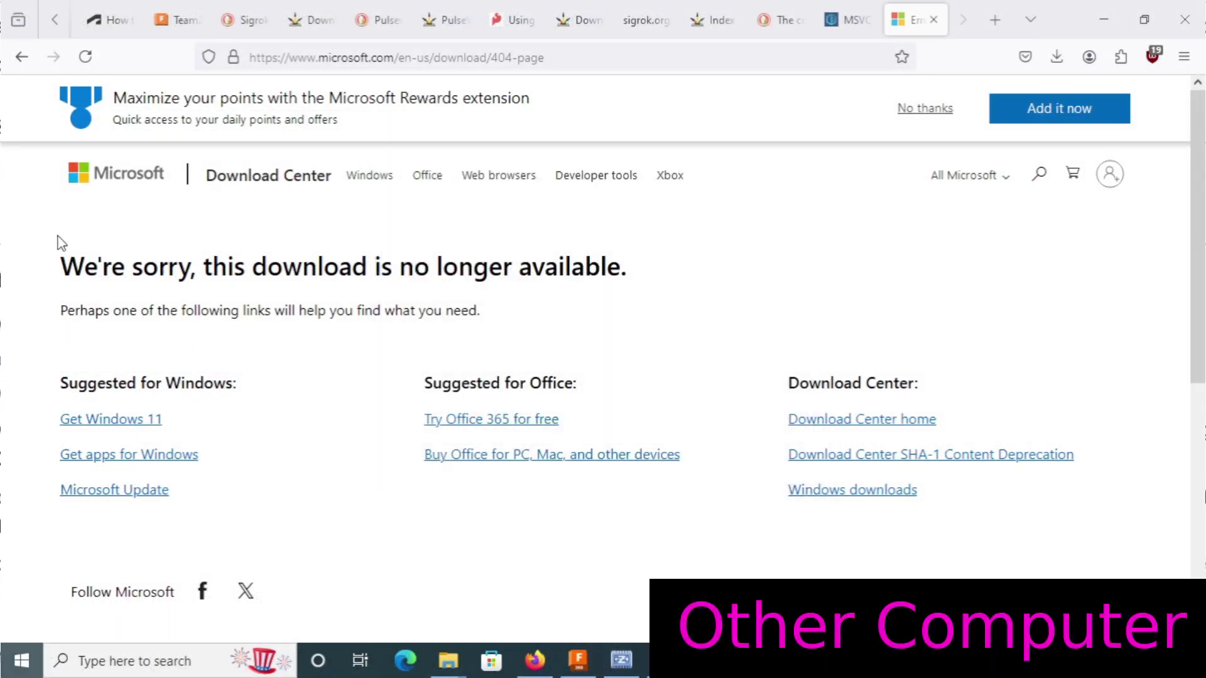
pyautogui.press('super')
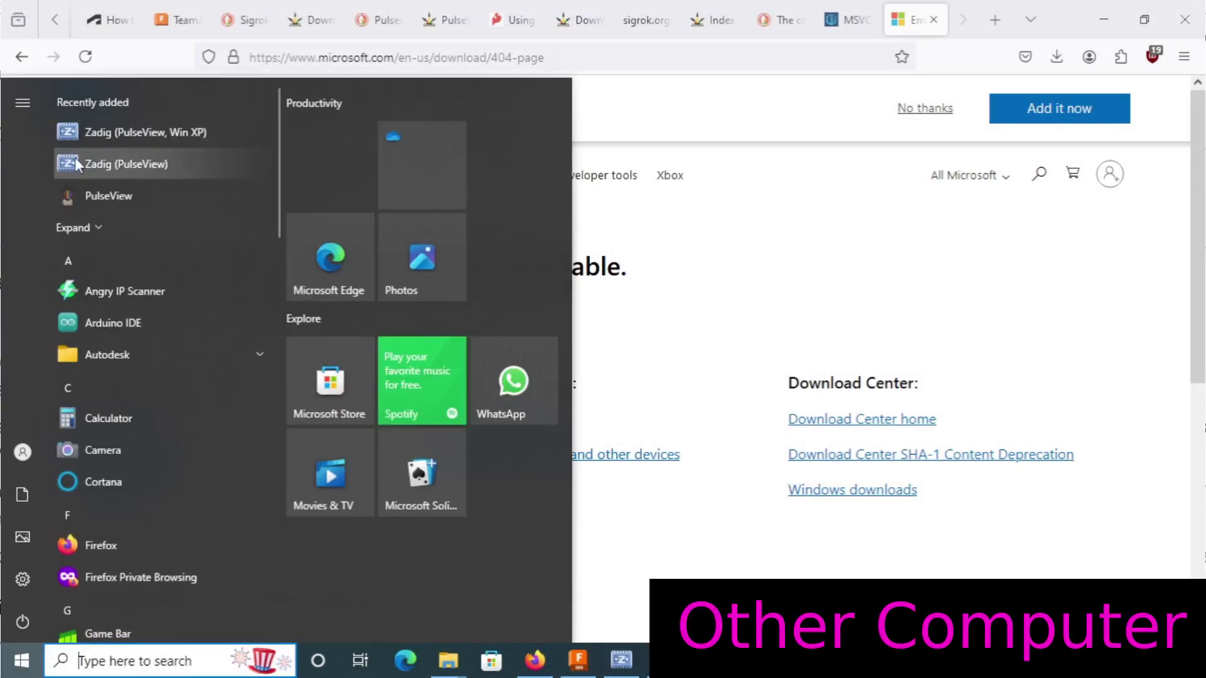
pyautogui.click(115, 196)
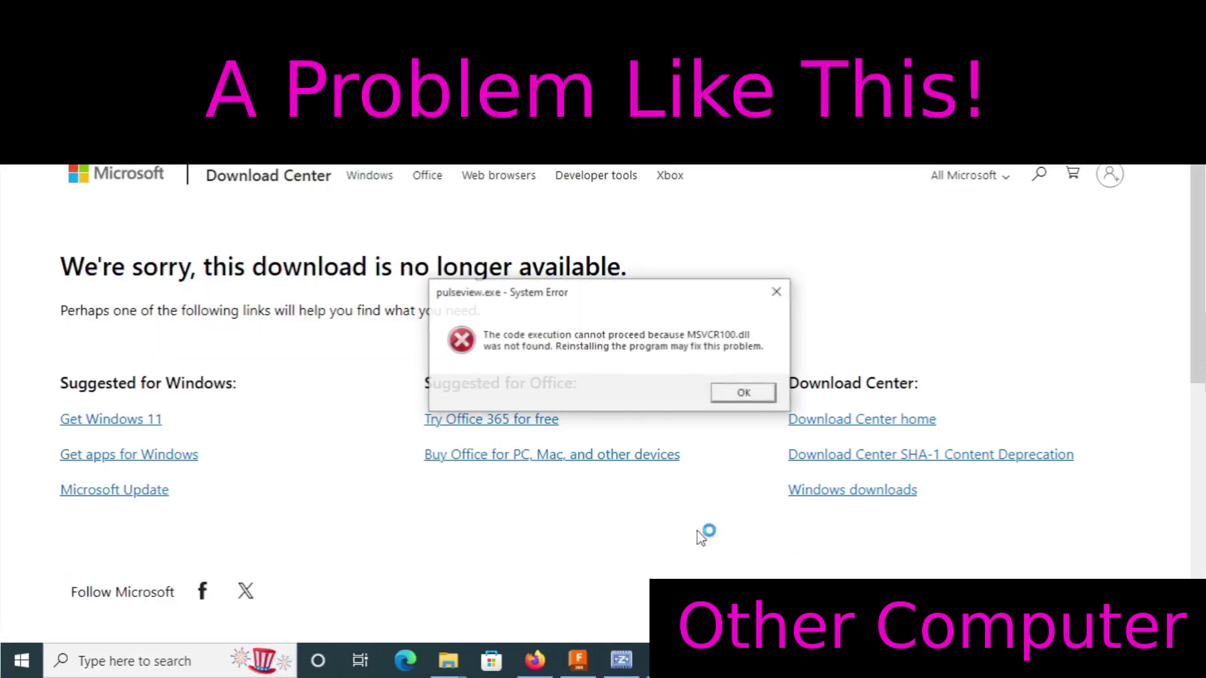
# Dismiss the DLL error, retry PulseView, then open the Visual C++ 2010 Redistributable (x64) link
pyautogui.click(744, 394)
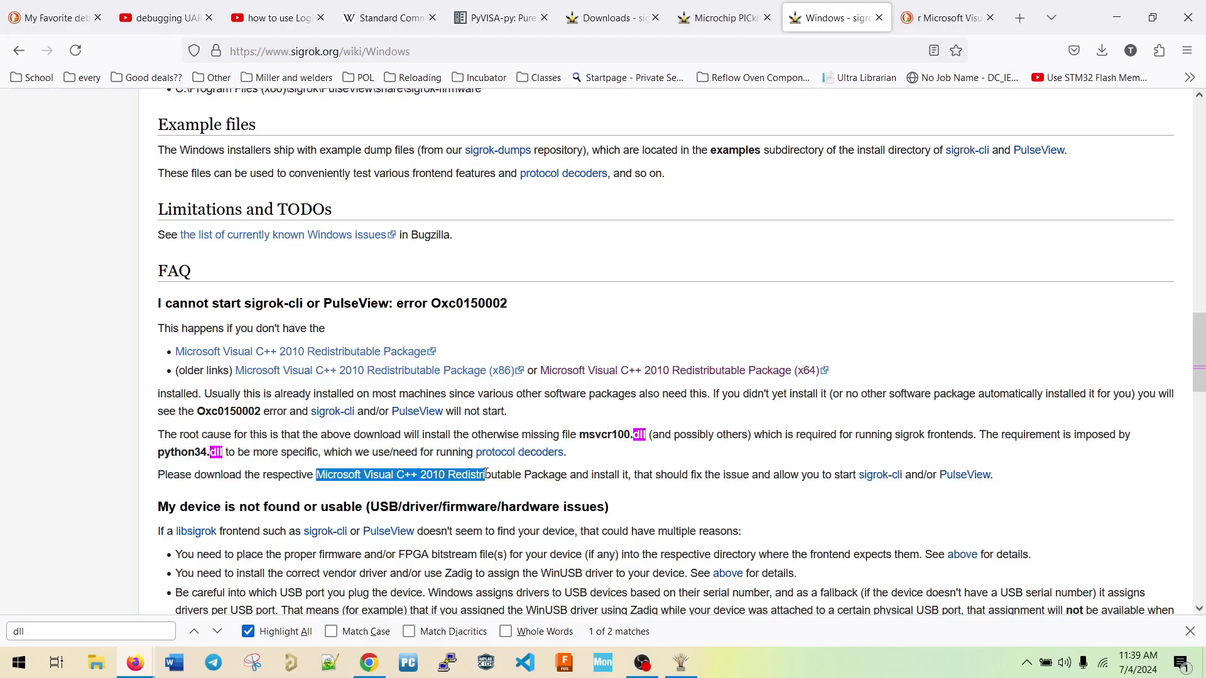
pyautogui.moveTo(557, 475); pyautogui.dragTo(328, 472)
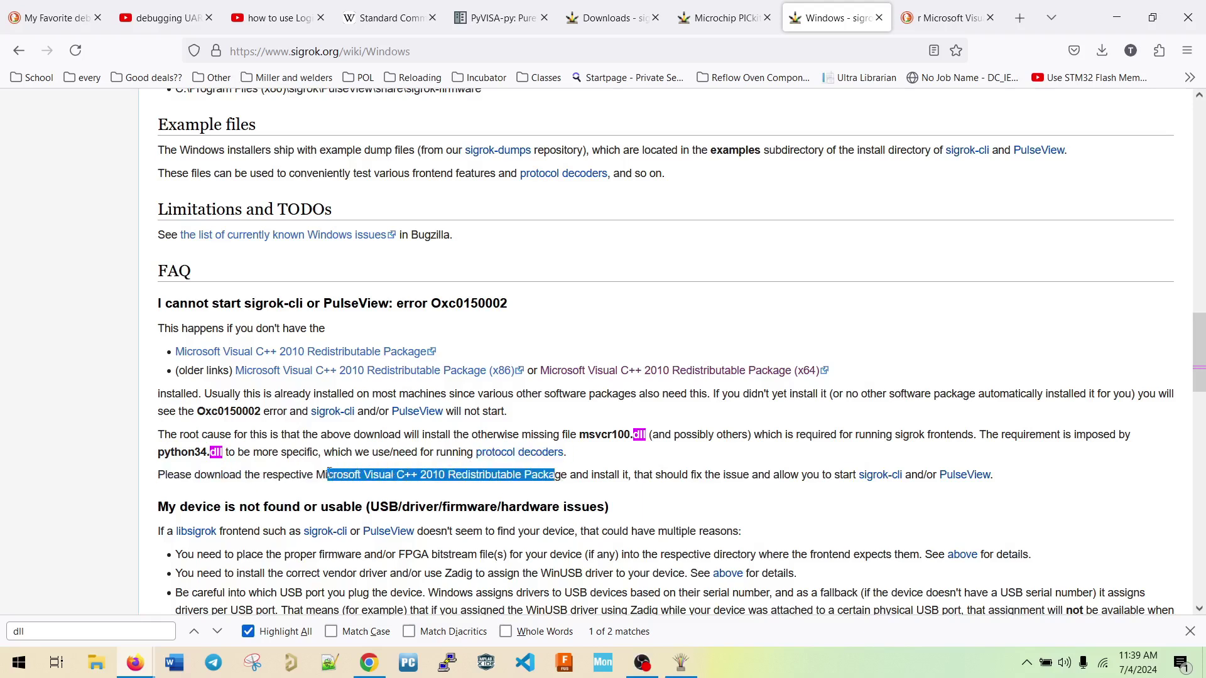
pyautogui.click(18, 663)
pyautogui.click(115, 258)
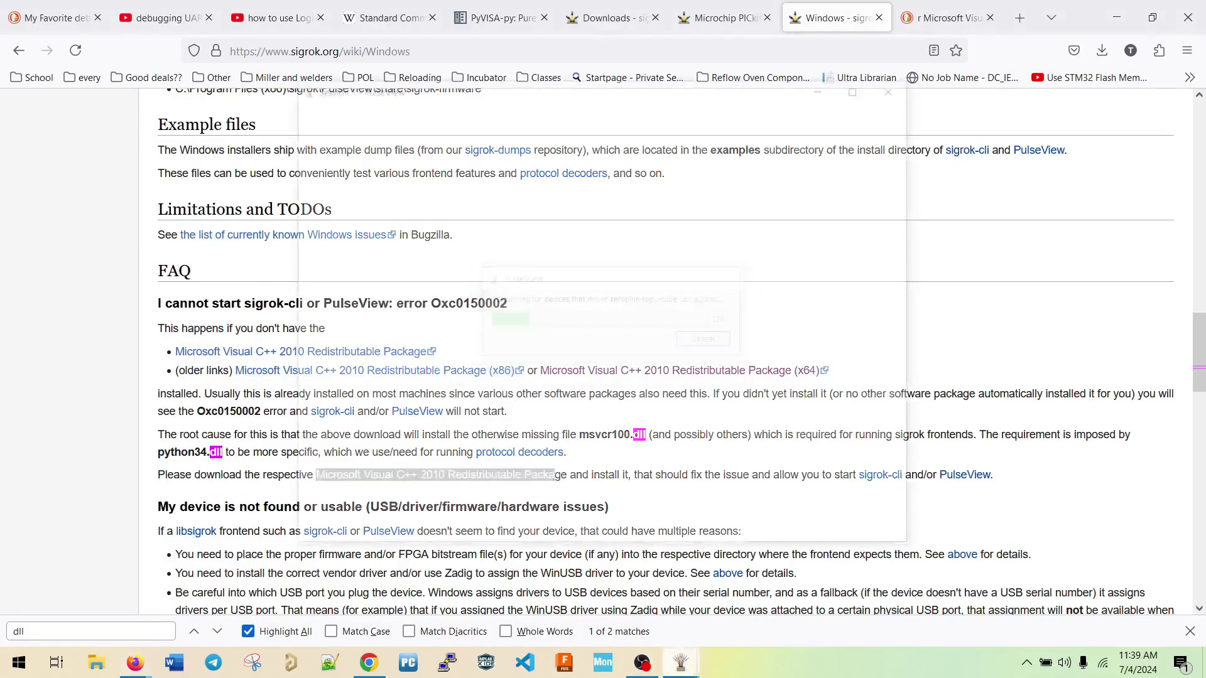
pyautogui.moveTo(682, 667)
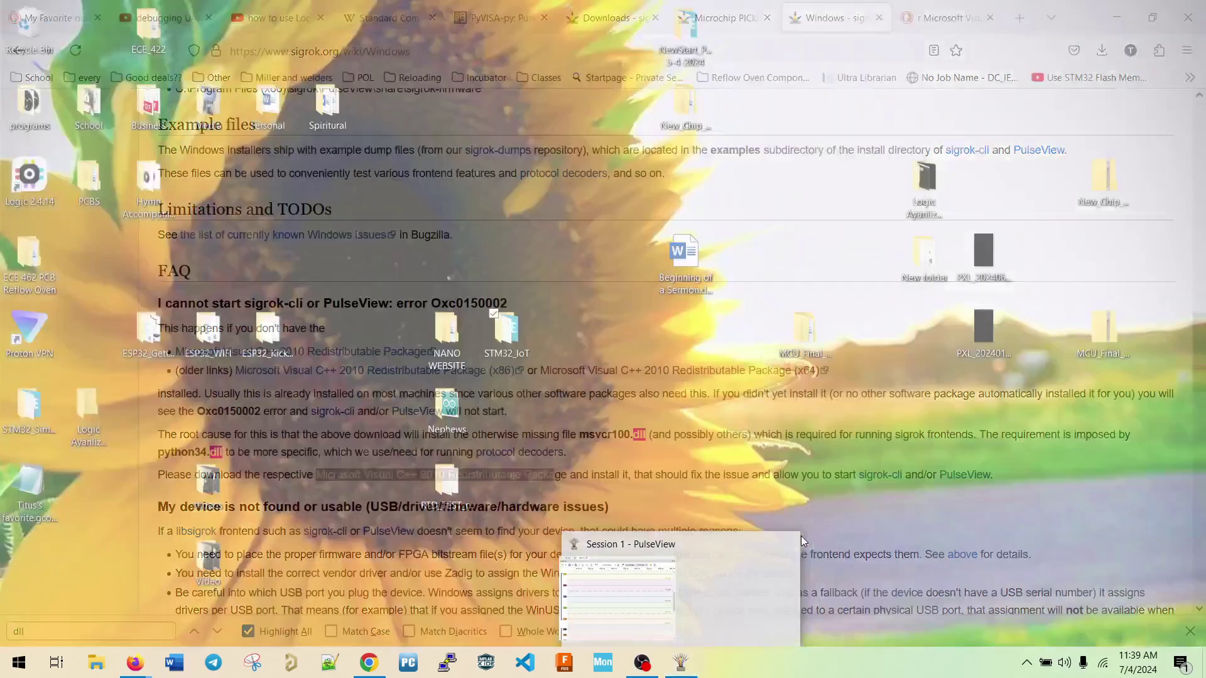
pyautogui.click(797, 544)
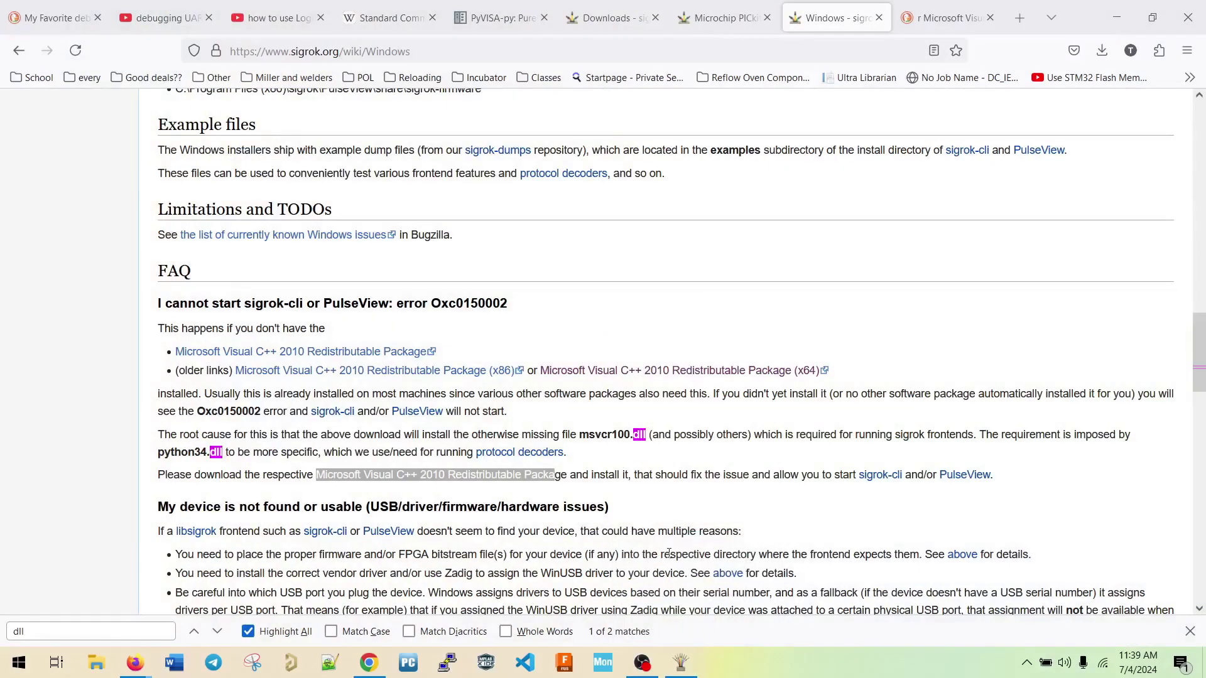
pyautogui.click(696, 509)
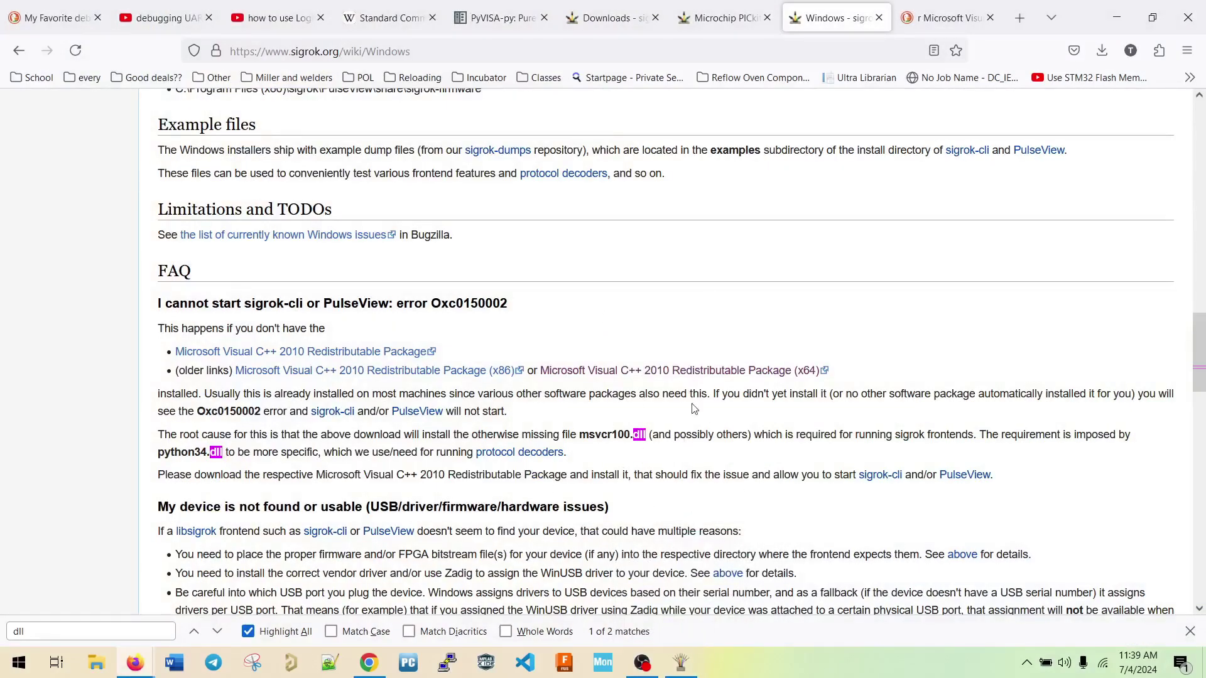
pyautogui.click(711, 370)
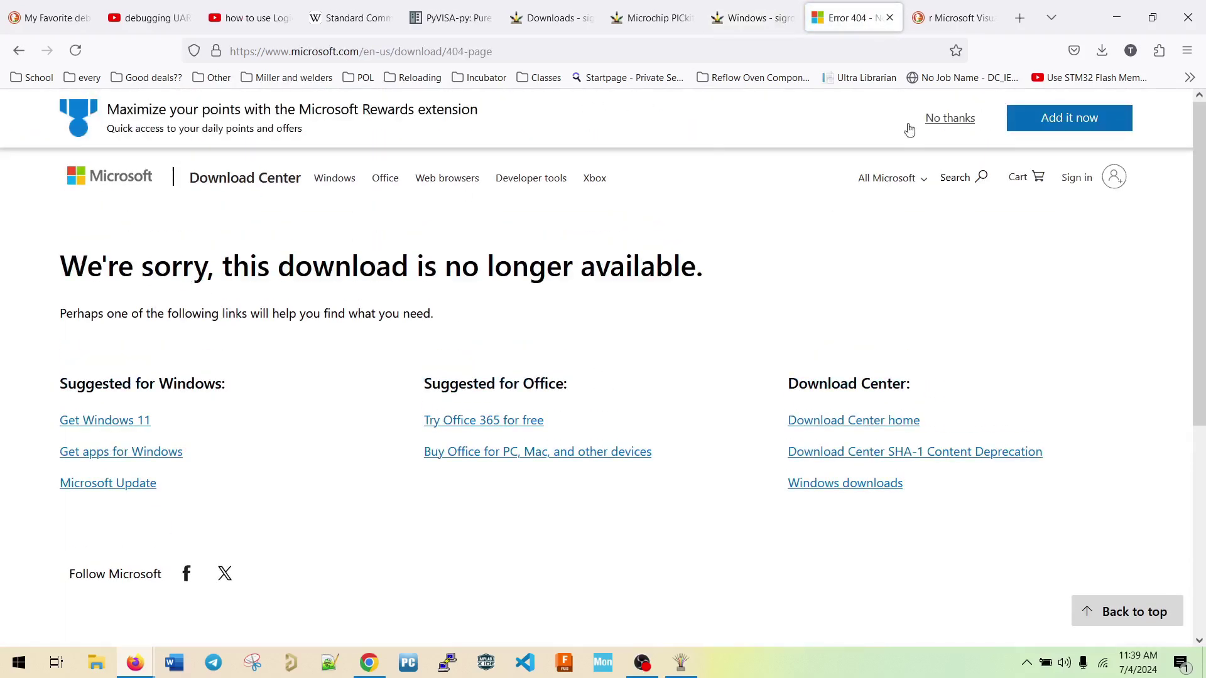
# Close the broken download tab and rerun the DuckDuckGo redistributable search without the stray leading 'r'
pyautogui.middleClick(835, 5)
pyautogui.click(835, 5)
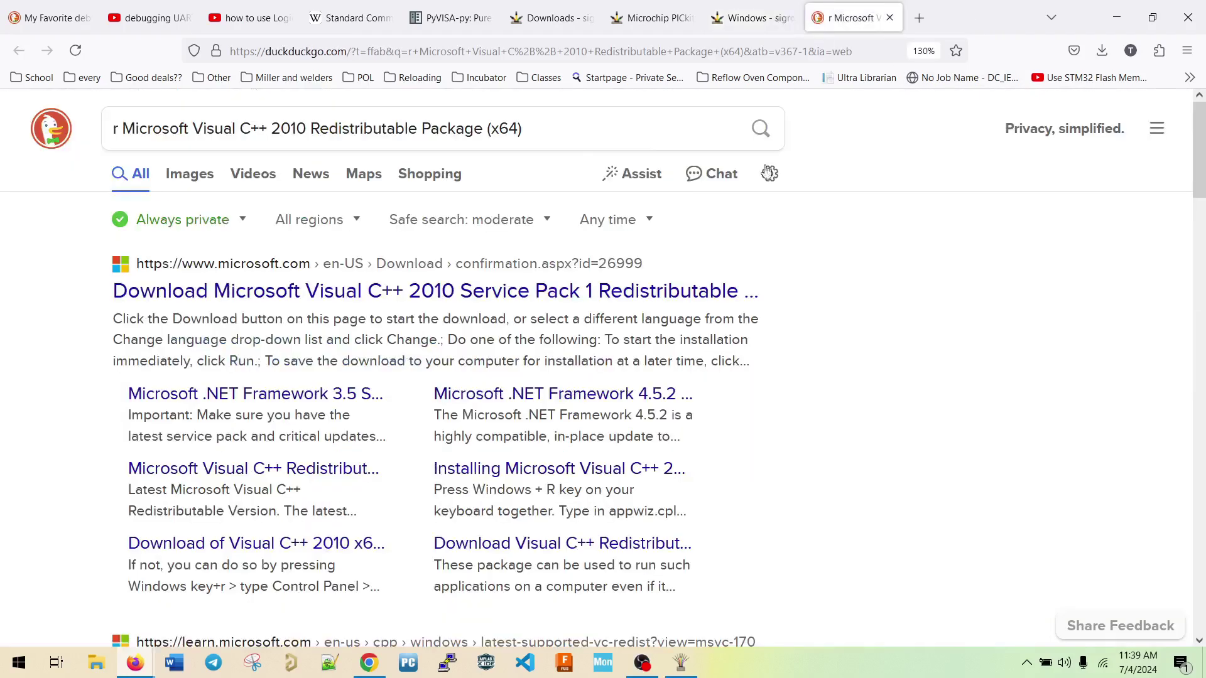
pyautogui.click(124, 127)
pyautogui.press('BackSpace')
pyautogui.press('BackSpace')
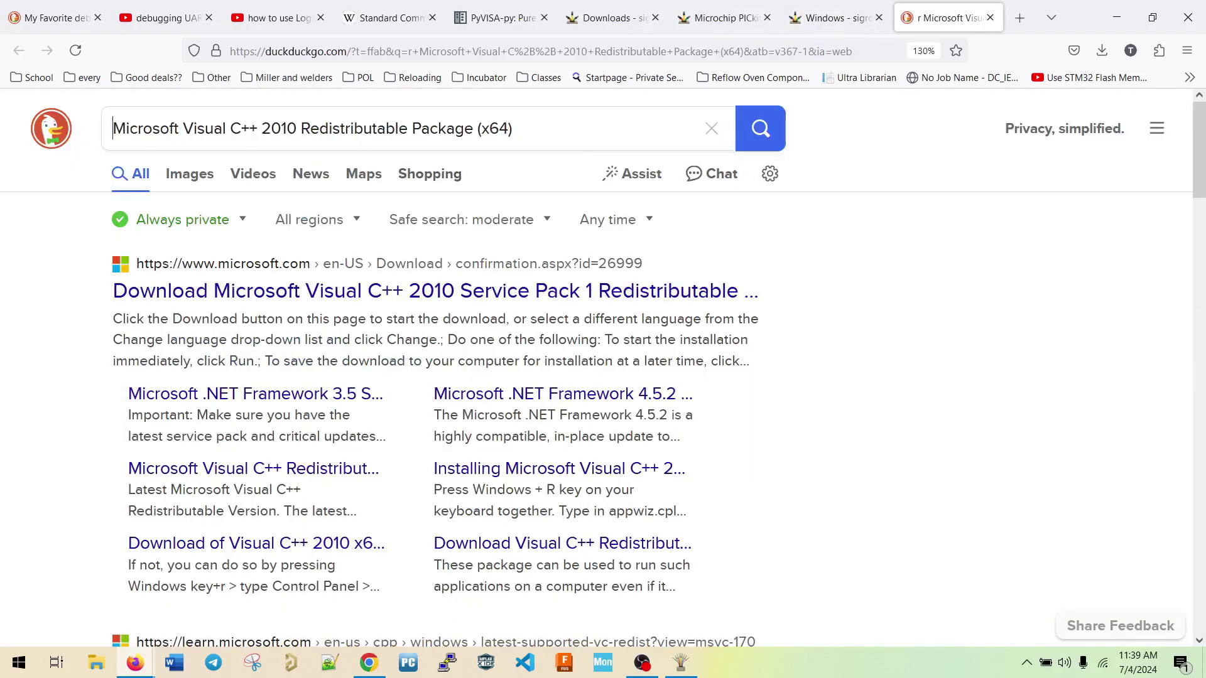
pyautogui.click(151, 291)
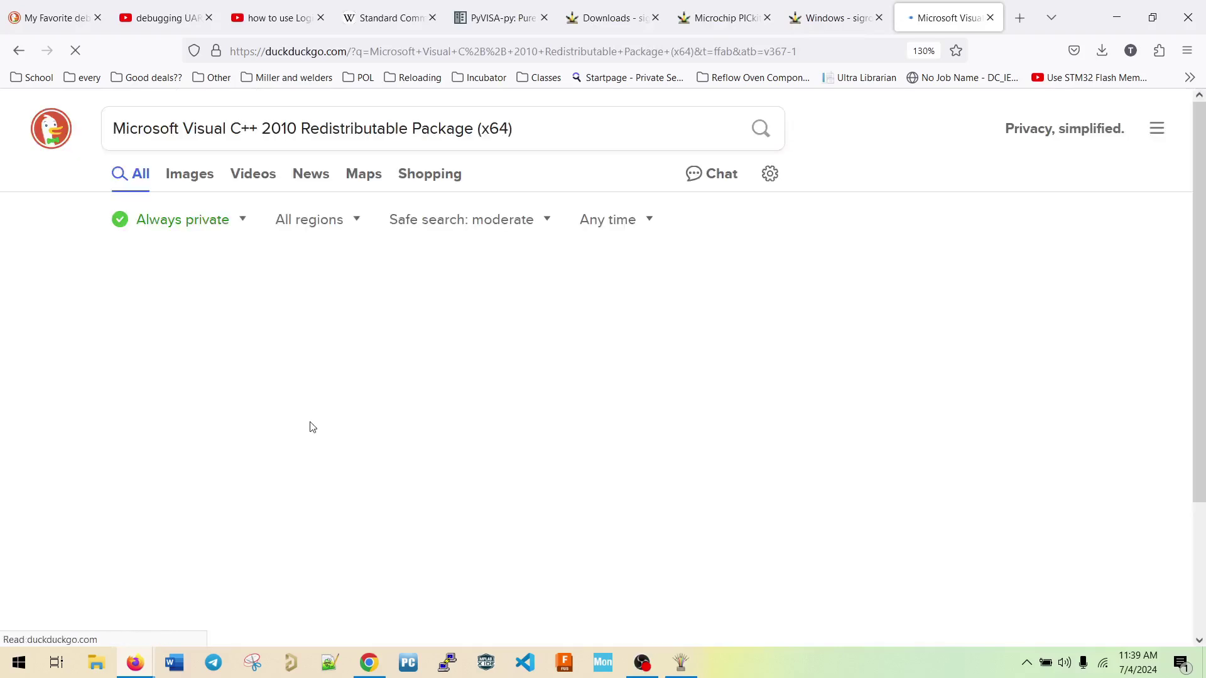
# Open Microsoft's Visual C++ 2010 SP1 Redistributable download page, look it over, then go back
pyautogui.scroll(-2, 314, 415)
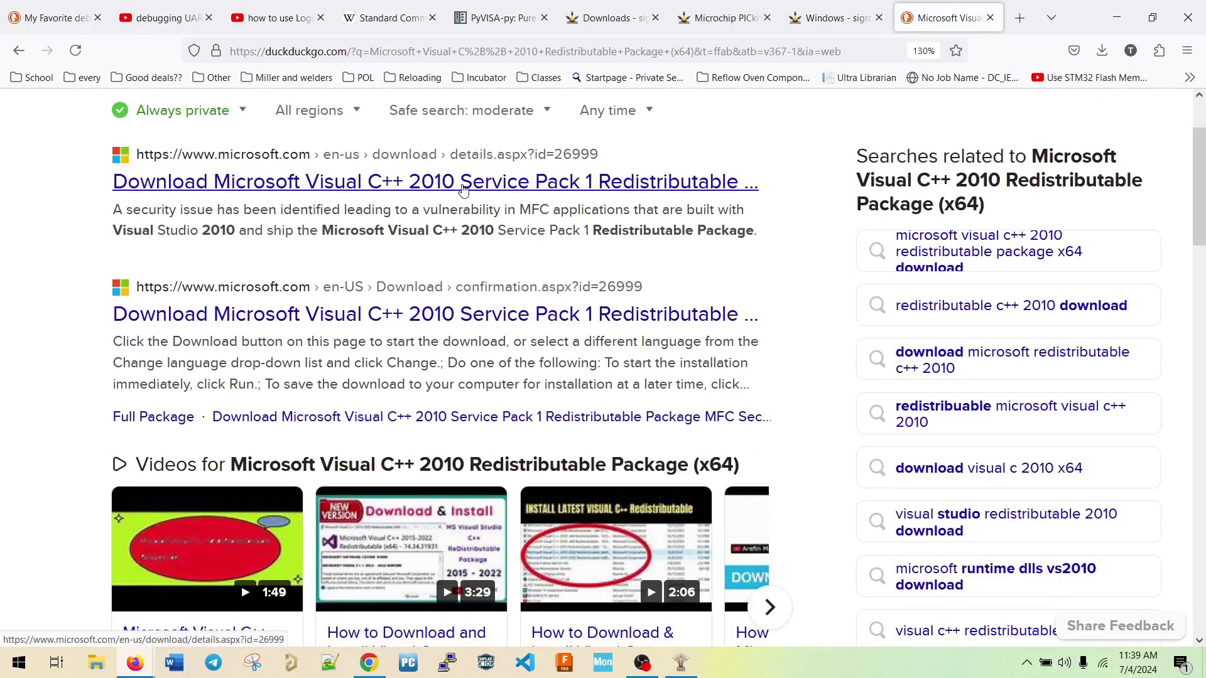
pyautogui.click(489, 183)
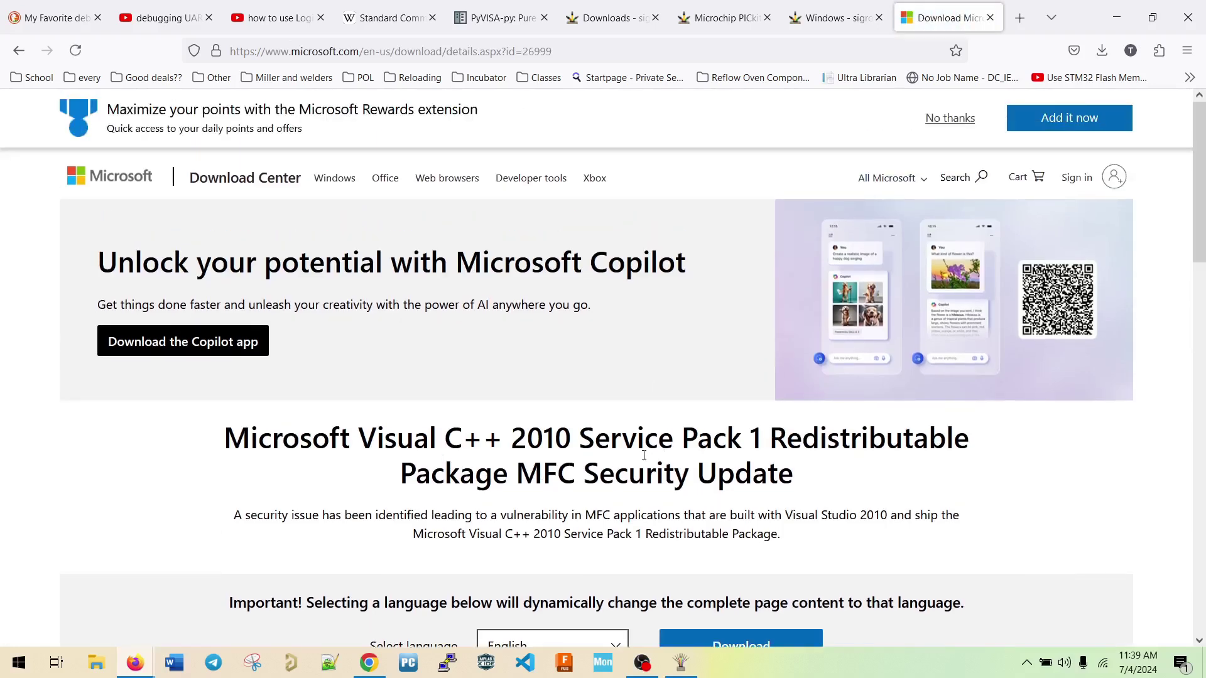
pyautogui.scroll(-2, 644, 455)
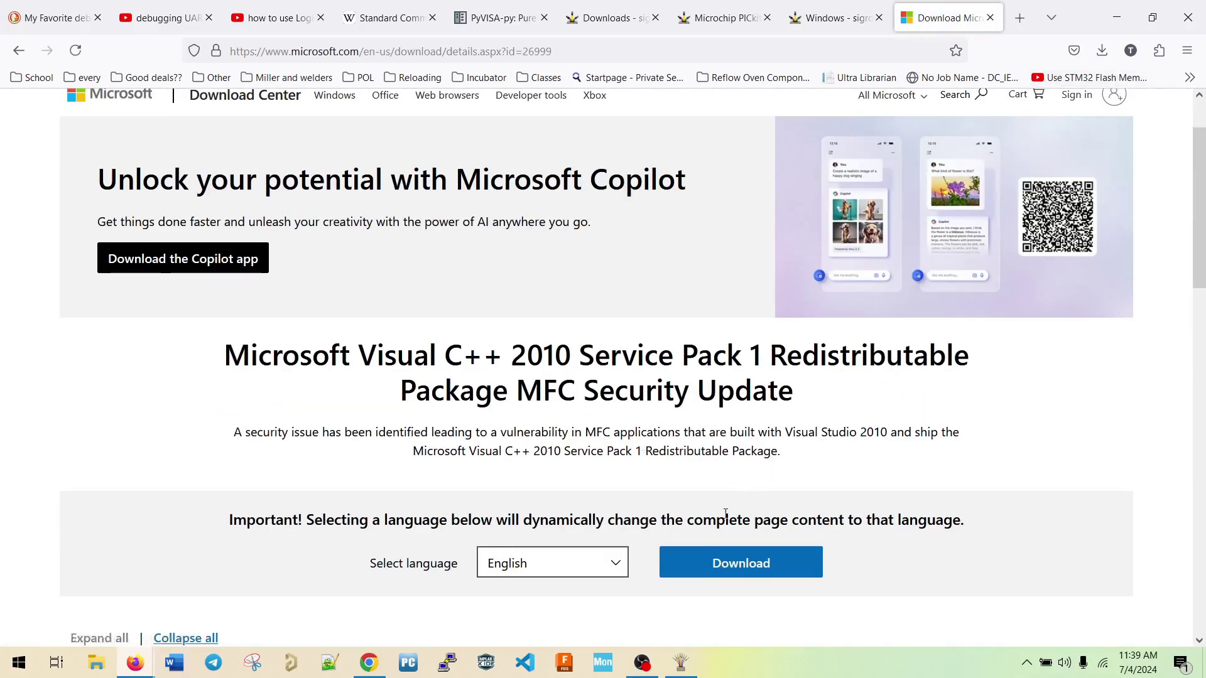
pyautogui.click(17, 54)
# Switch to the sigrok Microchip PICkit2 wiki page and bring up PulseView
pyautogui.click(850, 6)
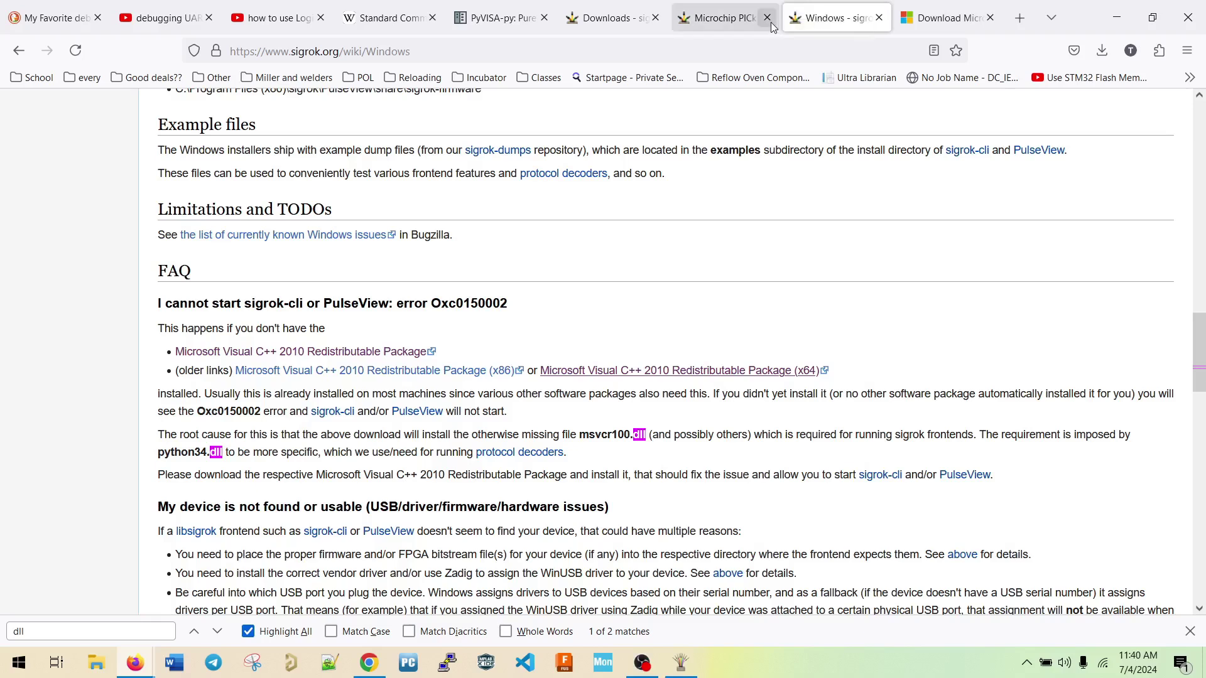
pyautogui.click(706, 21)
pyautogui.press('super')
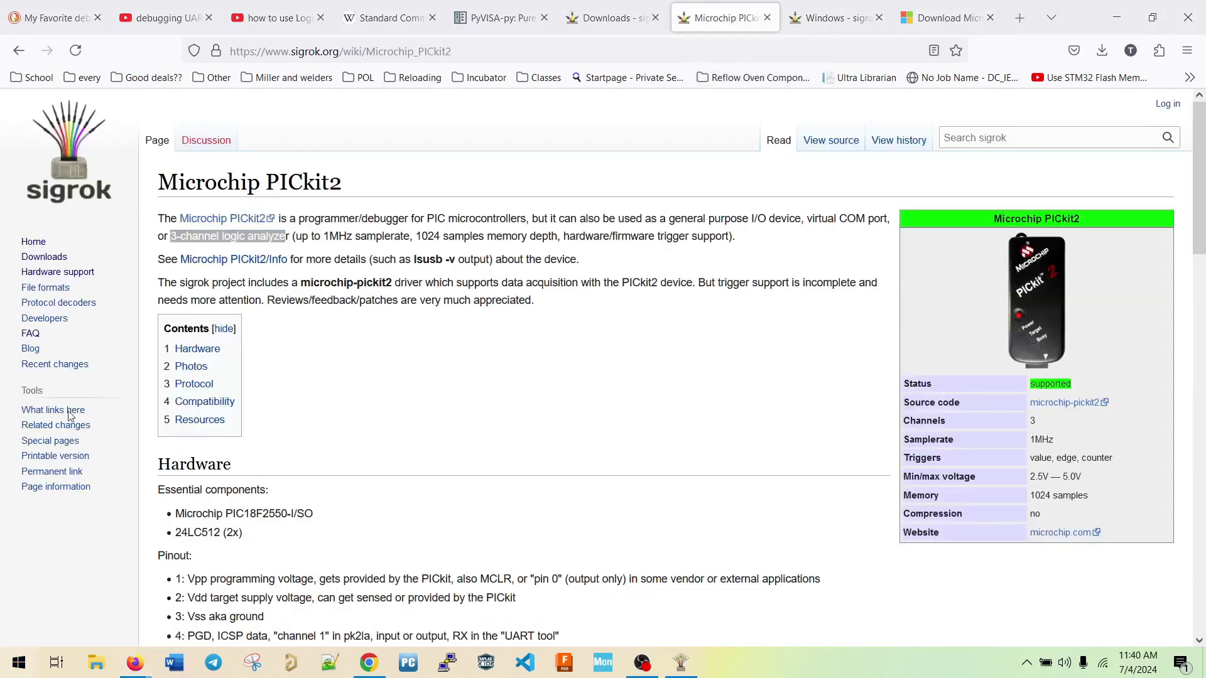
pyautogui.press('Escape')
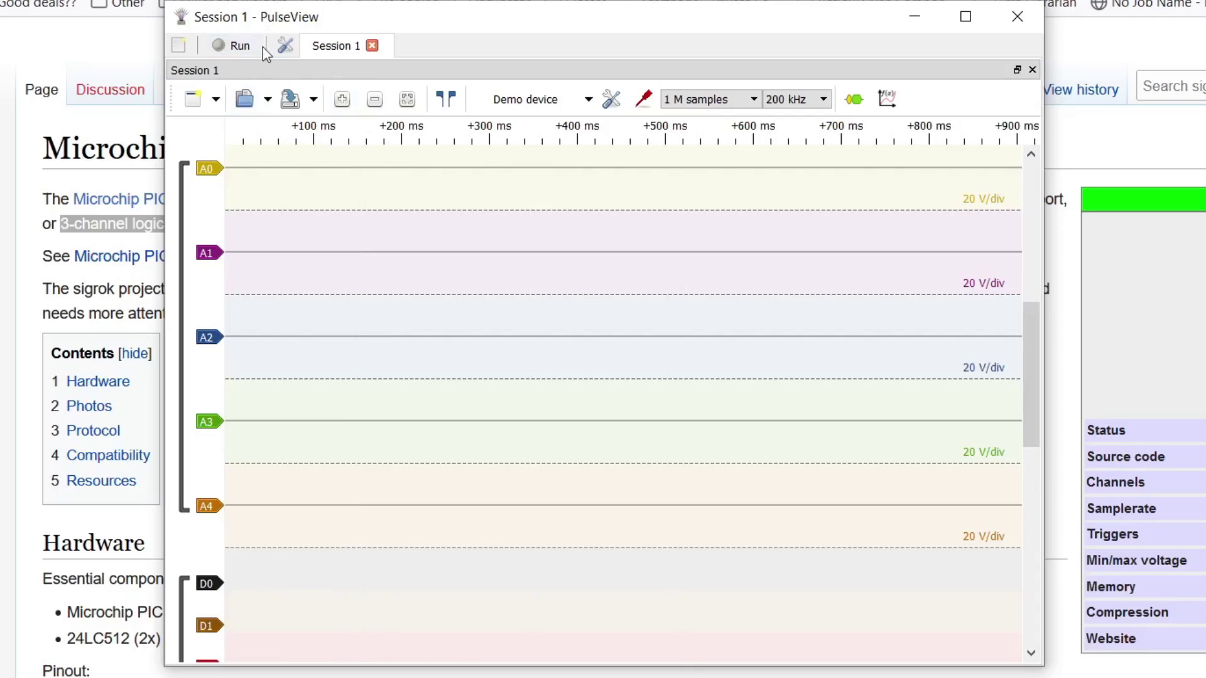
# Acquire a run from the Demo device, zoom into the waveforms, and nudge the window right and down
pyautogui.click(231, 46)
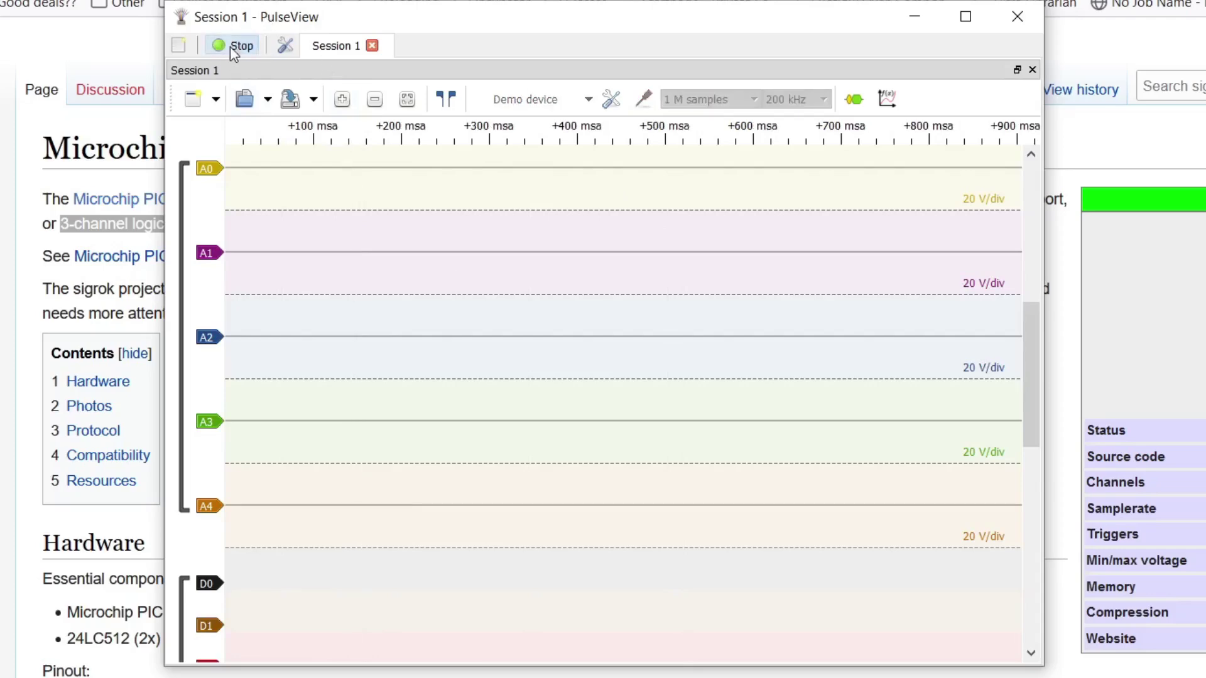
pyautogui.scroll(10, 553, 179)
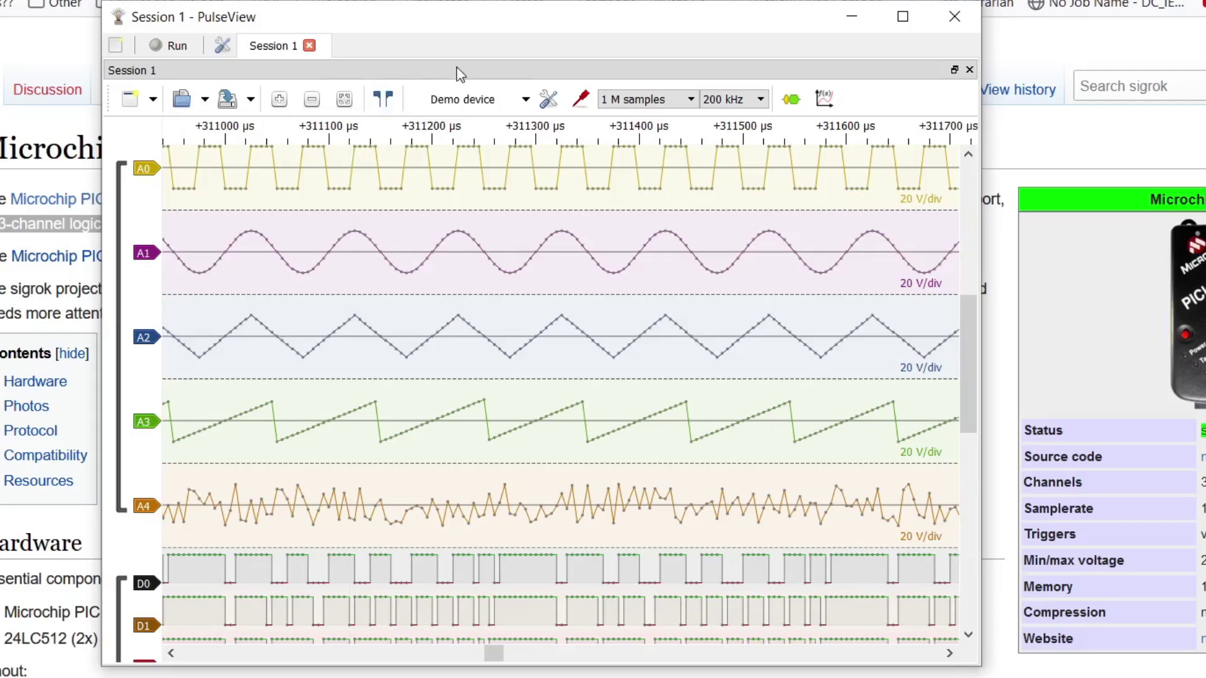
pyautogui.moveTo(409, 10); pyautogui.dragTo(440, 28)
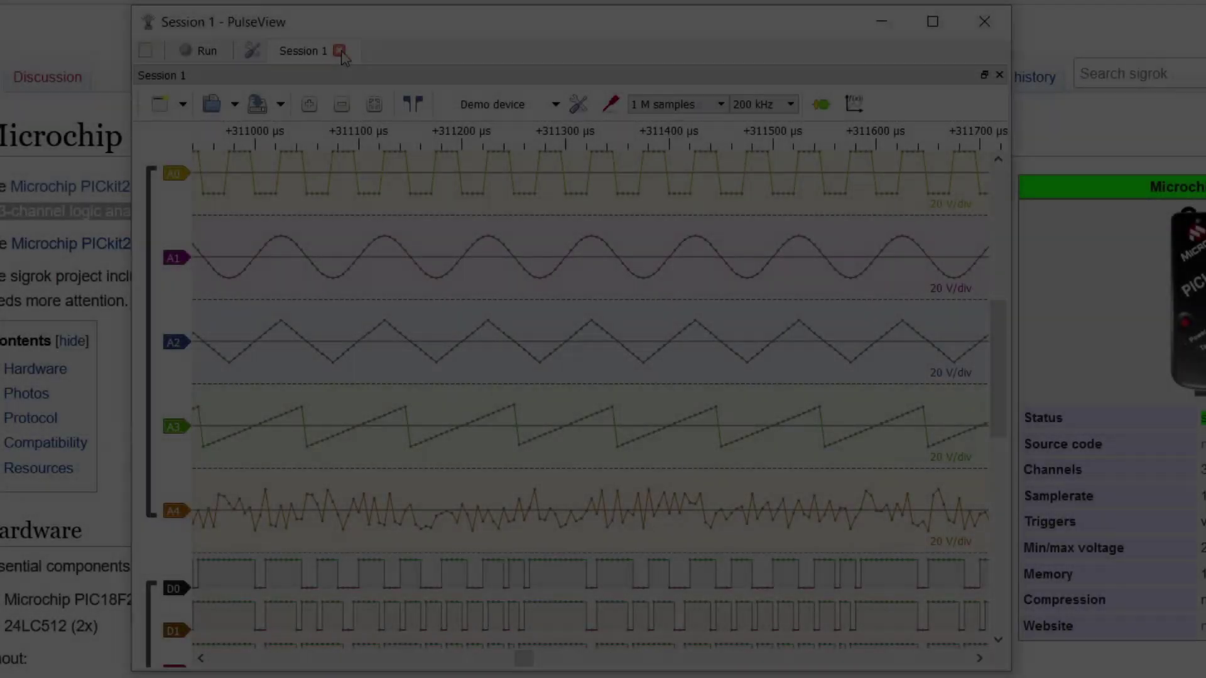
# Close the demo Session 1 without saving and start a new empty session
pyautogui.click(340, 50)
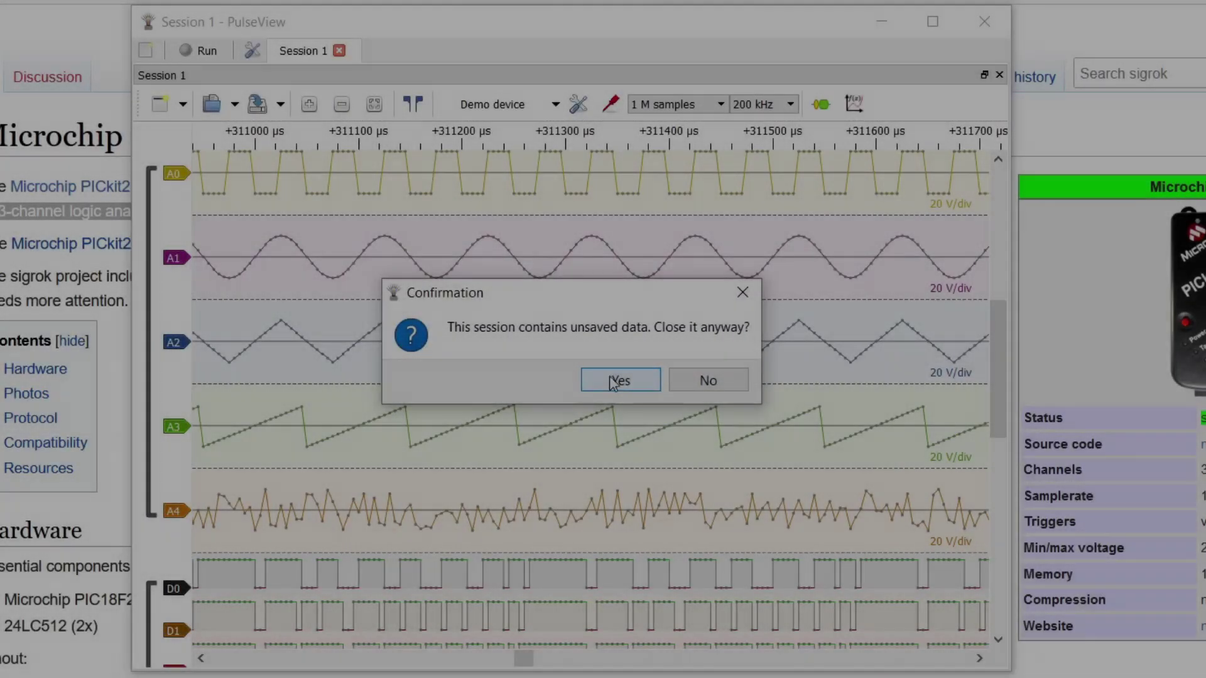
pyautogui.click(621, 380)
pyautogui.click(147, 52)
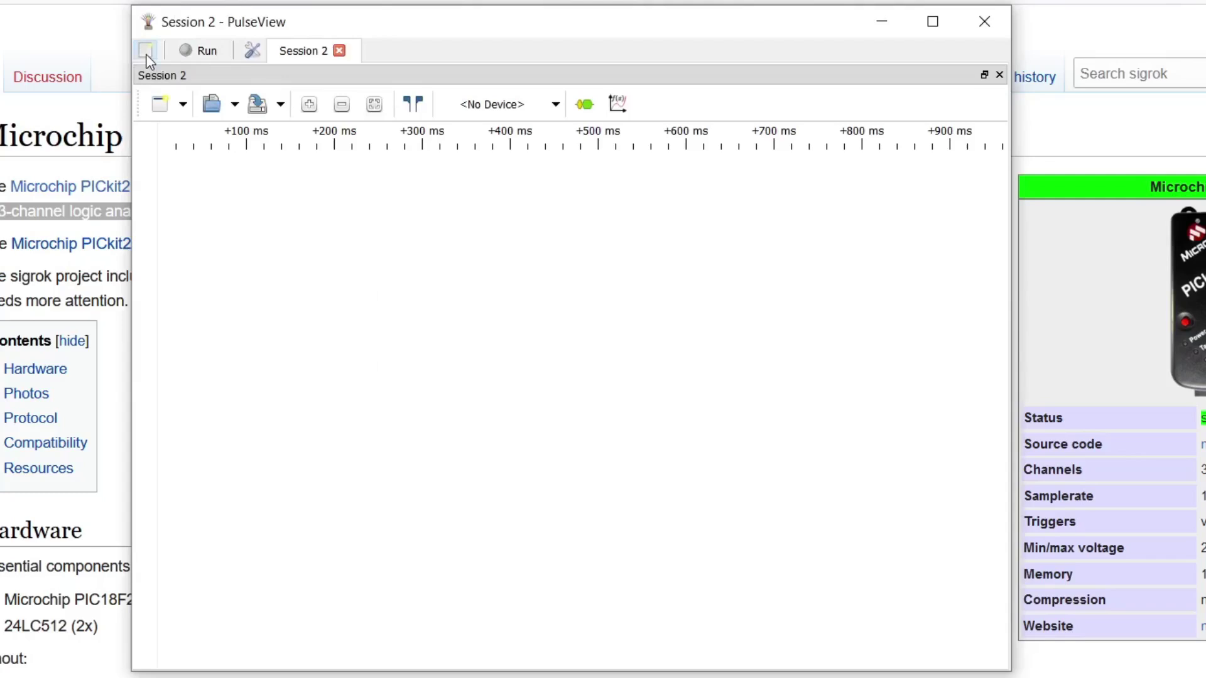
# Connect the new session to the Saleae Logic with 8 channels through the fx2lafw driver
pyautogui.click(488, 103)
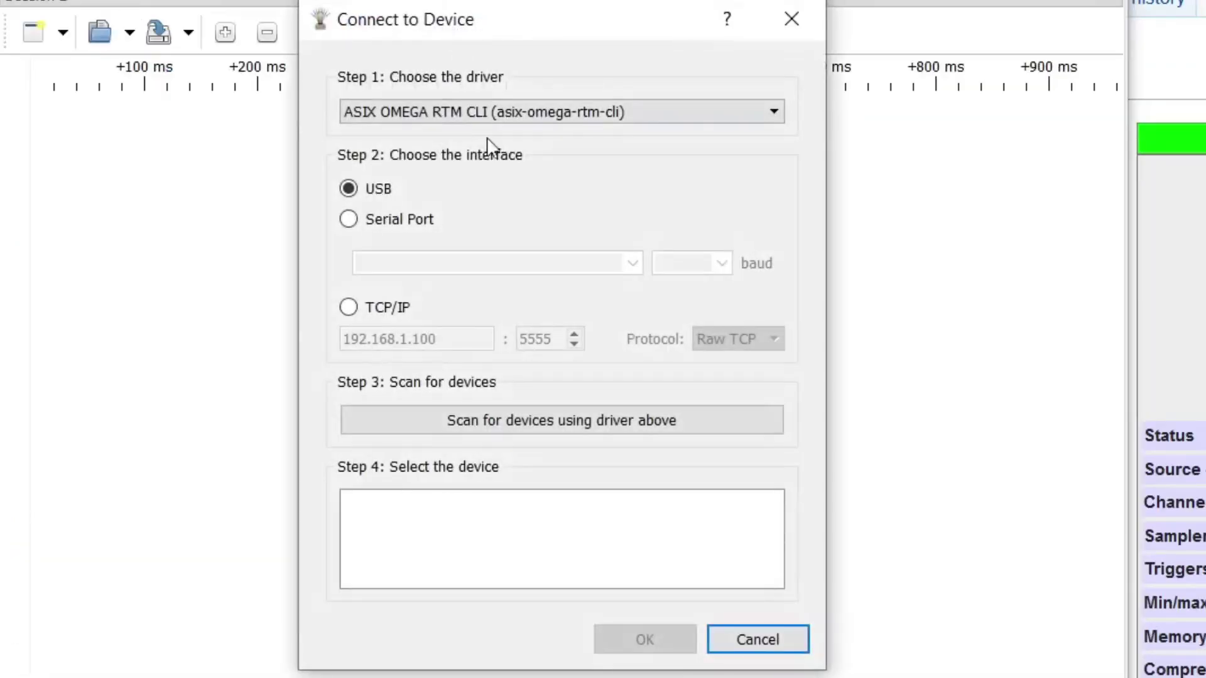
pyautogui.click(503, 116)
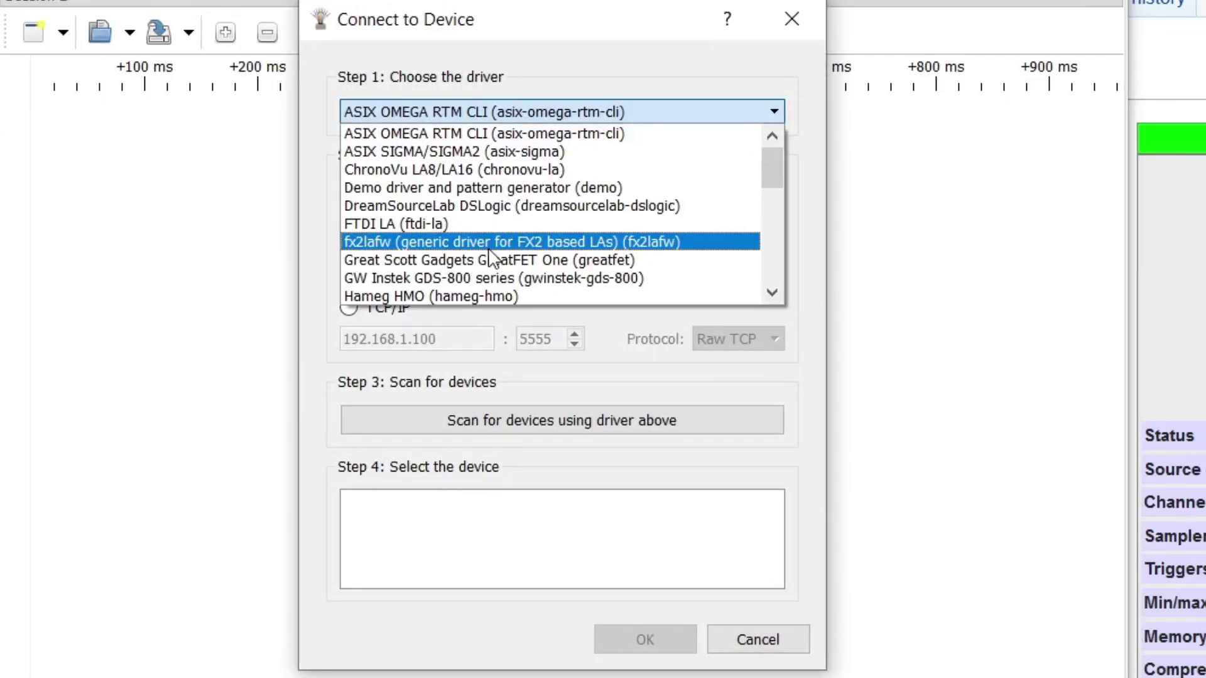
pyautogui.click(491, 242)
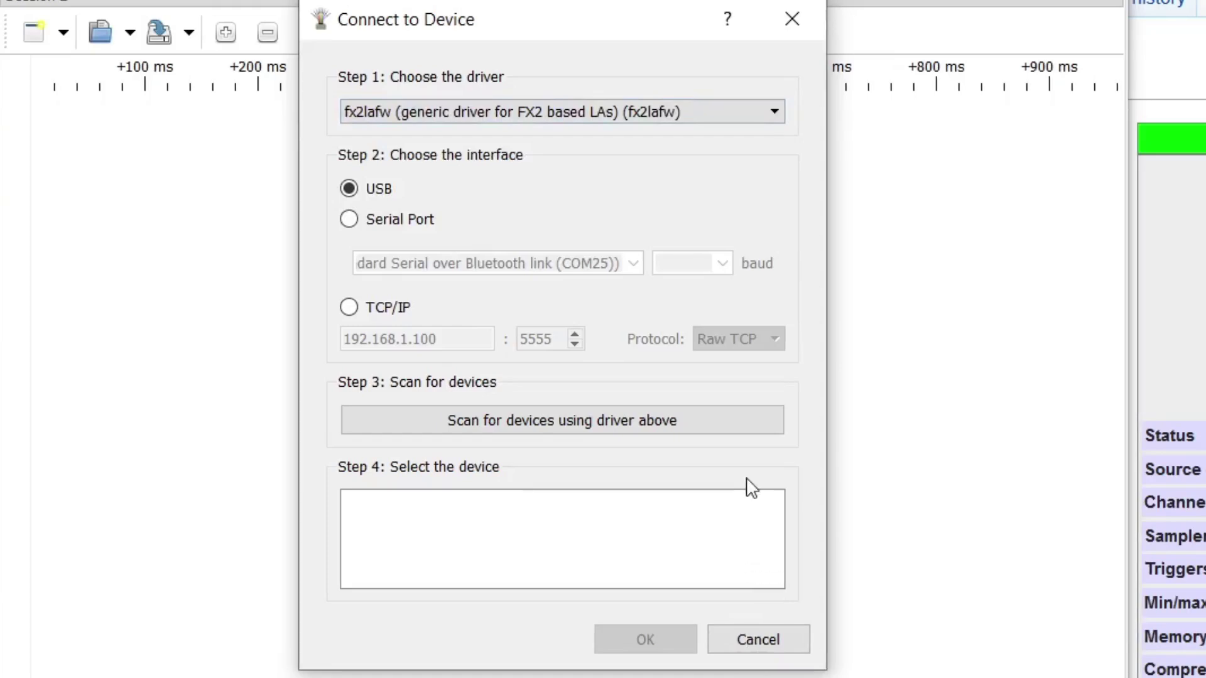
pyautogui.click(509, 425)
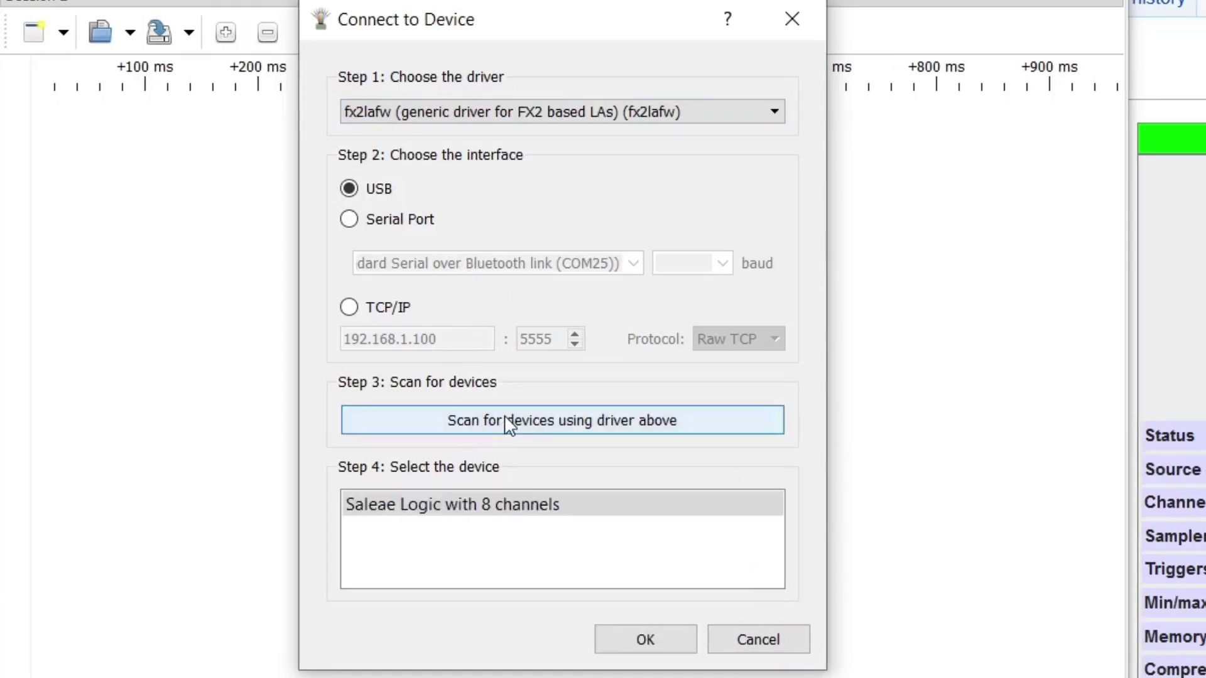
pyautogui.click(547, 510)
pyautogui.click(630, 642)
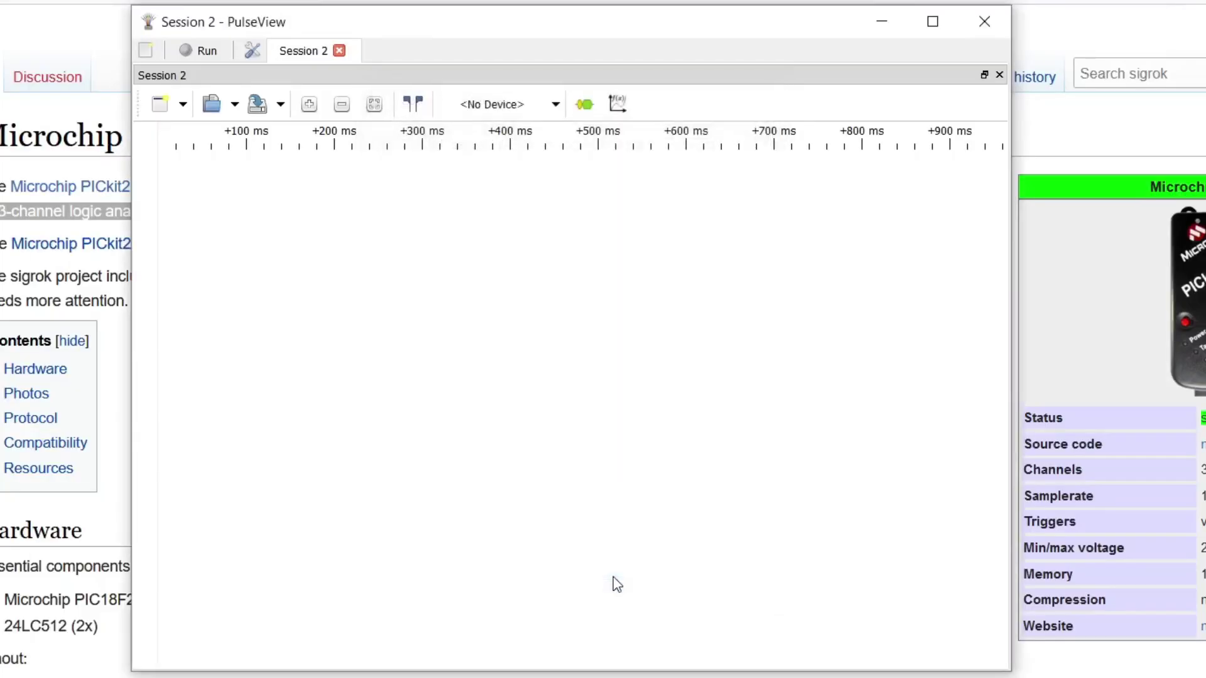
# Record a short capture from the Saleae Logic and zoom into the D0 data bursts
pyautogui.moveTo(560, 37); pyautogui.dragTo(446, 27)
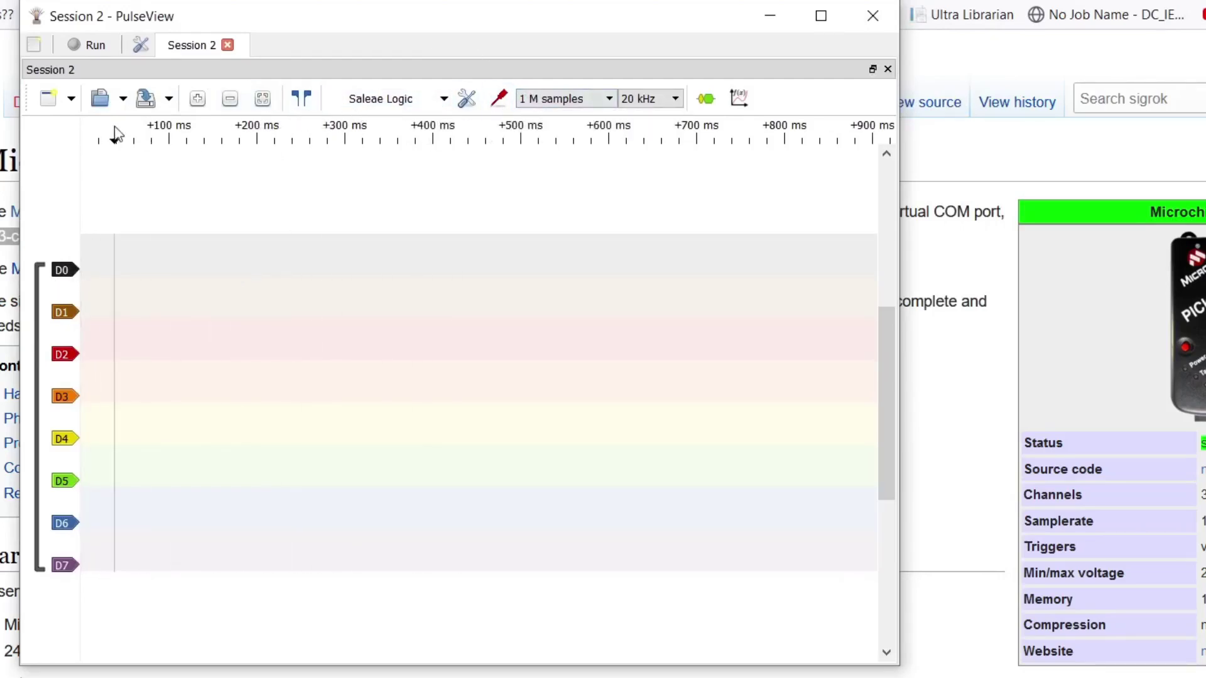
pyautogui.click(96, 45)
pyautogui.click(97, 46)
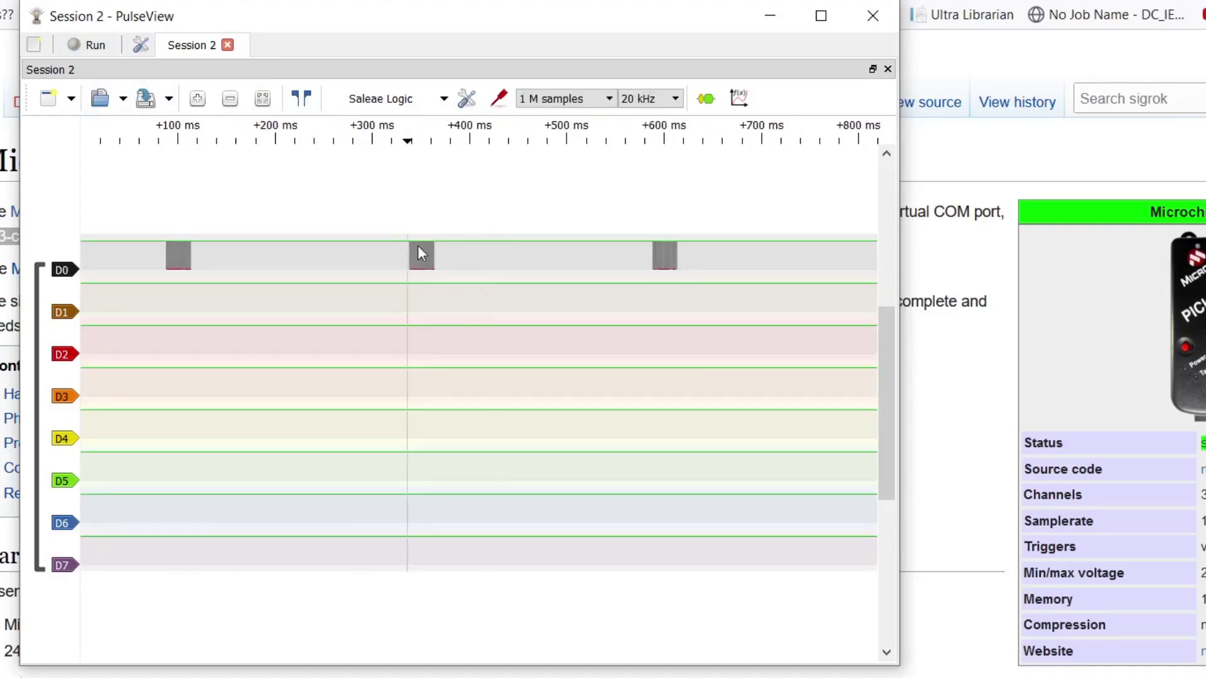
pyautogui.scroll(5, 417, 248)
pyautogui.scroll(3, 323, 272)
pyautogui.scroll(-1, 315, 264)
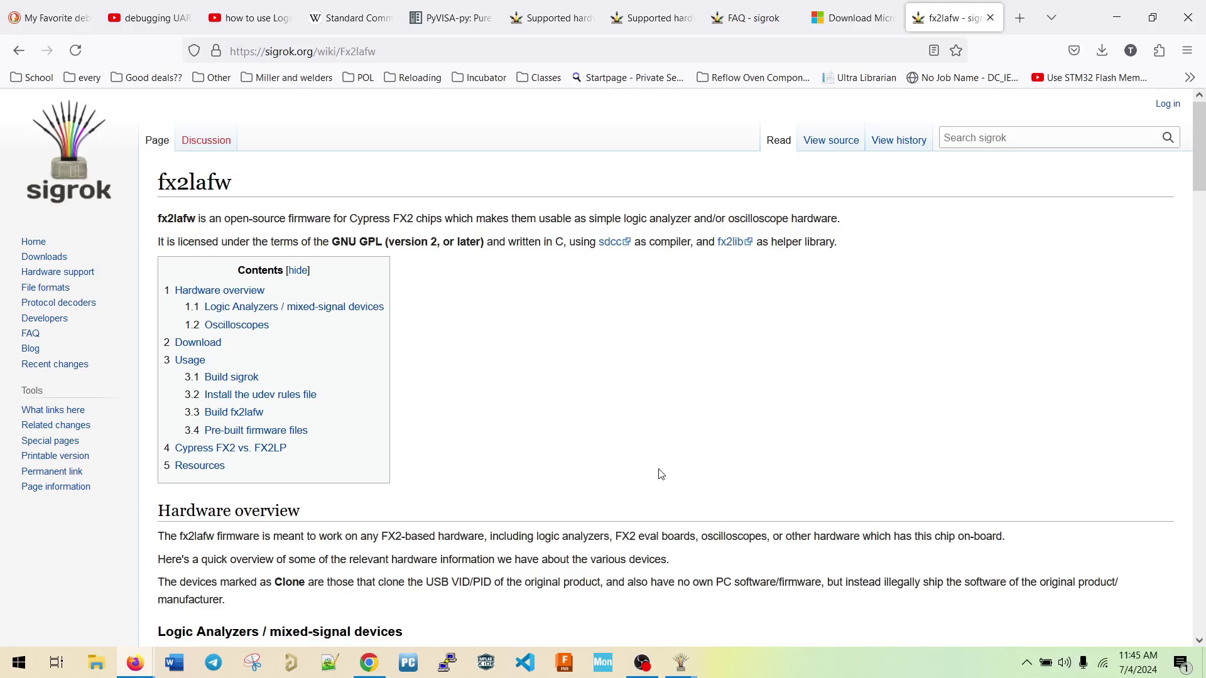
# Scroll through the sigrok fx2lafw wiki page to read about the Cypress FX2 firmware
pyautogui.scroll(-3, 654, 445)
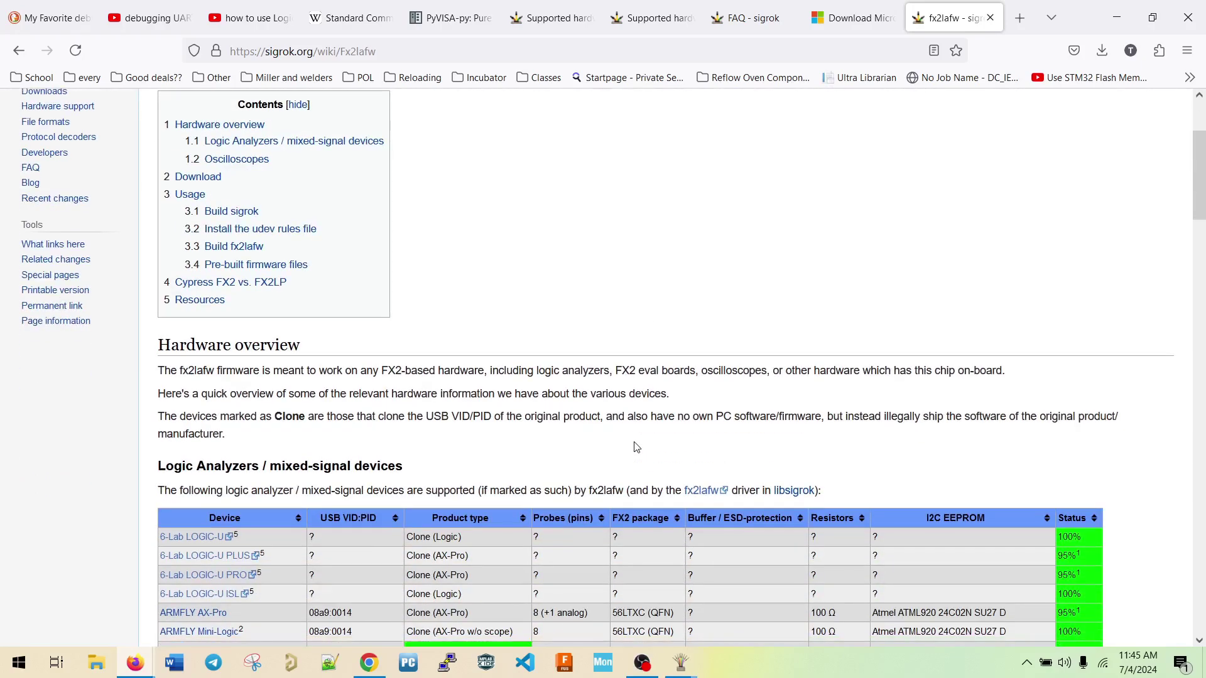
pyautogui.scroll(-5, 634, 442)
pyautogui.scroll(-4, 519, 432)
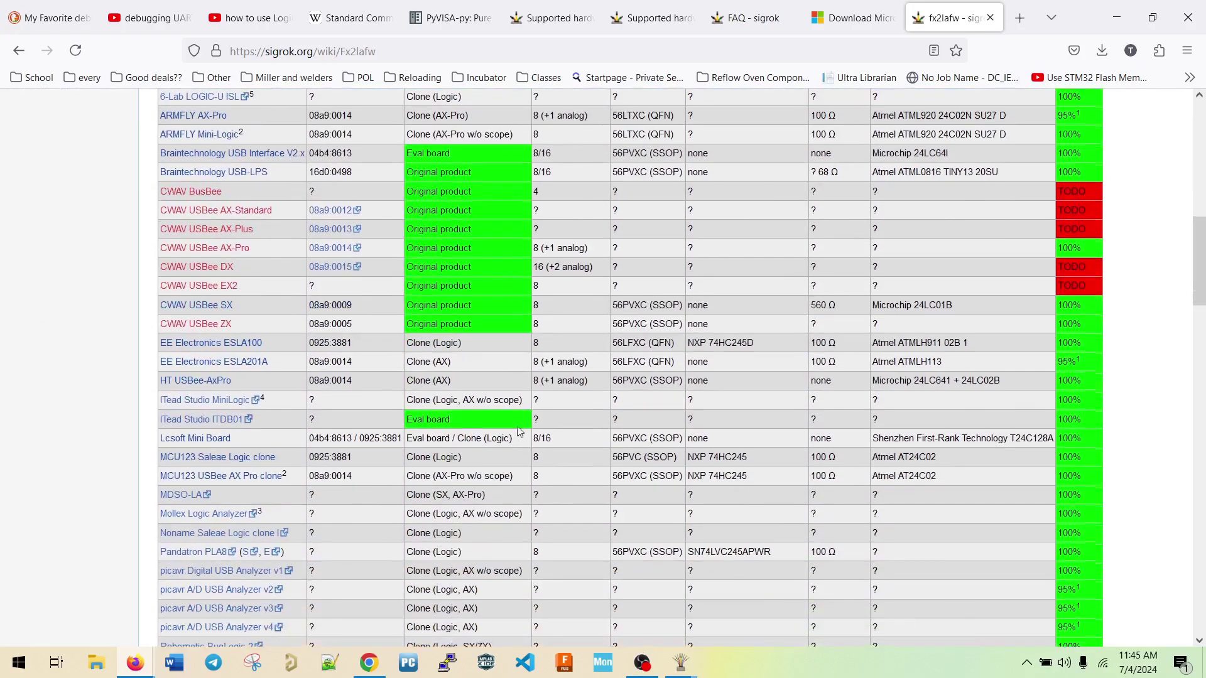
pyautogui.scroll(-4, 385, 478)
pyautogui.scroll(-2, 386, 481)
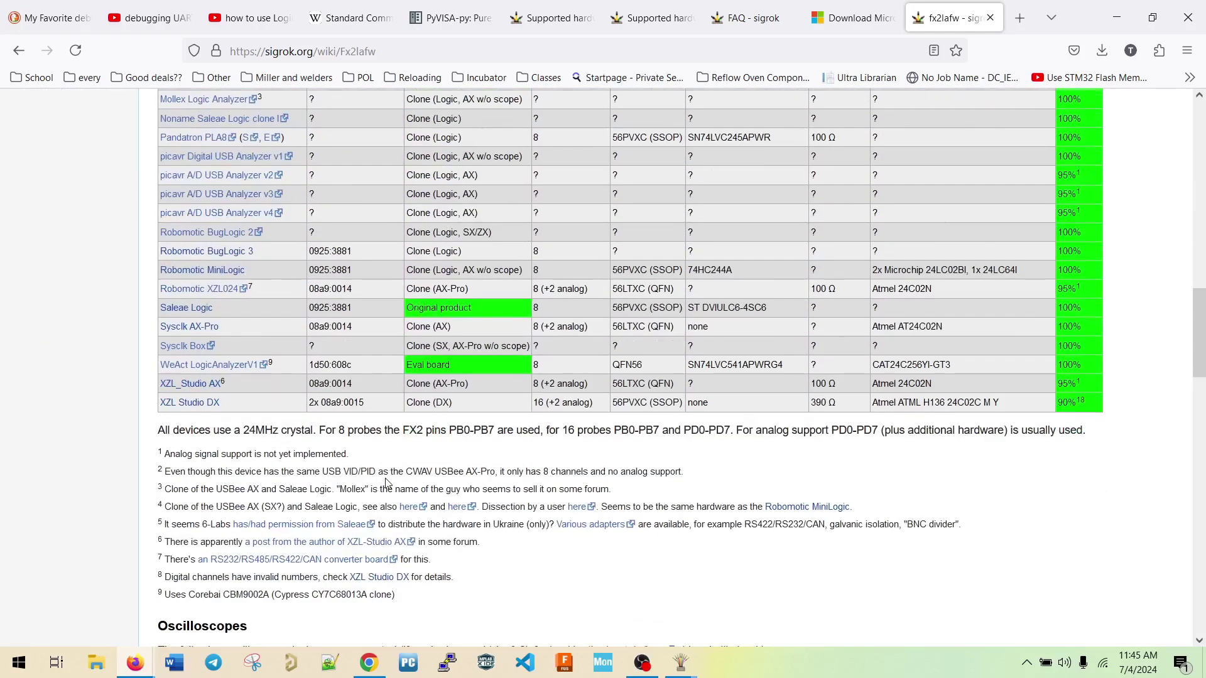
pyautogui.scroll(6, 385, 478)
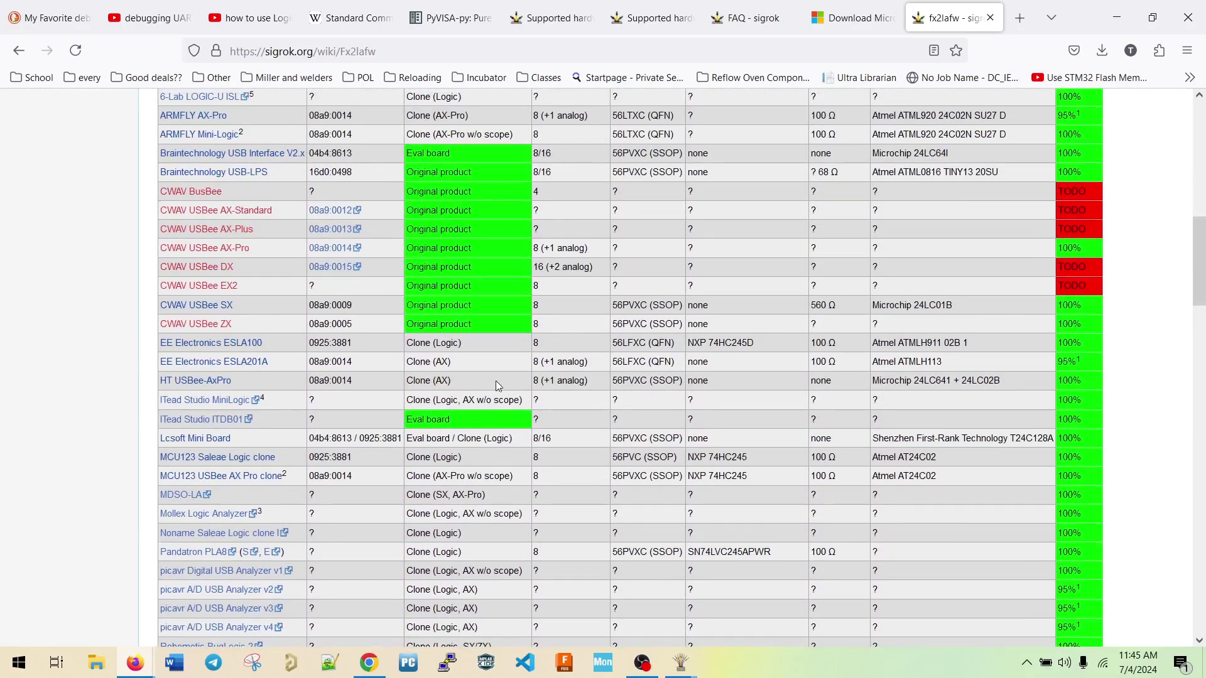
pyautogui.scroll(4, 496, 381)
pyautogui.scroll(5, 500, 416)
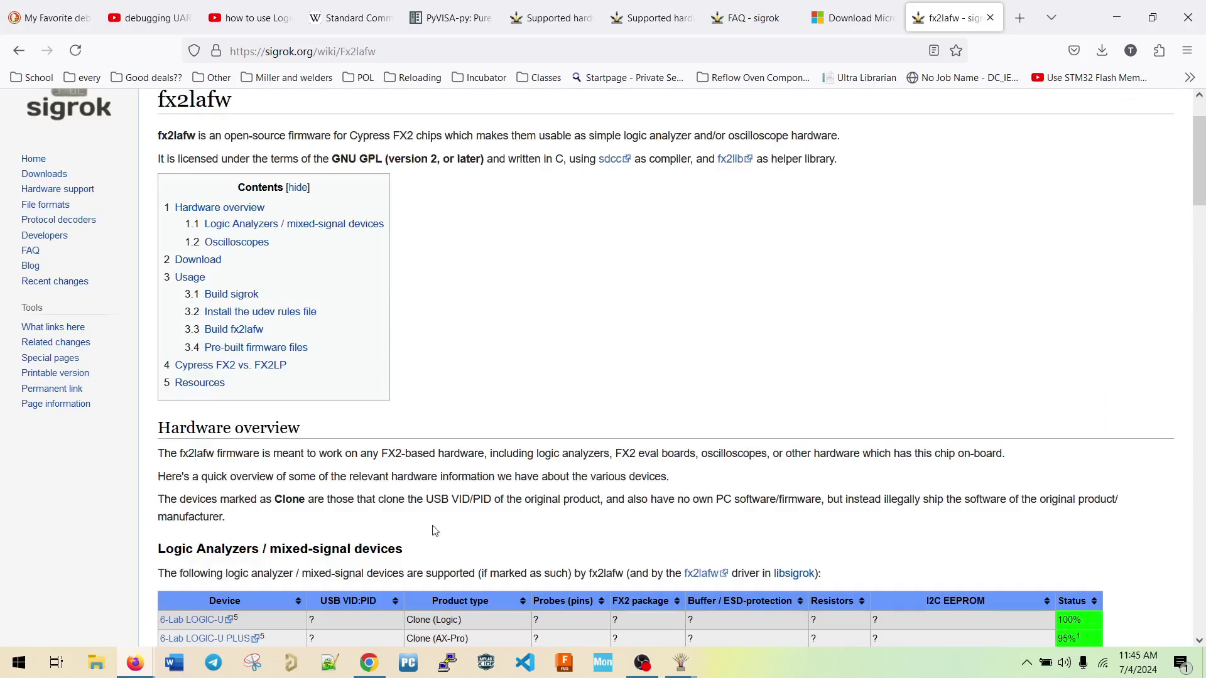
pyautogui.scroll(2, 459, 475)
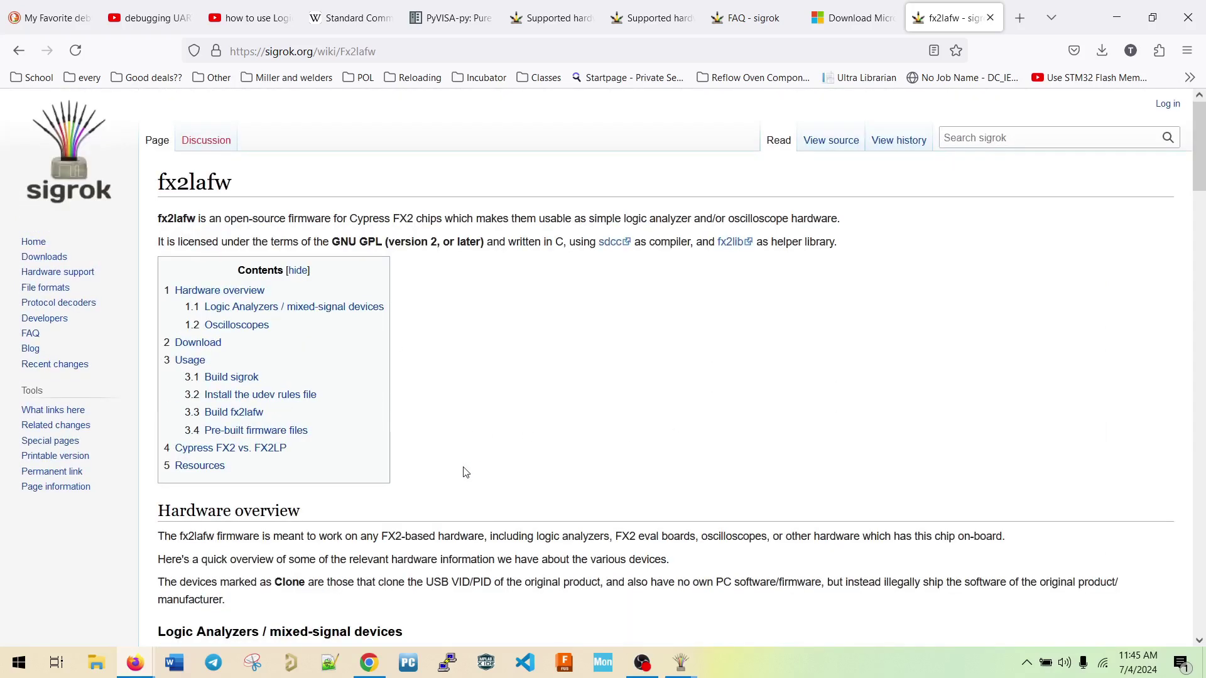
pyautogui.scroll(-2, 466, 473)
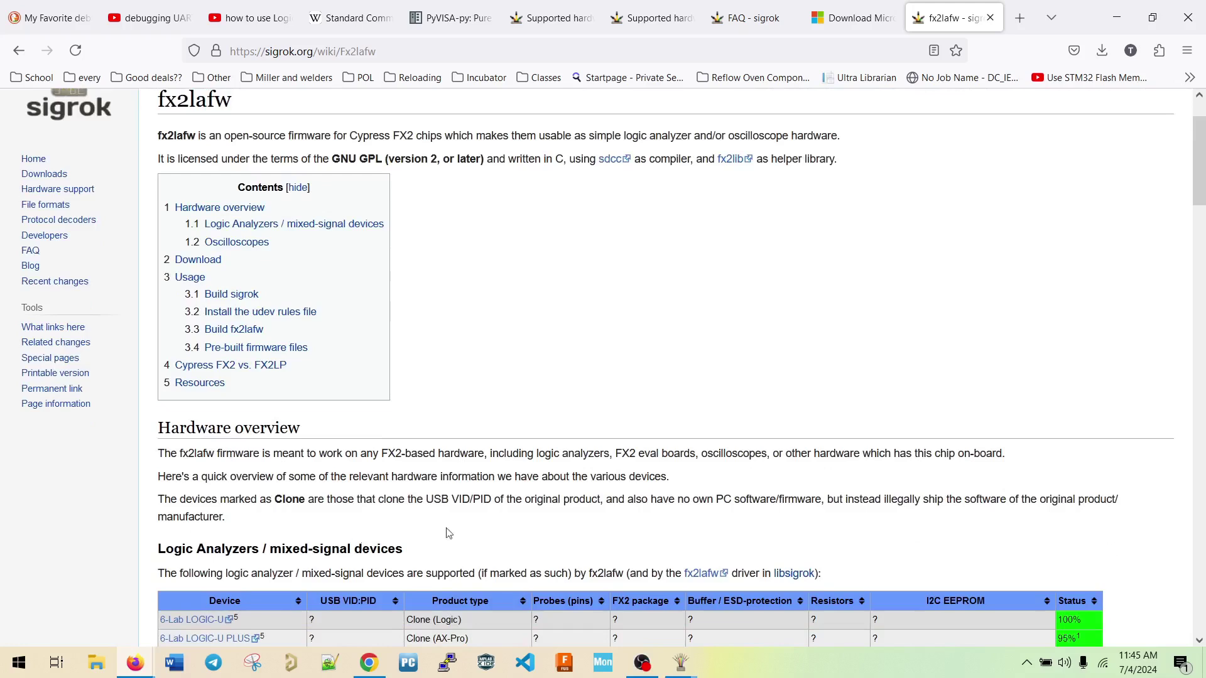
pyautogui.scroll(2, 503, 342)
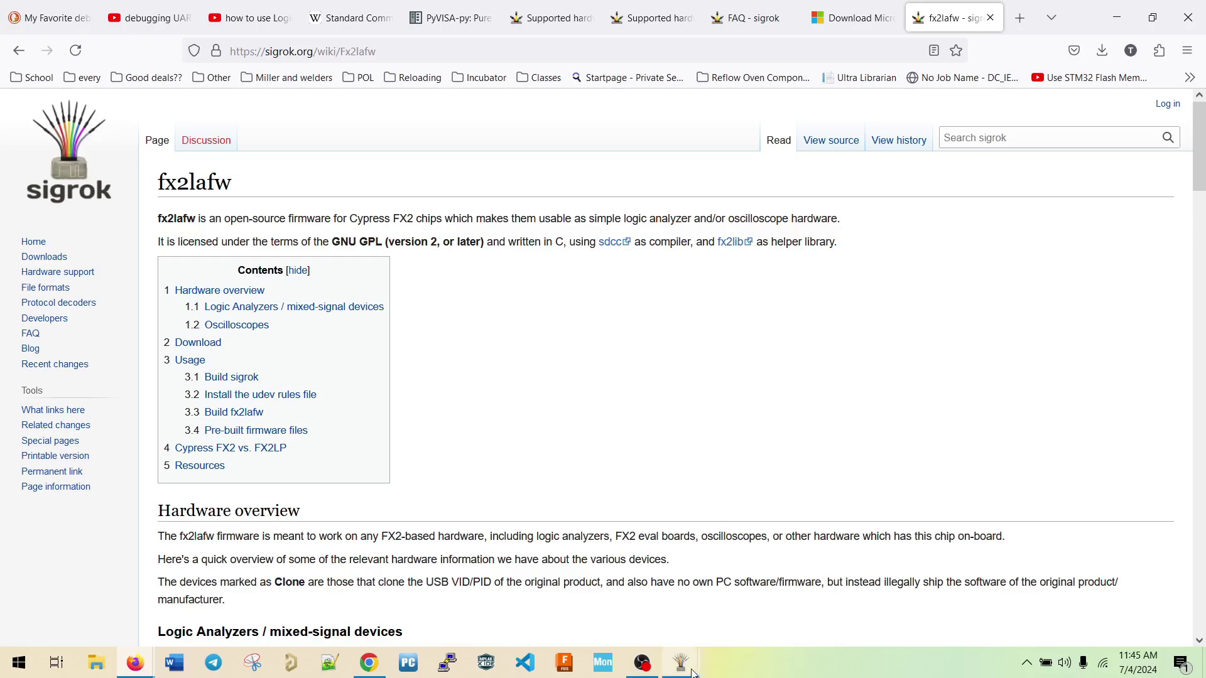
# Bring the PulseView Saleae Logic session forward and cancel the Connect to Device dialog
pyautogui.moveTo(685, 662)
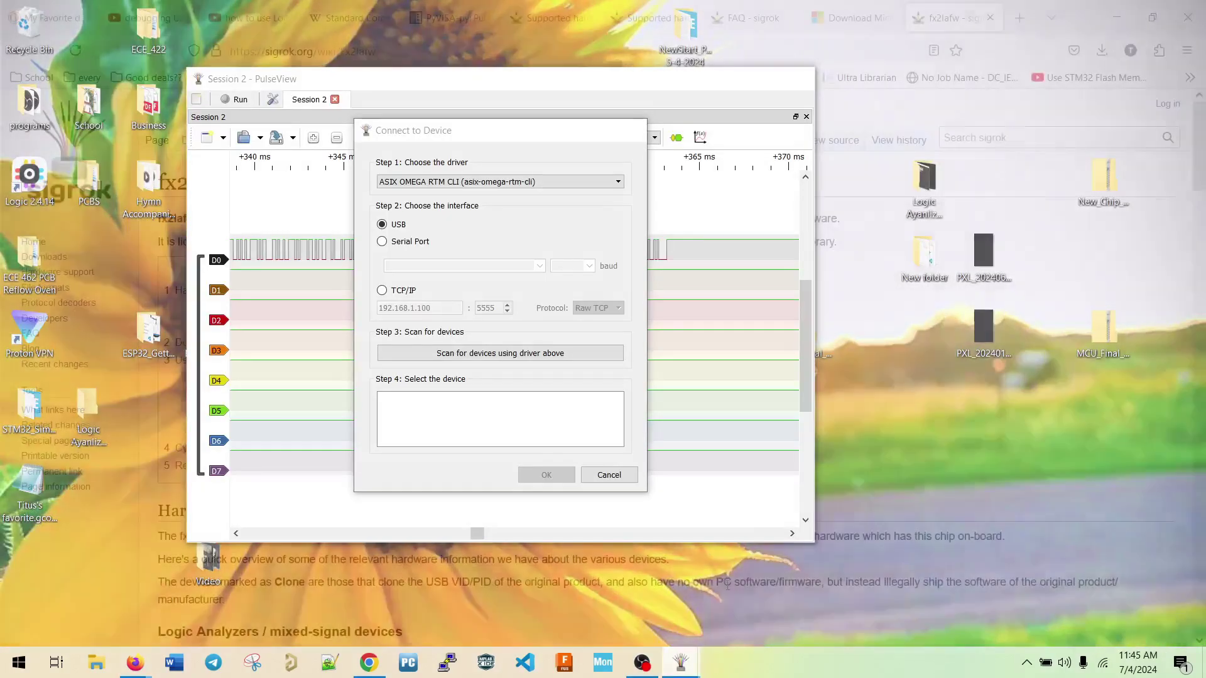
pyautogui.click(726, 583)
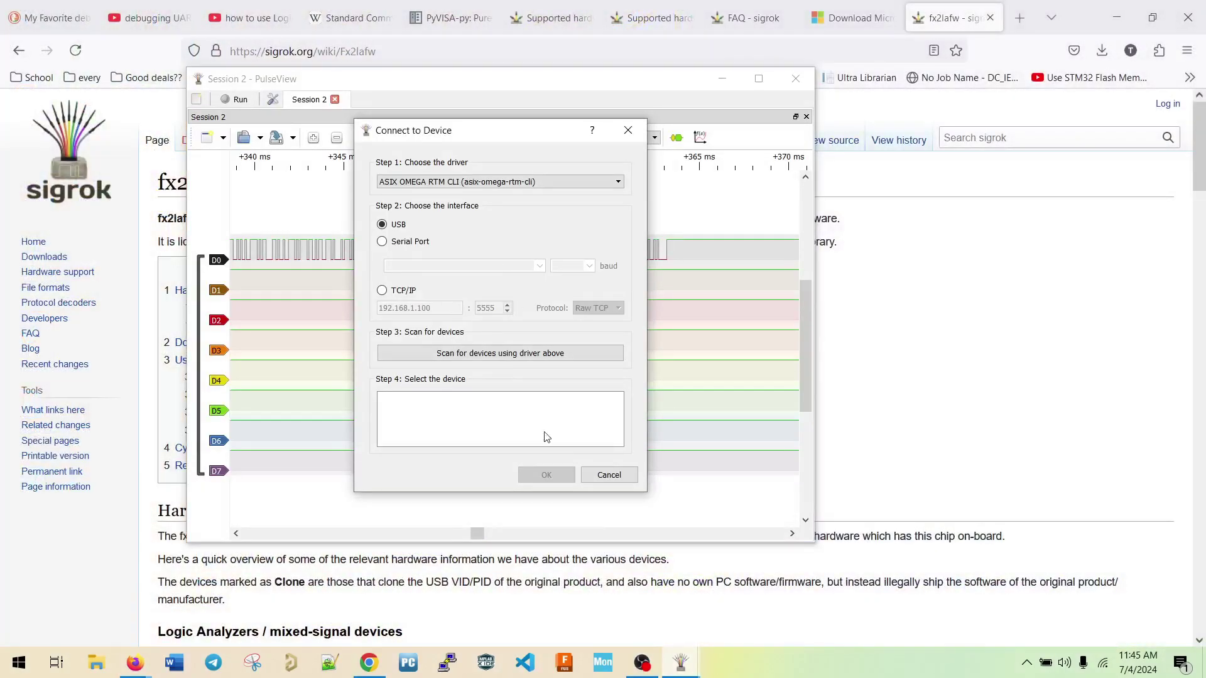
pyautogui.click(609, 475)
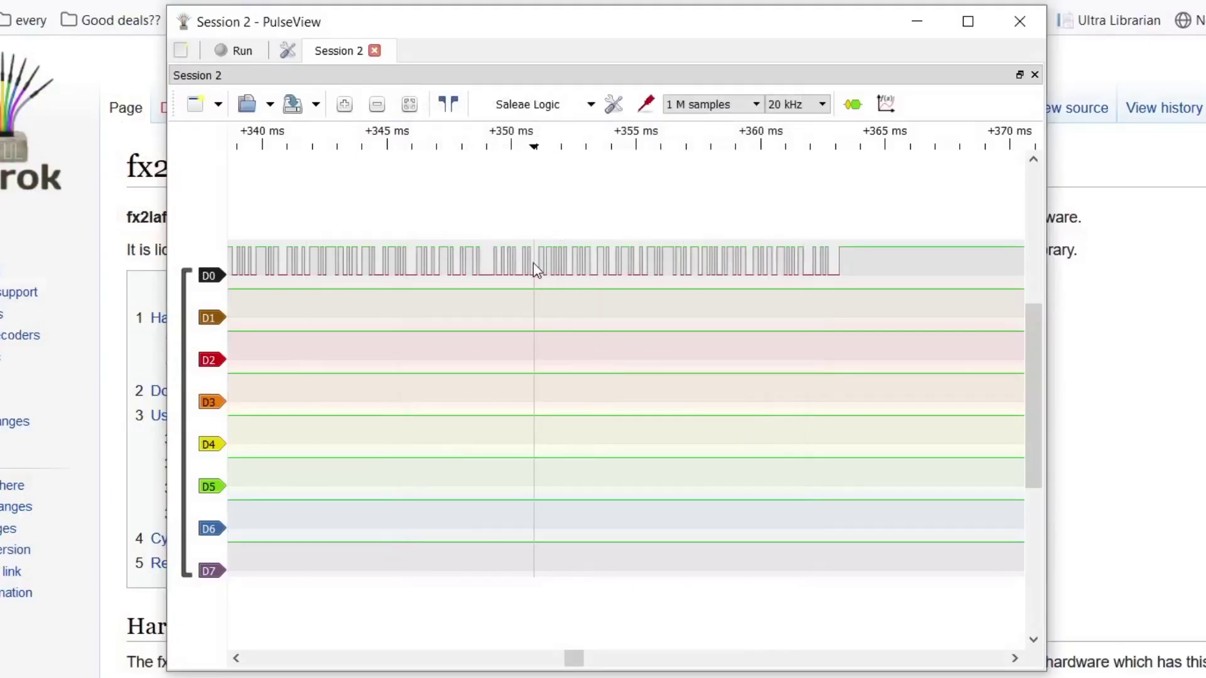
pyautogui.scroll(-2, 534, 270)
pyautogui.scroll(2, 579, 261)
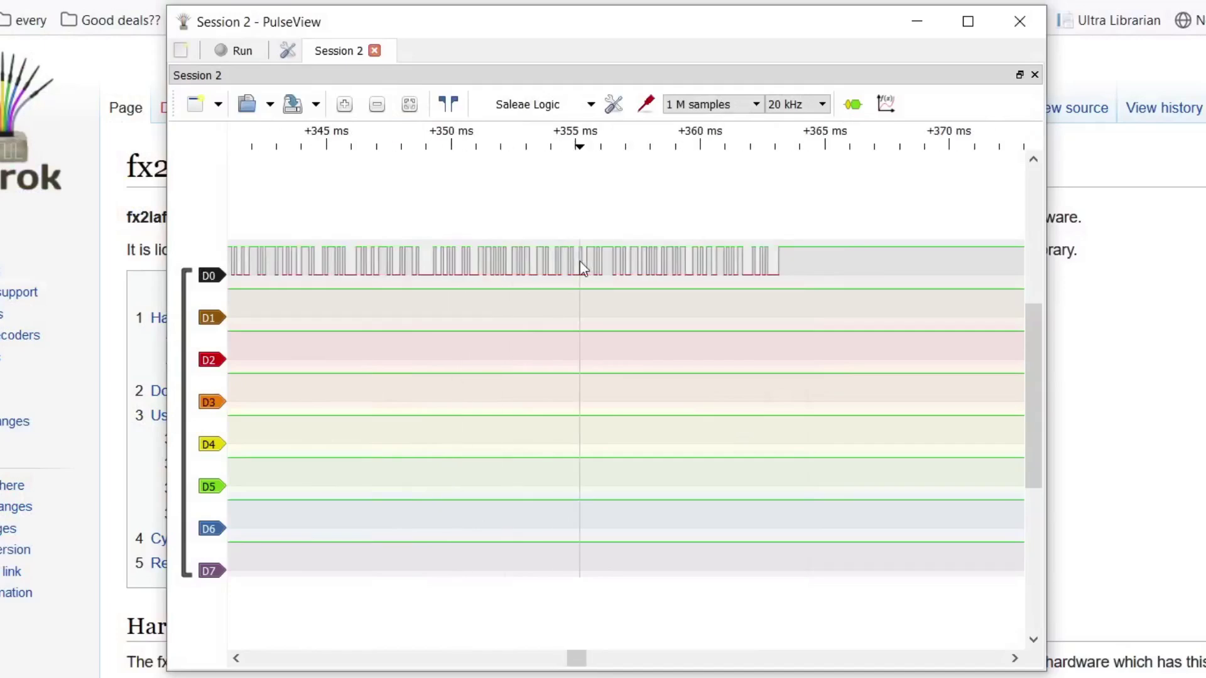
pyautogui.scroll(-1, 579, 264)
# Add a UART protocol decoder to the session by searching for 'UART'
pyautogui.click(853, 106)
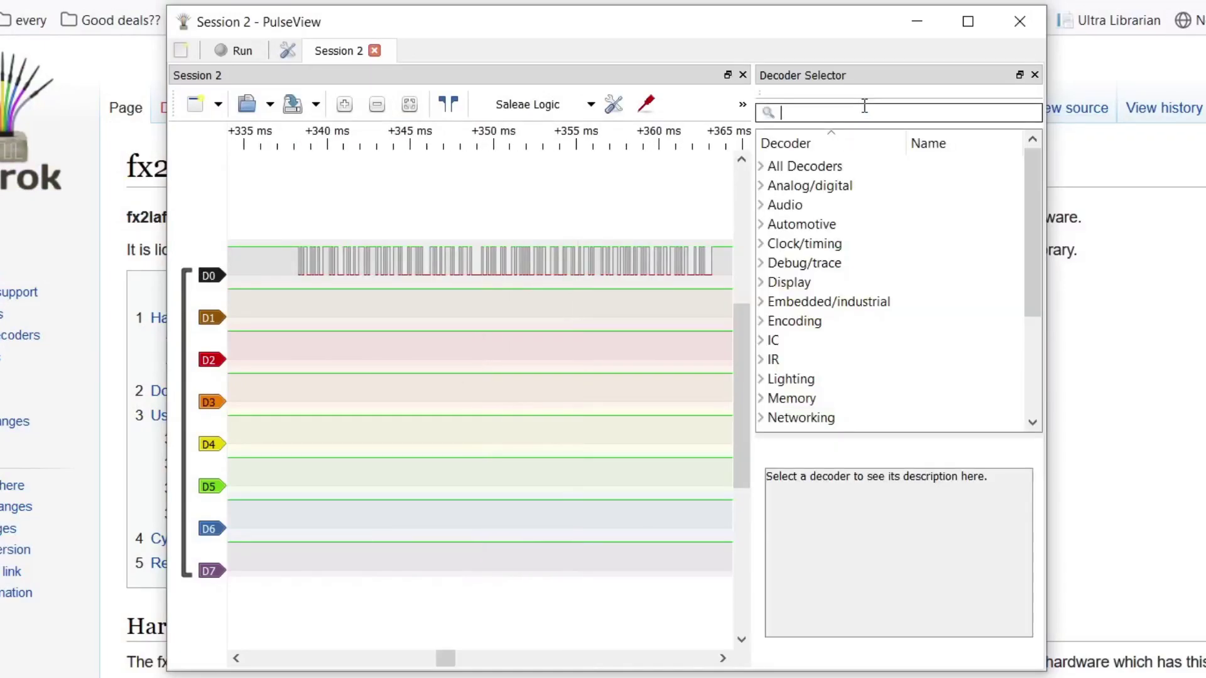
pyautogui.click(847, 110)
pyautogui.write('UAR')
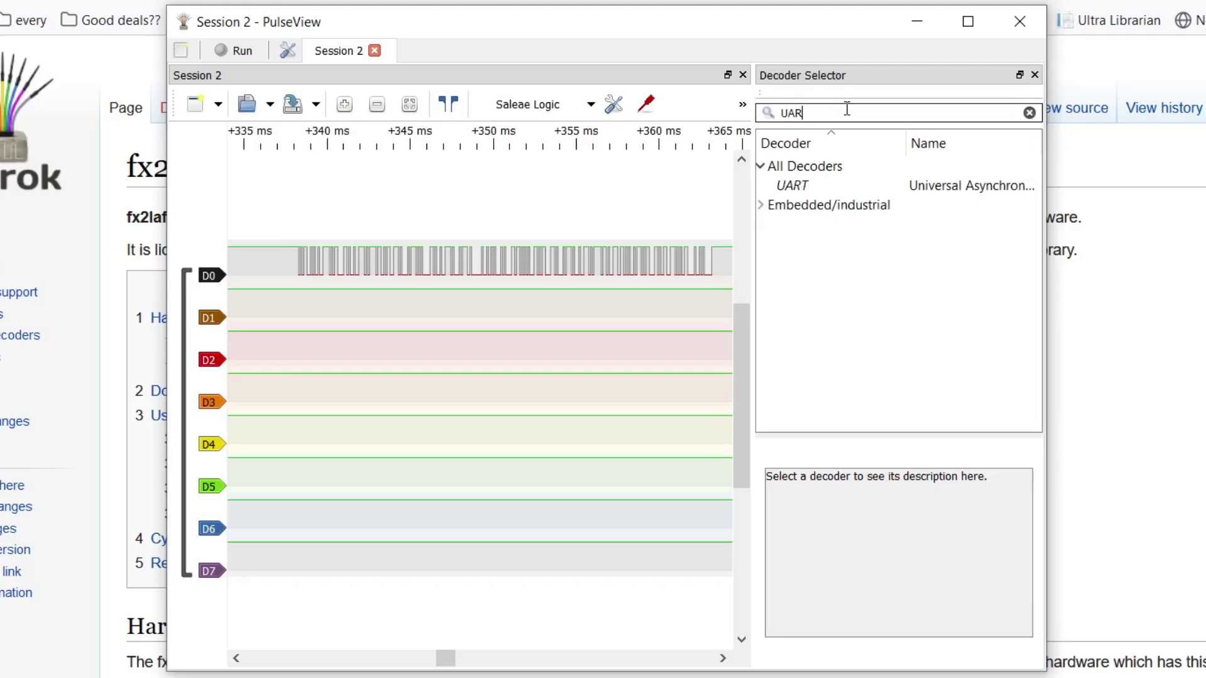
pyautogui.write('T')
pyautogui.click(972, 171)
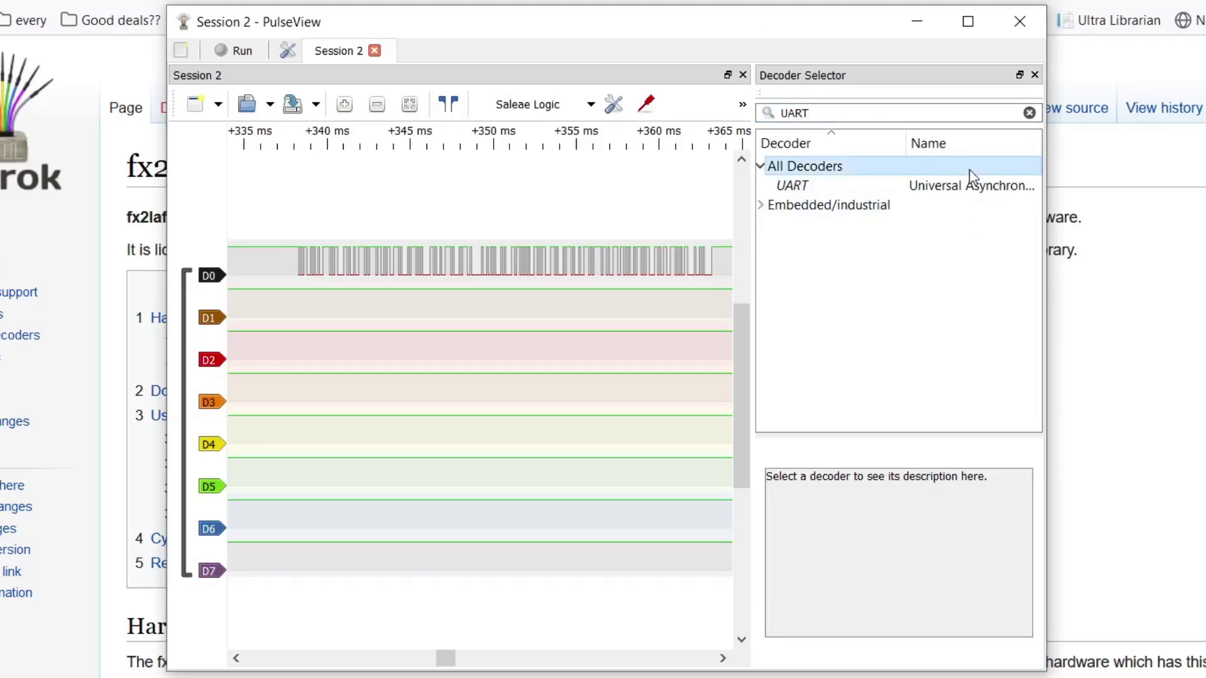
pyautogui.doubleClick(971, 192)
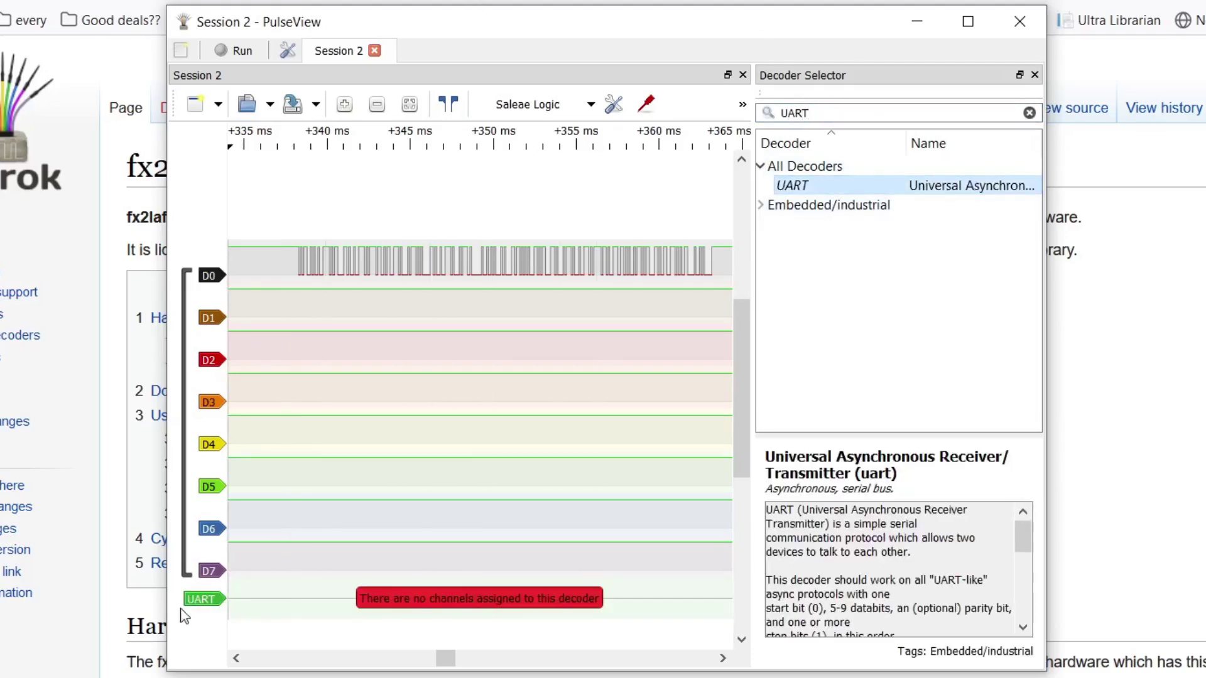
# Set the UART decoder to read RX from D0 at 9600 baud with ascii data format
pyautogui.click(202, 599)
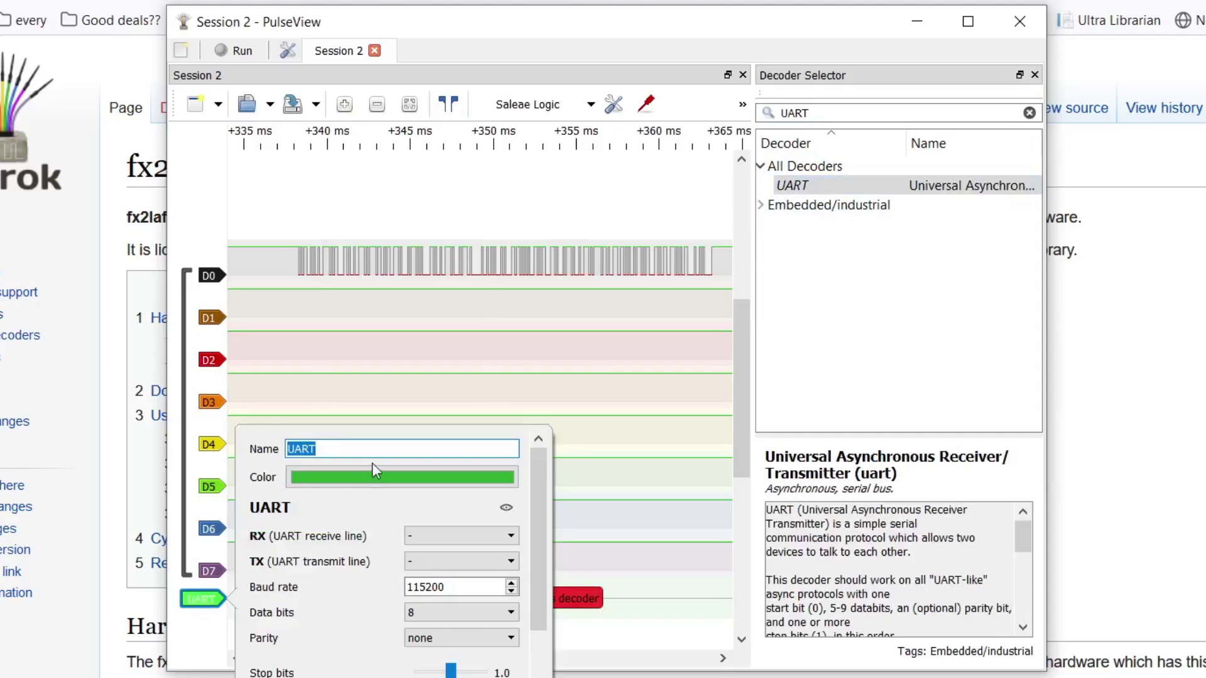
pyautogui.click(416, 536)
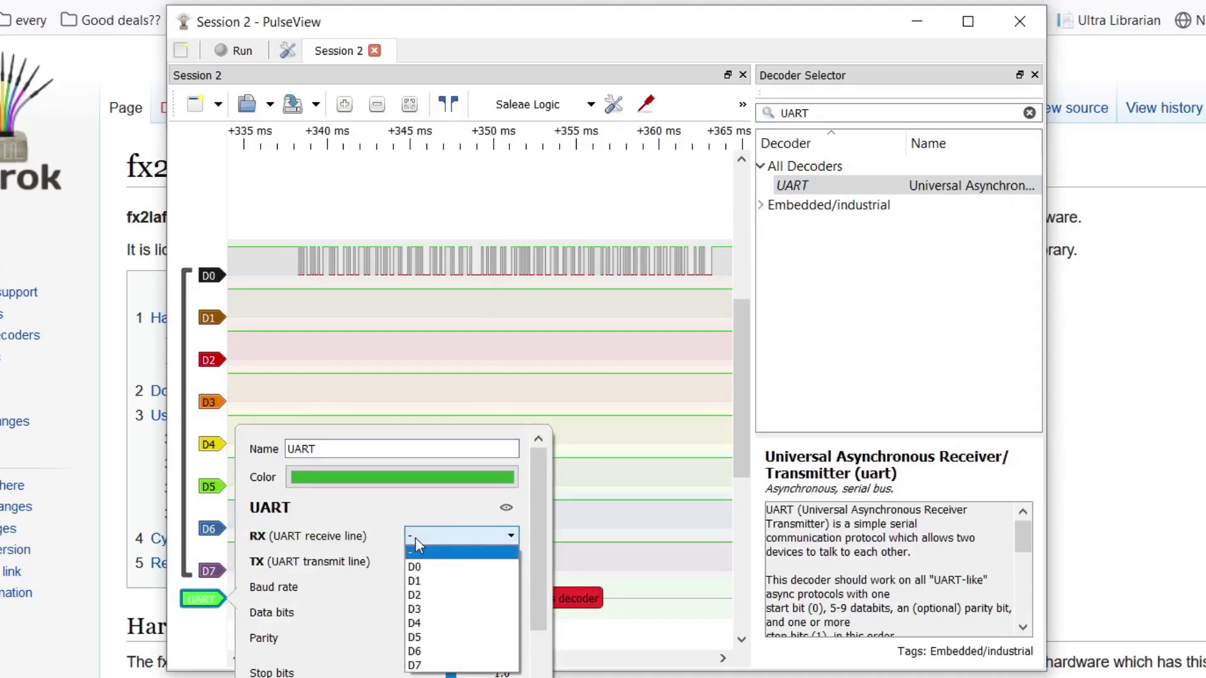
pyautogui.click(431, 568)
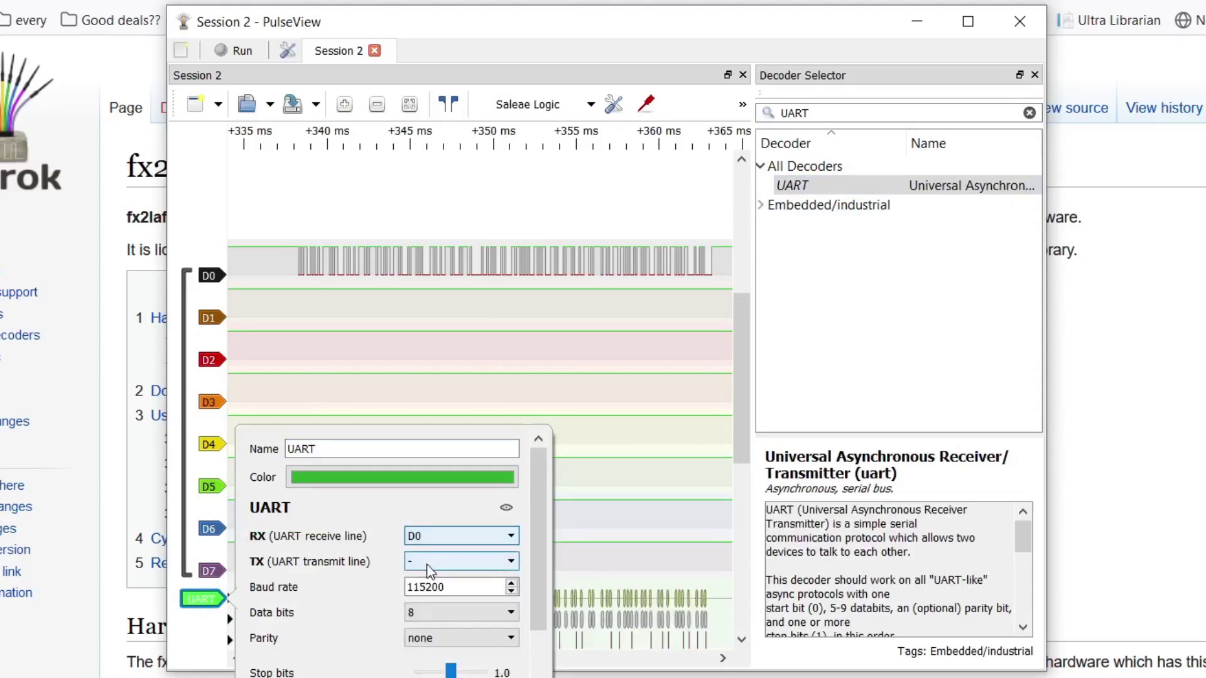
pyautogui.moveTo(493, 586); pyautogui.dragTo(319, 605)
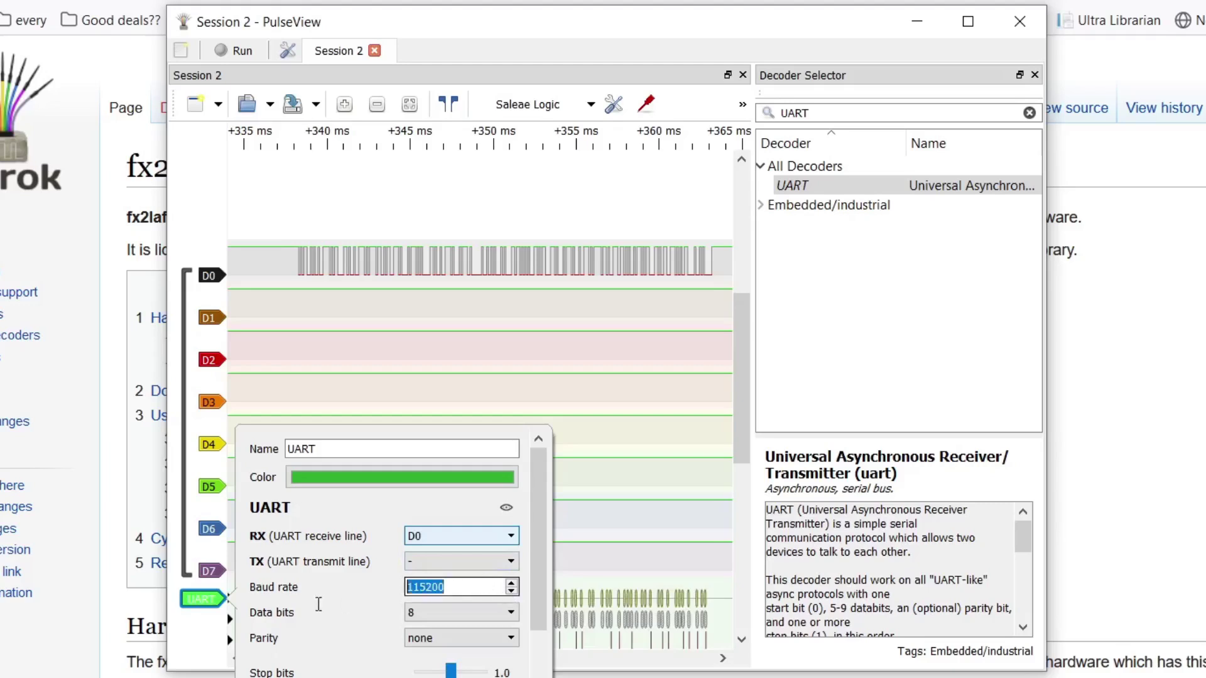
pyautogui.write('9600')
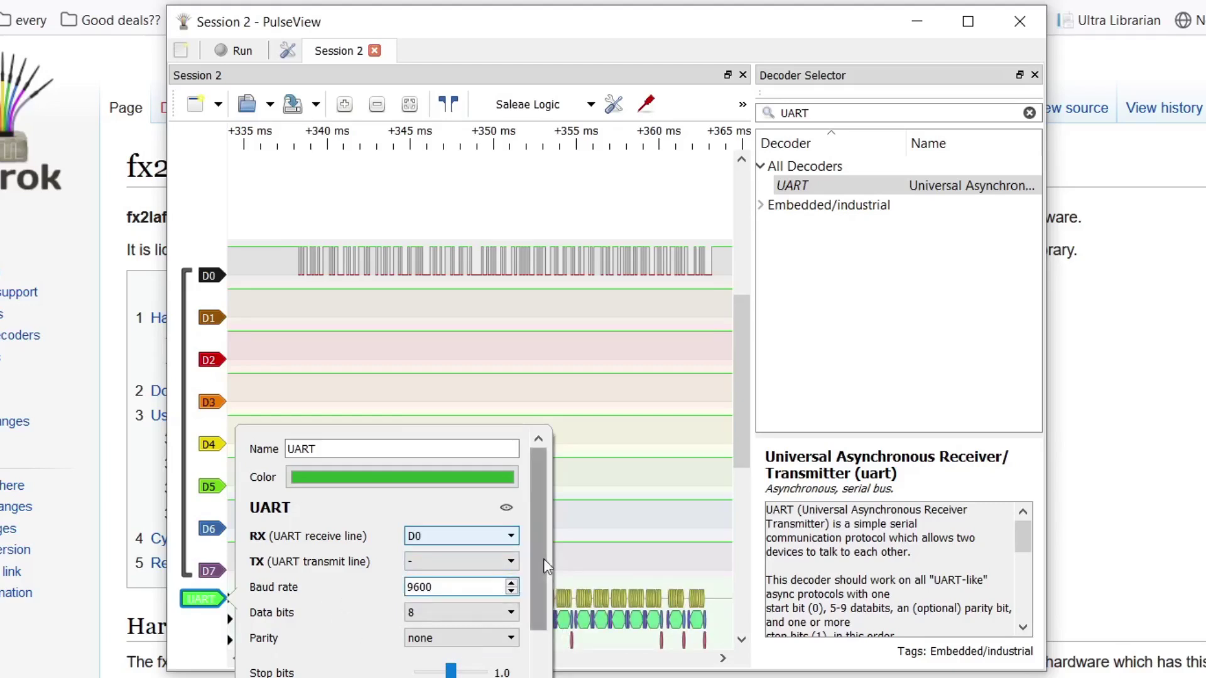
pyautogui.moveTo(544, 559); pyautogui.dragTo(547, 647)
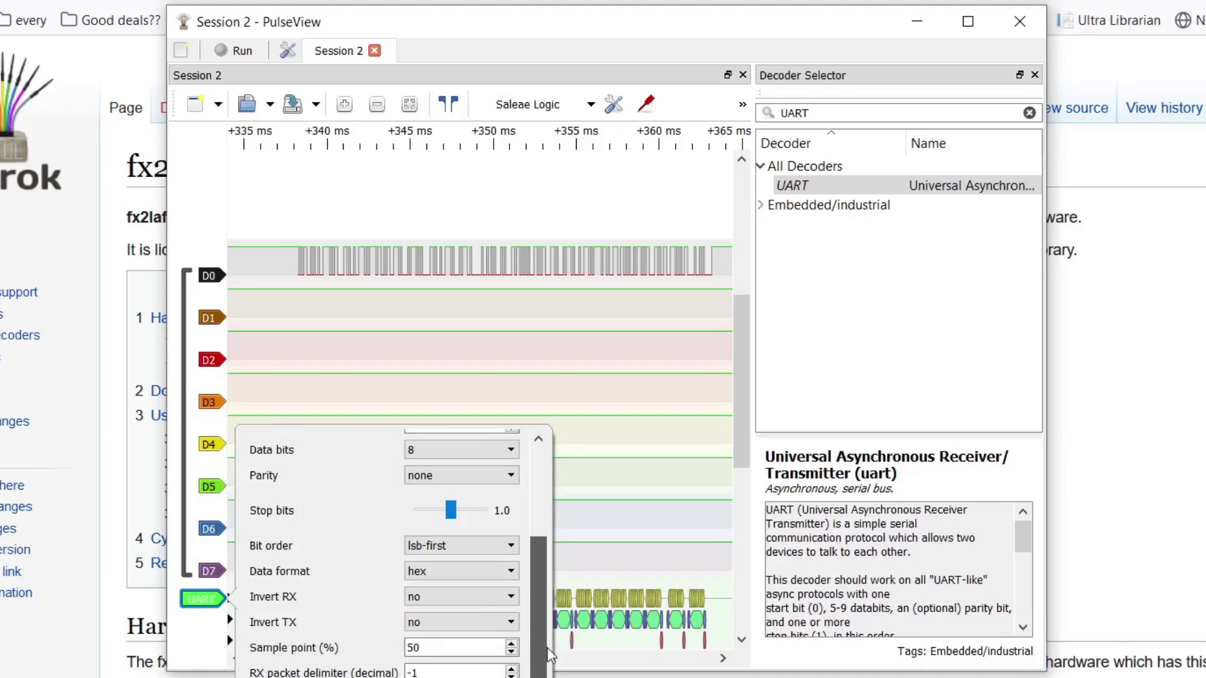
pyautogui.click(452, 572)
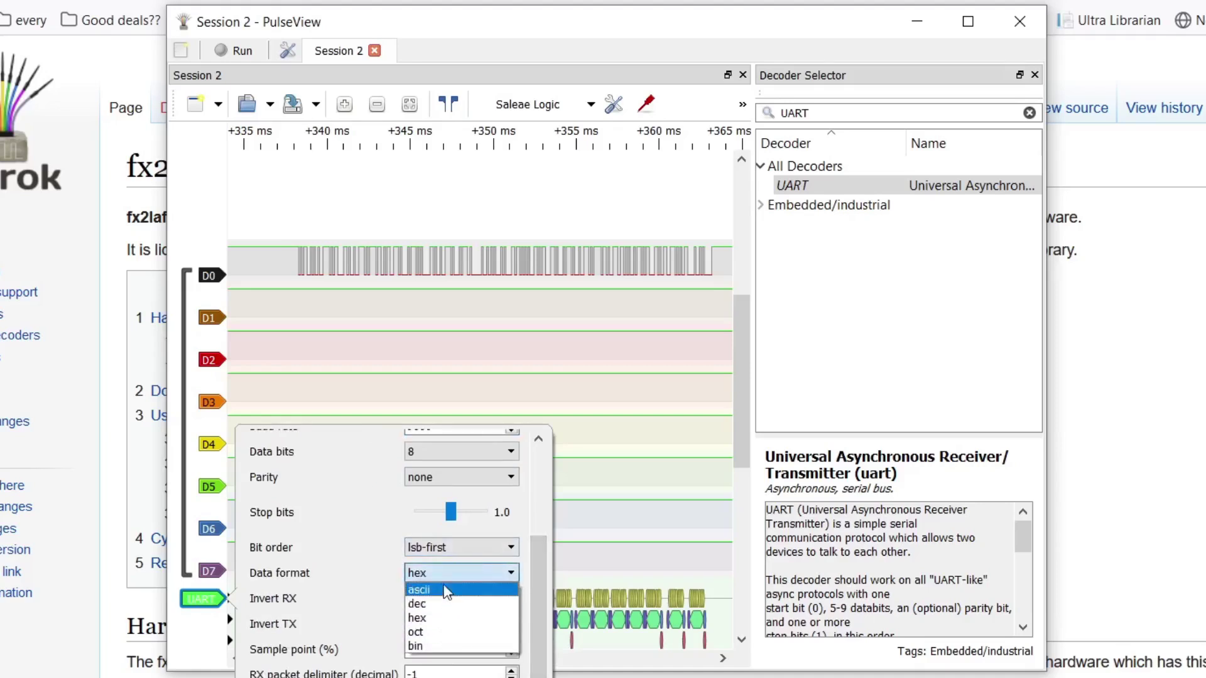
pyautogui.click(440, 589)
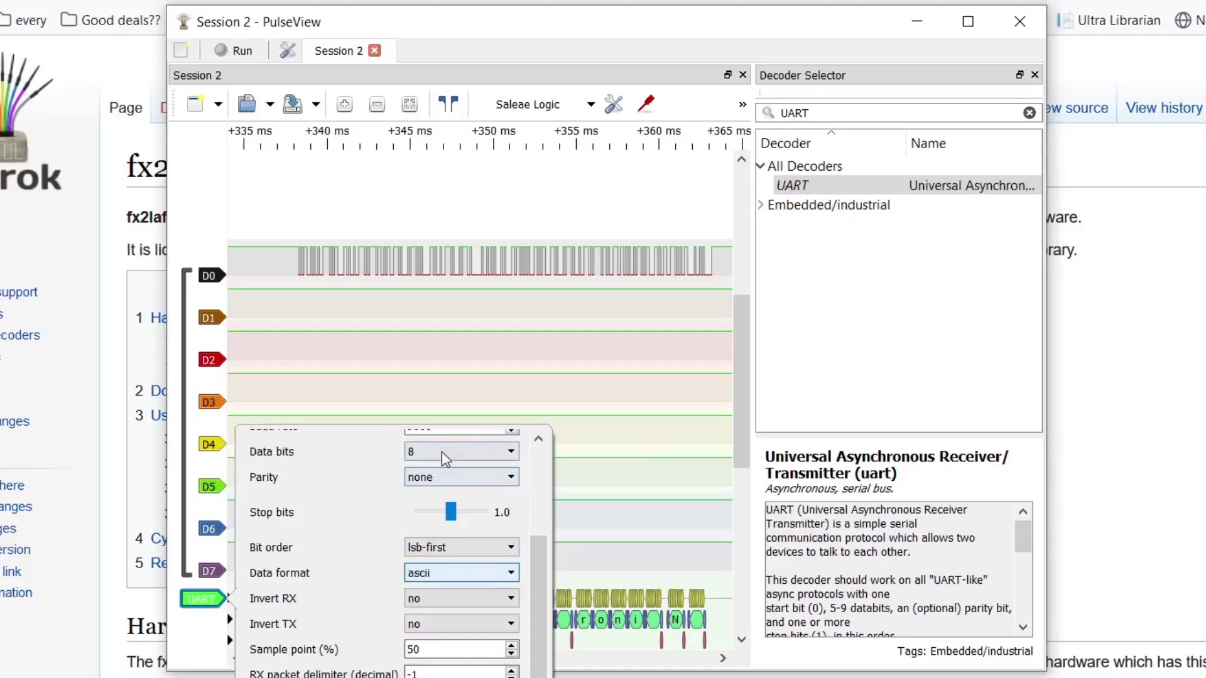
# Close the UART decoder settings and zoom and pan over the decoded burst
pyautogui.click(208, 599)
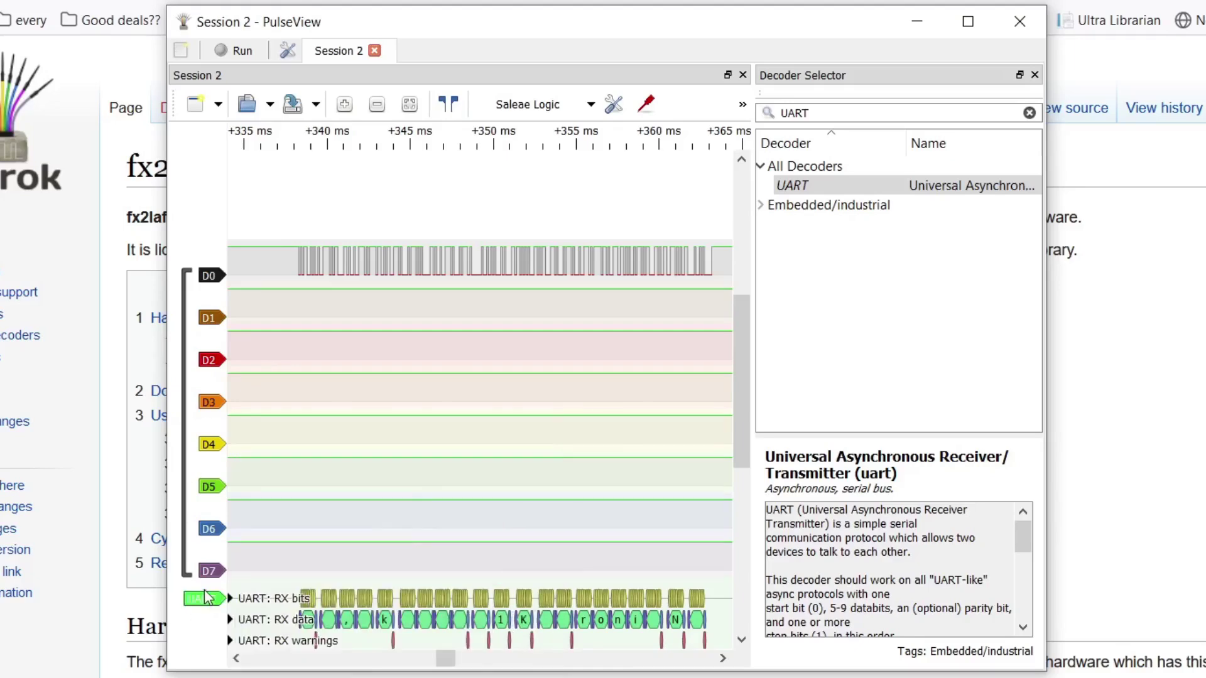
pyautogui.scroll(4, 402, 603)
pyautogui.moveTo(415, 635)
pyautogui.mouseDown()
pyautogui.moveTo(503, 414)
pyautogui.moveTo(547, 399)
pyautogui.mouseUp()
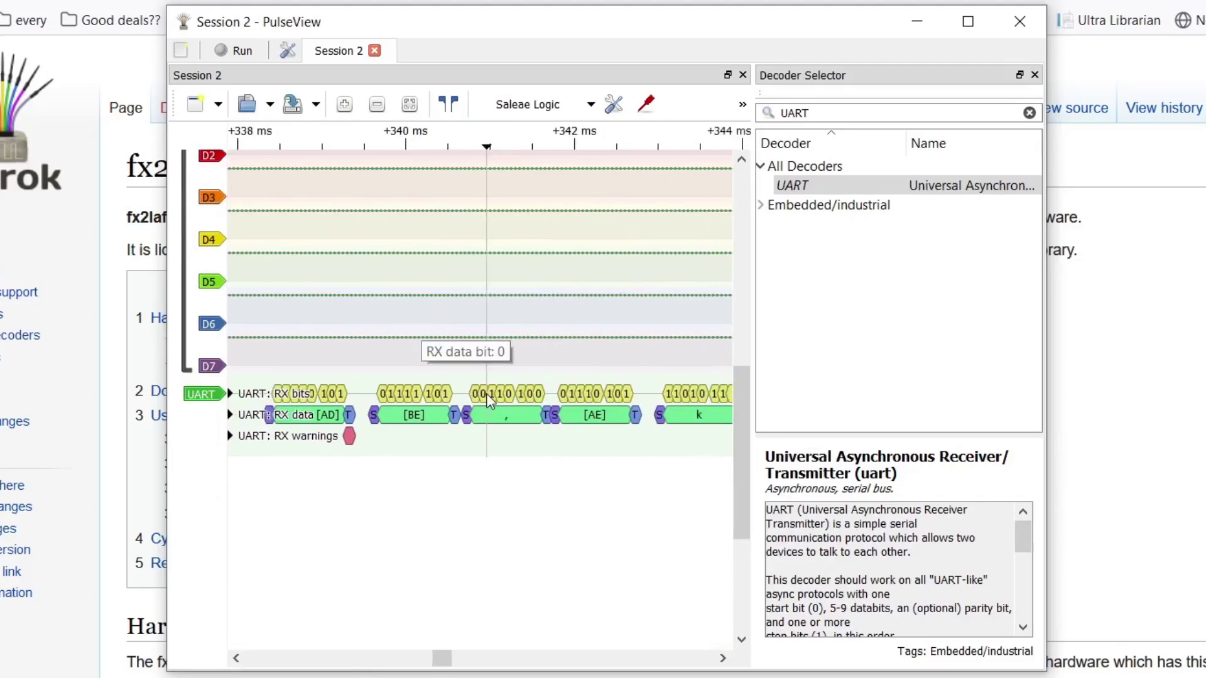
pyautogui.hscroll(5, 551, 429)
pyautogui.scroll(-1, 552, 430)
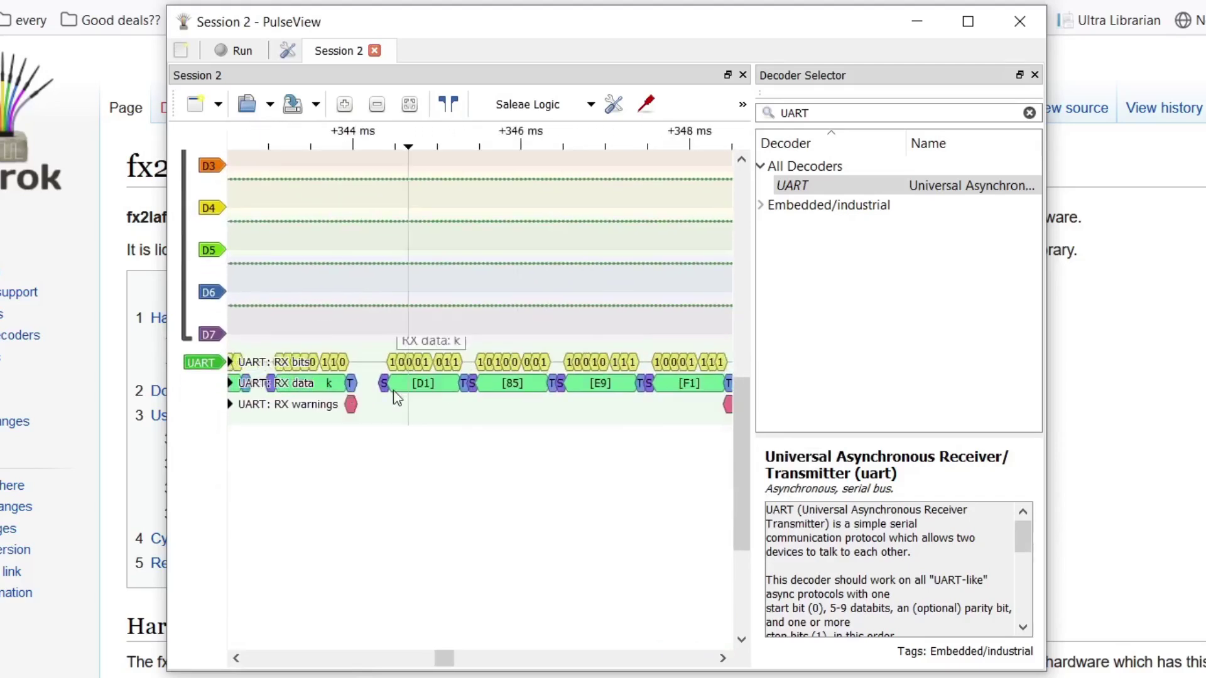
pyautogui.hscroll(1, 393, 390)
pyautogui.scroll(-1, 565, 414)
pyautogui.scroll(1, 465, 399)
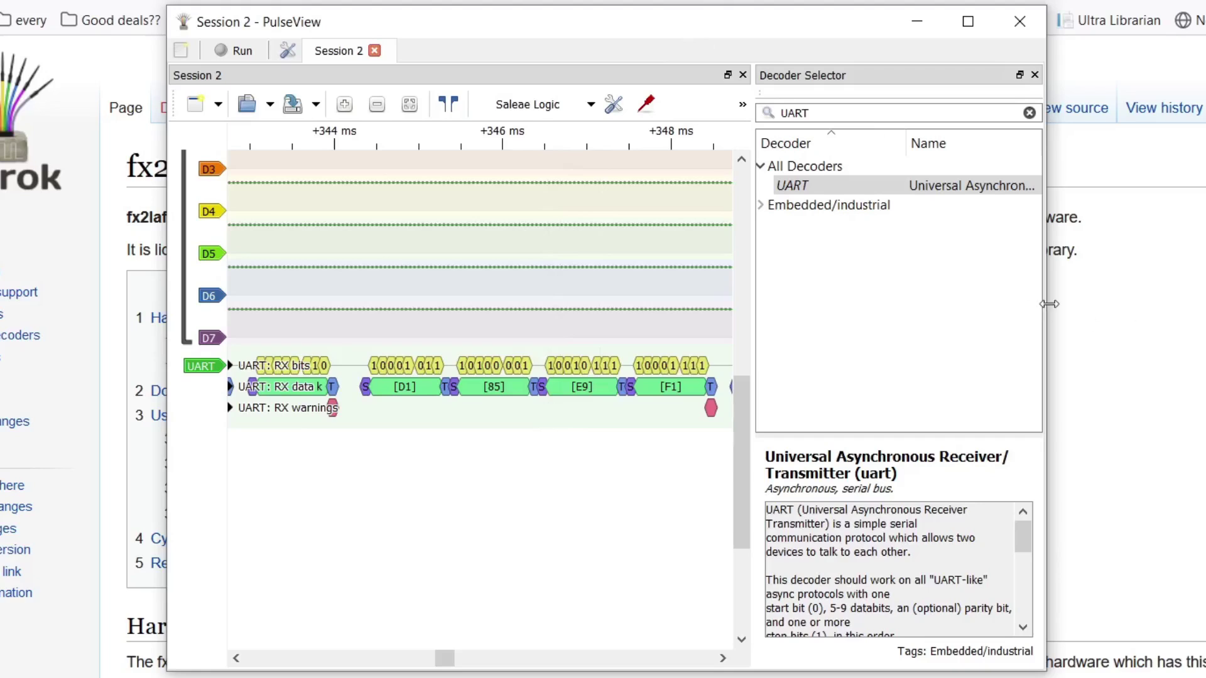
# Widen the window to the screen edge, set the sample rate to 100 kHz, and recapture
pyautogui.moveTo(1050, 304); pyautogui.dragTo(1205, 305)
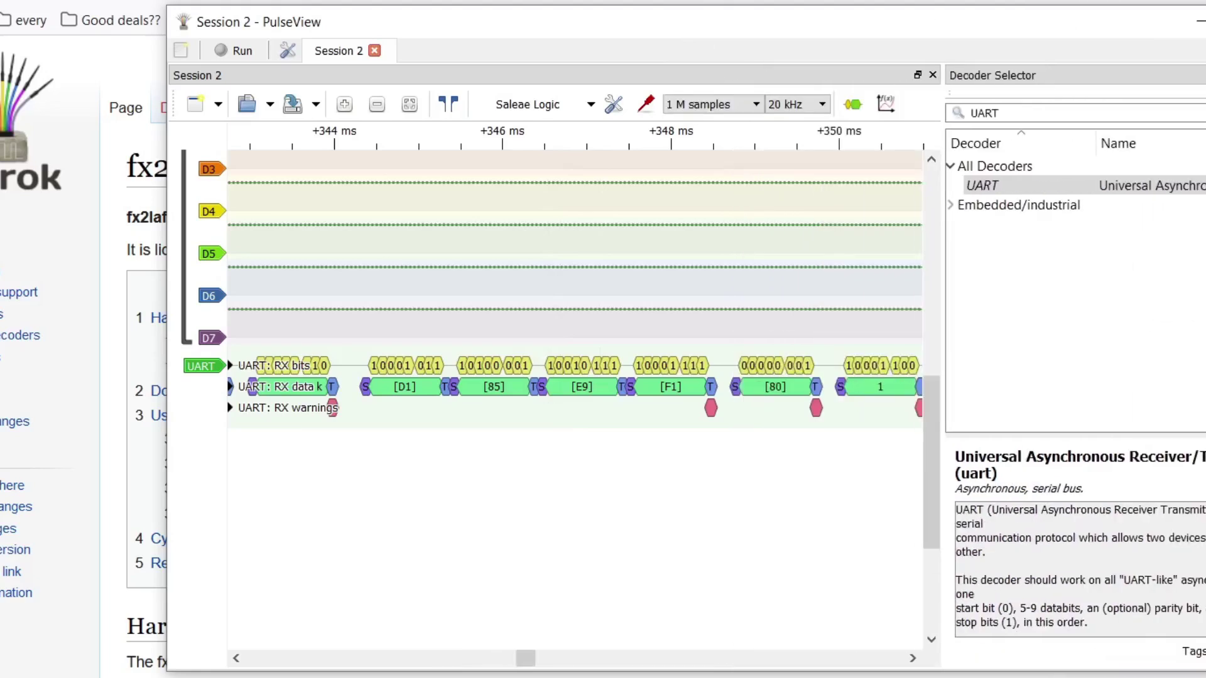
pyautogui.click(803, 105)
pyautogui.click(786, 163)
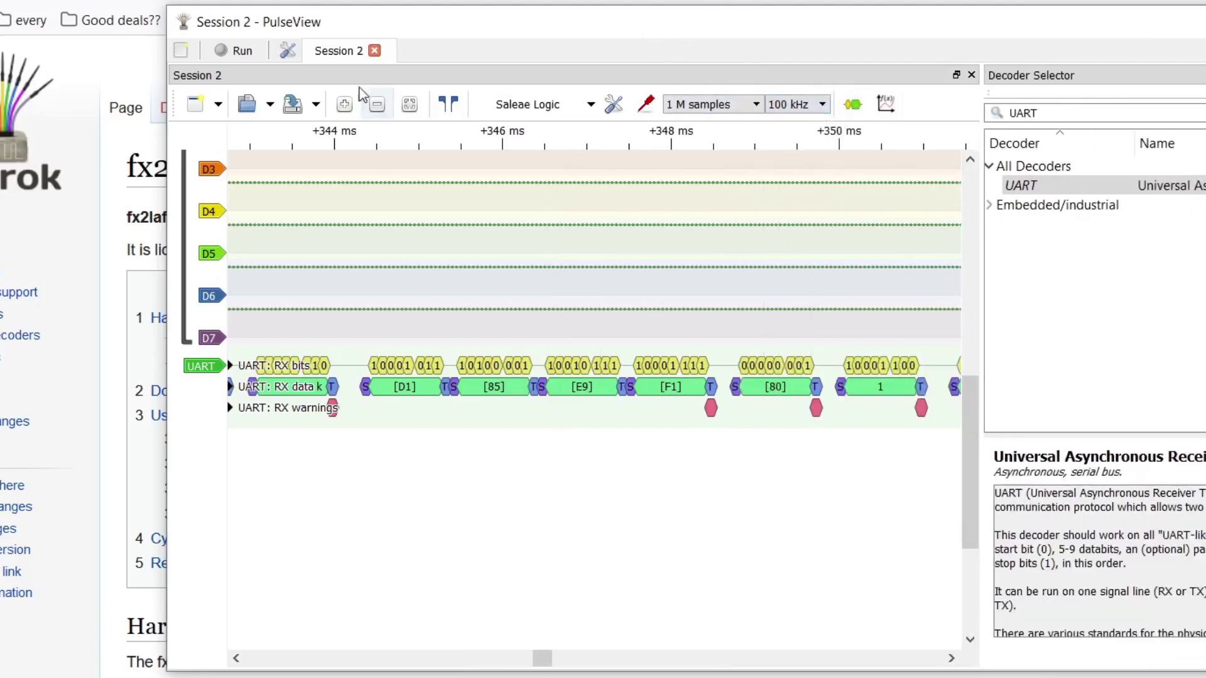
pyautogui.click(244, 51)
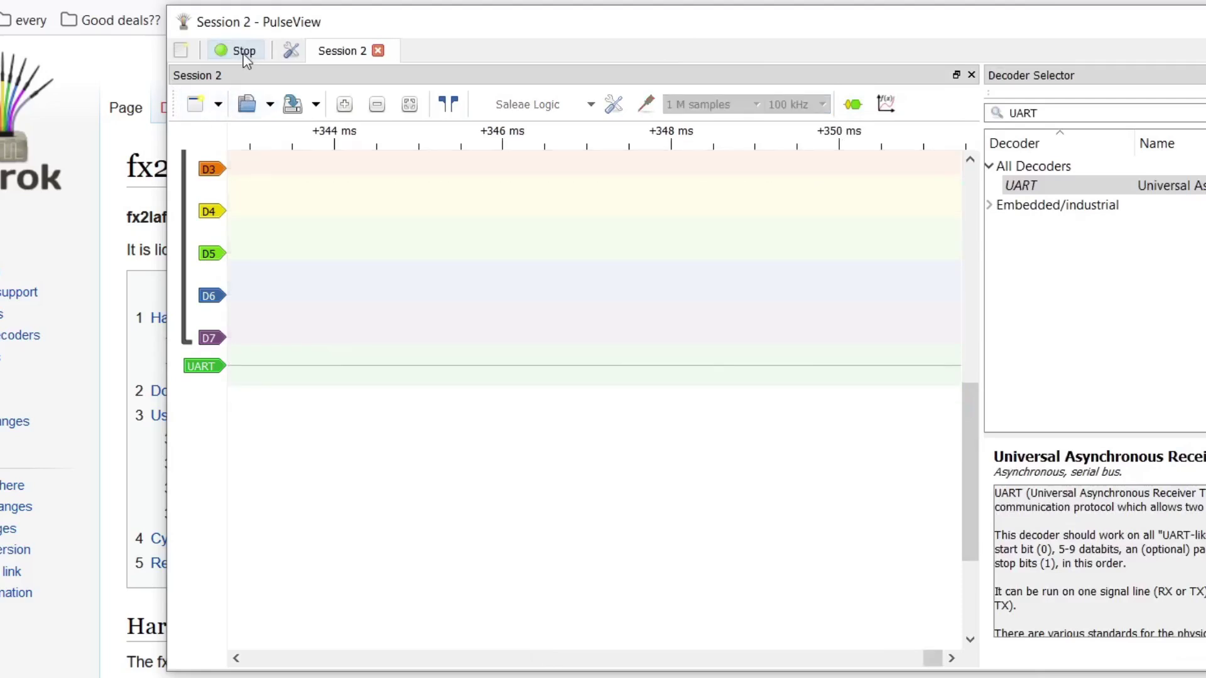
pyautogui.click(243, 50)
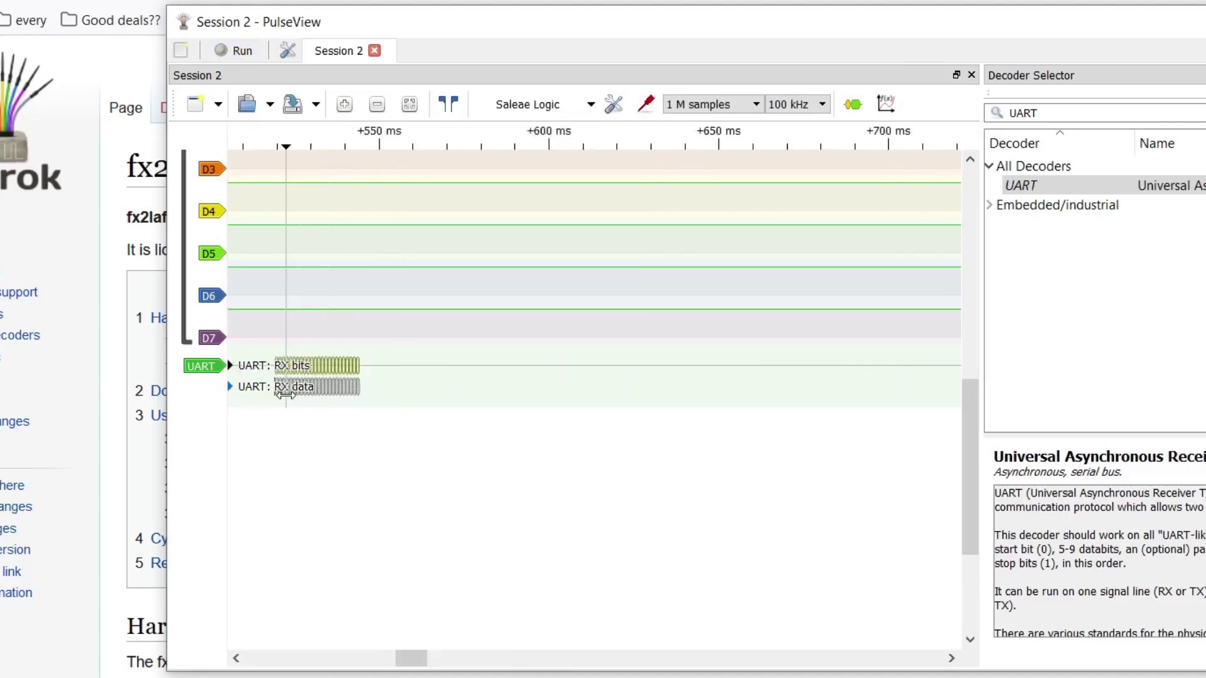
# Pan and zoom to read 'Mycrostart Electronics', then move the UART decoder rows above D0
pyautogui.scroll(5, 299, 398)
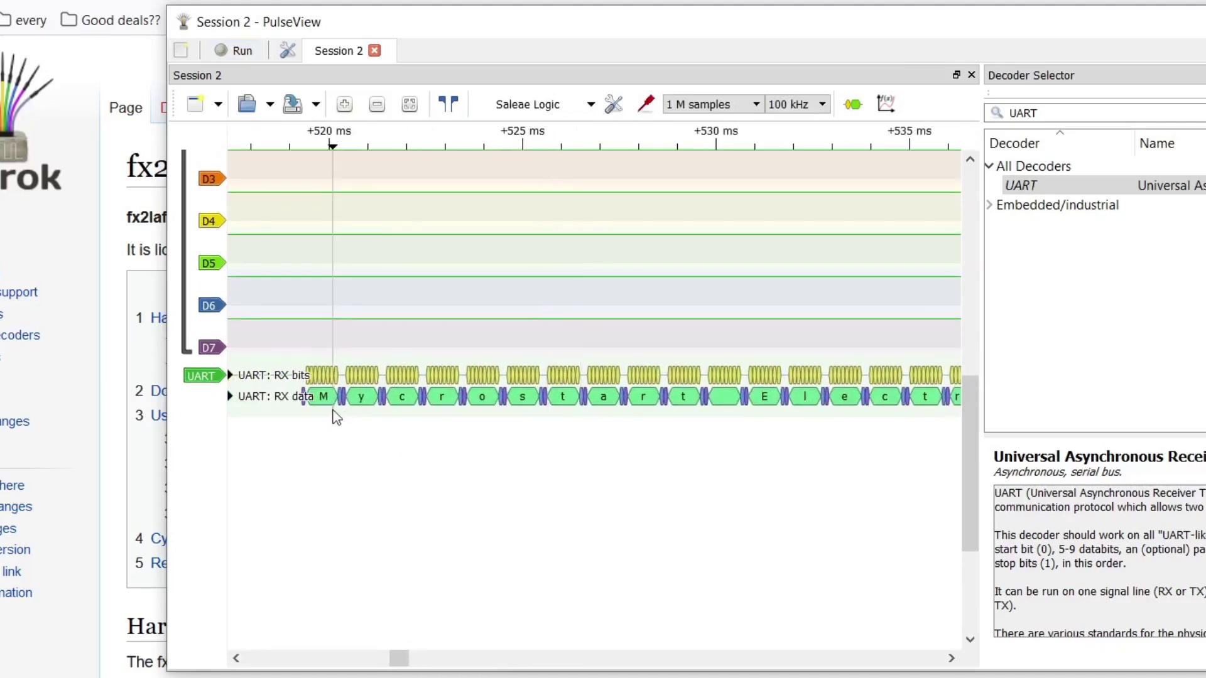
pyautogui.hscroll(3, 593, 415)
pyautogui.moveTo(593, 416); pyautogui.dragTo(362, 407)
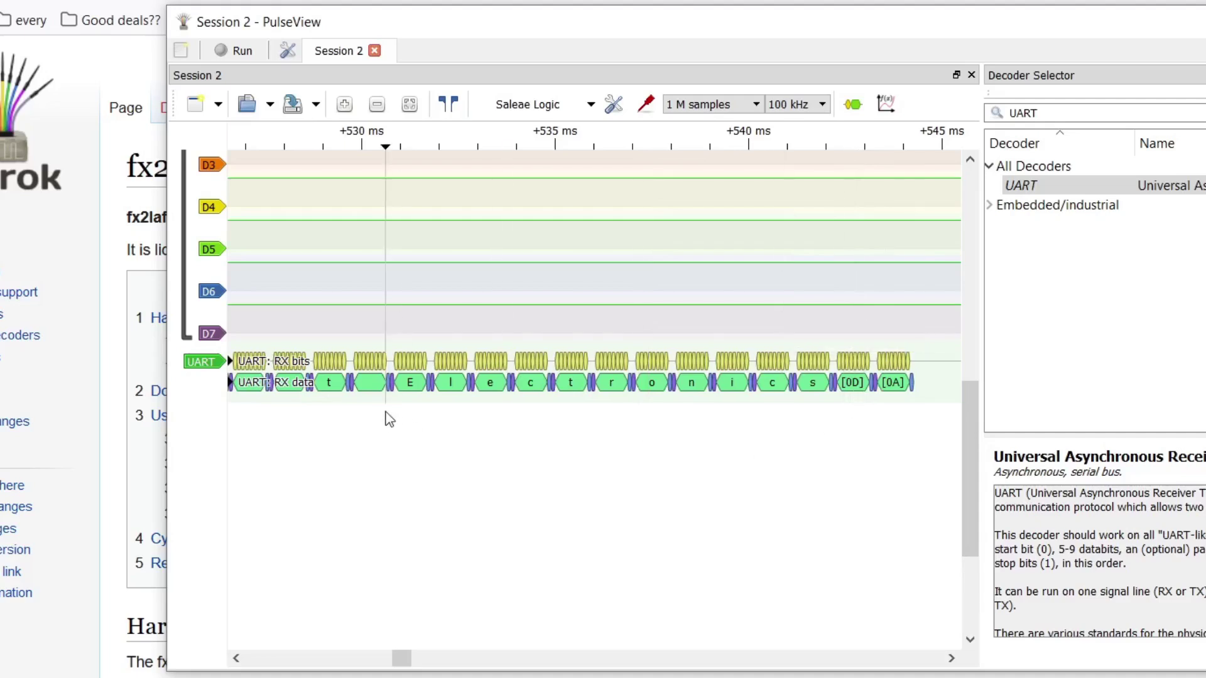
pyautogui.scroll(-4, 385, 417)
pyautogui.scroll(1, 507, 455)
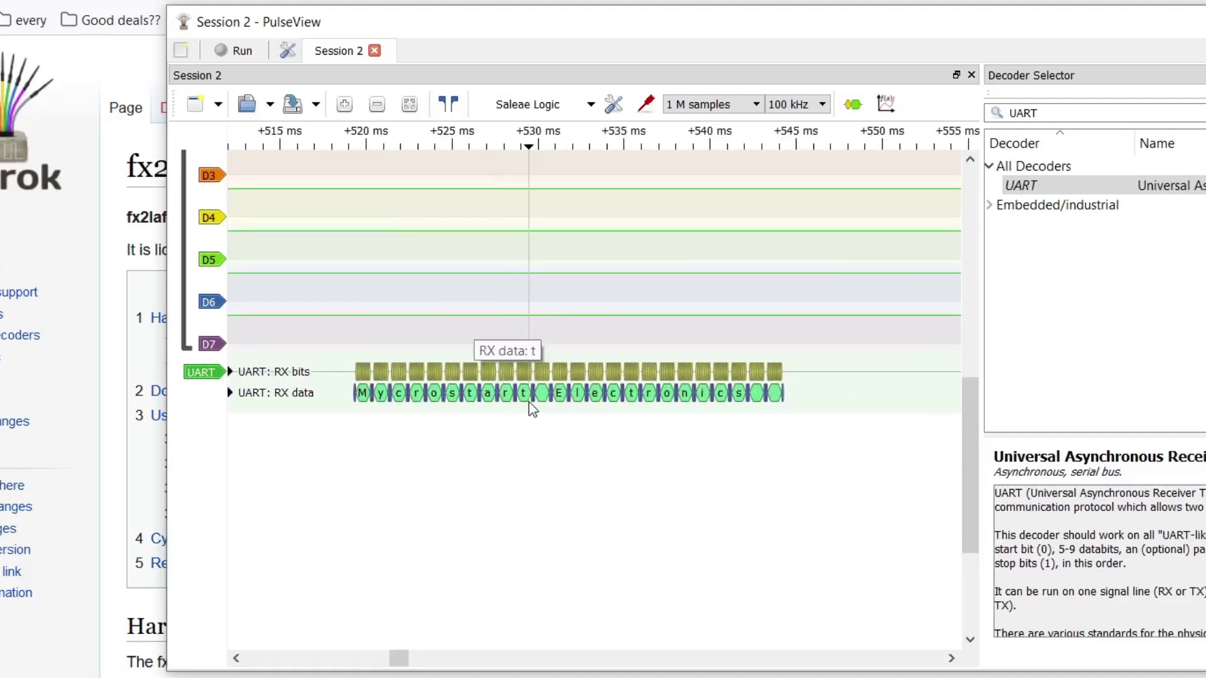
pyautogui.scroll(2, 530, 404)
pyautogui.scroll(-2, 530, 404)
pyautogui.scroll(-1, 518, 389)
pyautogui.scroll(2, 484, 361)
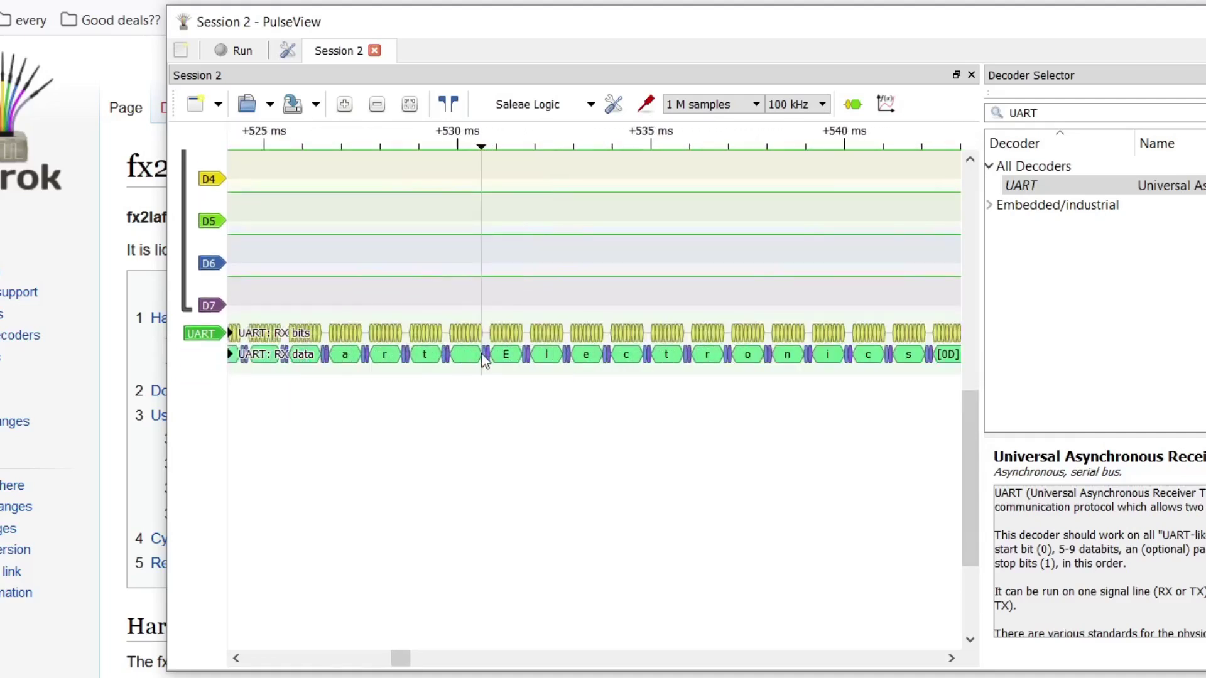
pyautogui.scroll(-10, 654, 334)
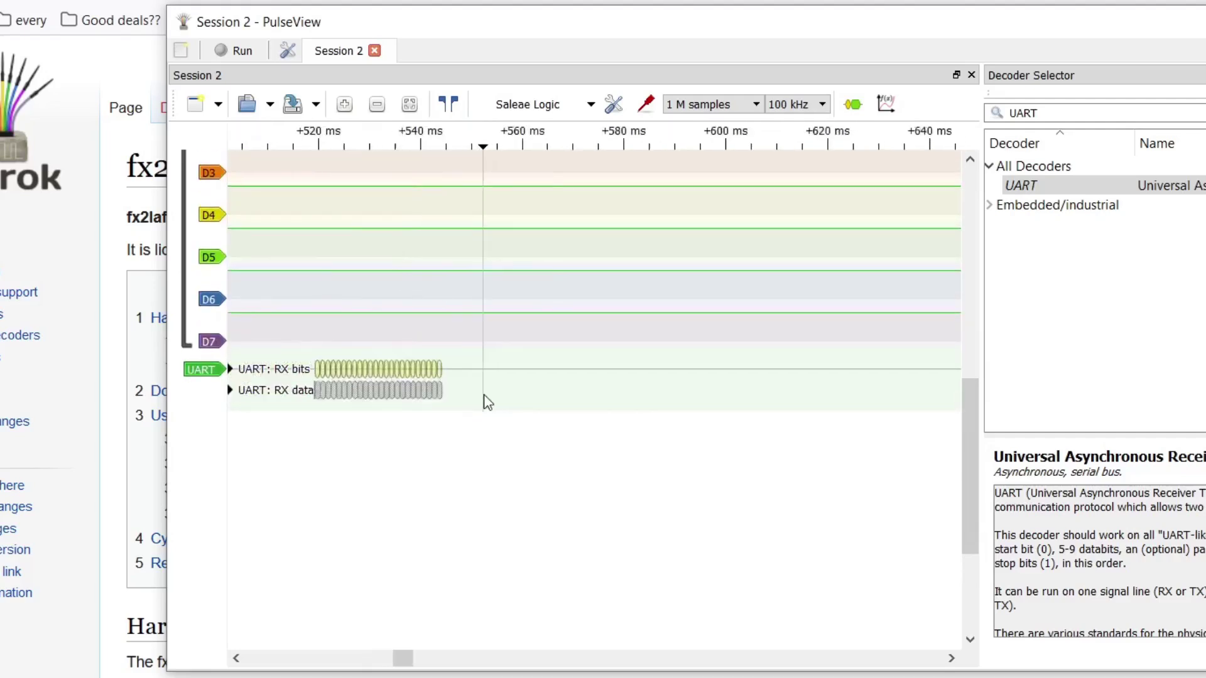
pyautogui.scroll(-5, 791, 399)
pyautogui.scroll(6, 773, 396)
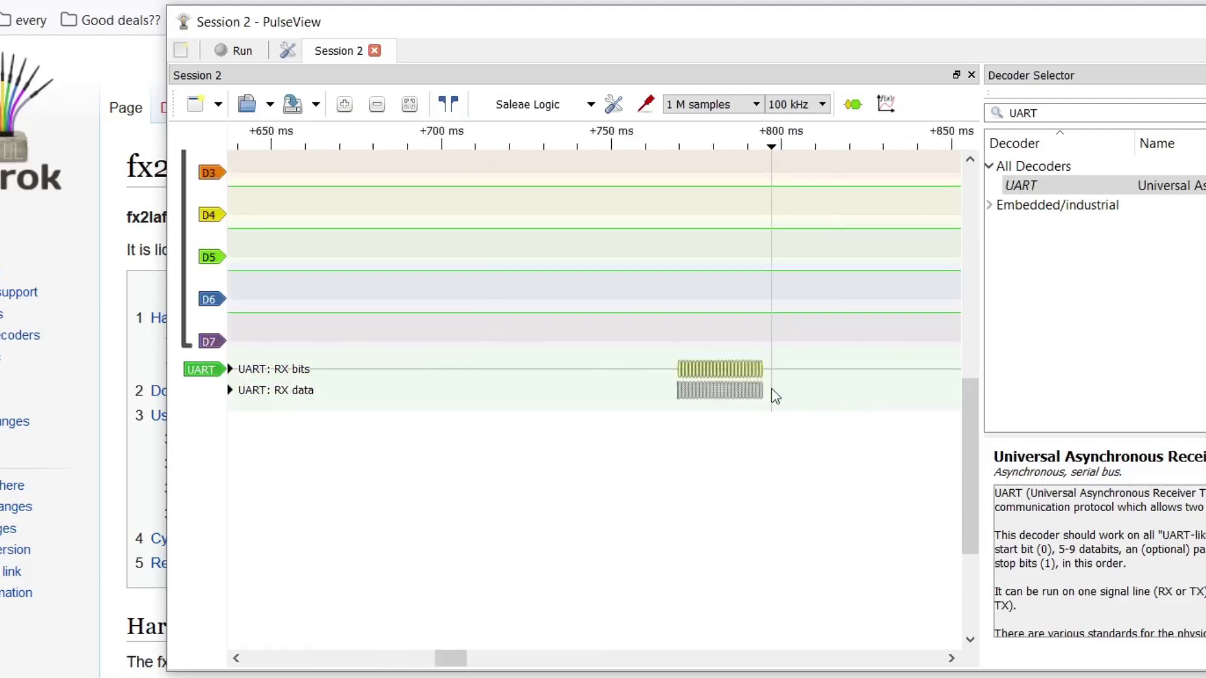
pyautogui.scroll(6, 609, 376)
pyautogui.scroll(1, 608, 376)
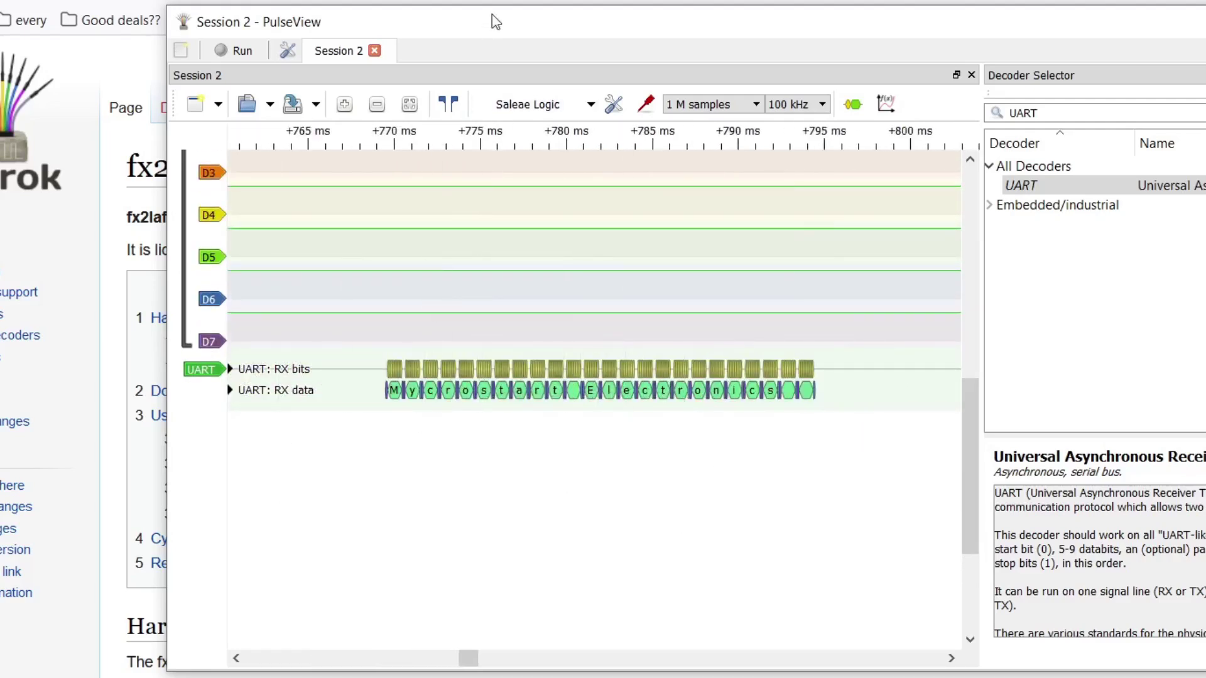
pyautogui.scroll(6, 569, 377)
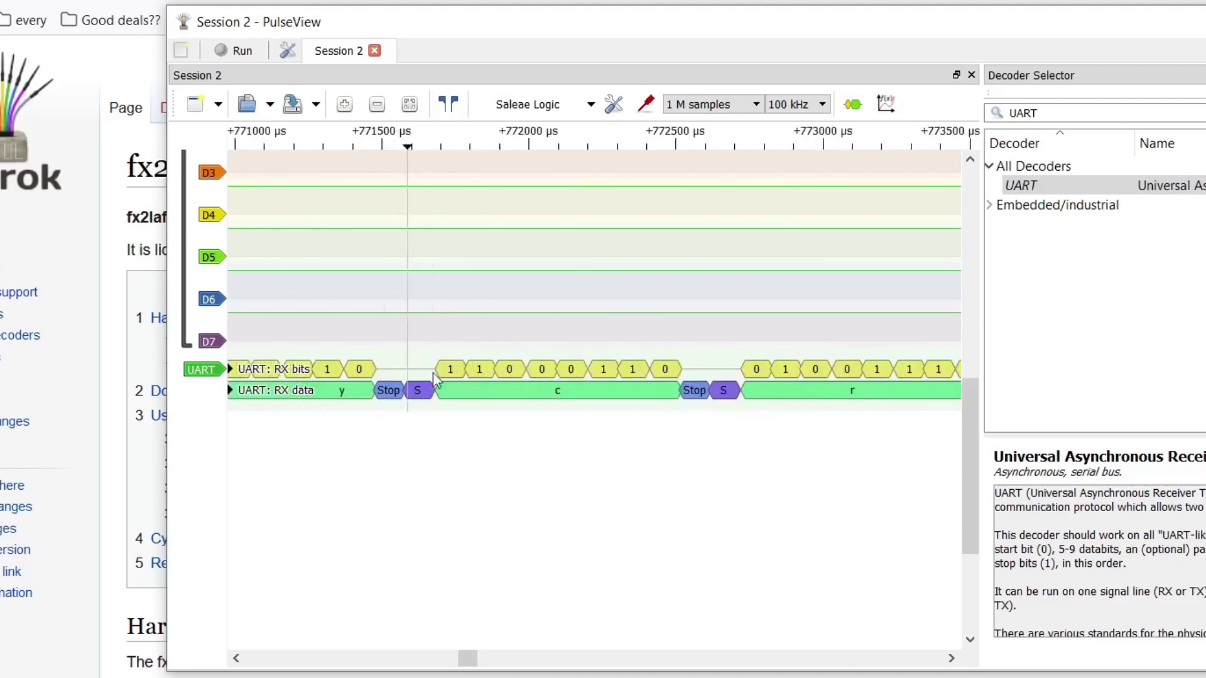
pyautogui.scroll(-2, 569, 372)
pyautogui.scroll(5, 512, 559)
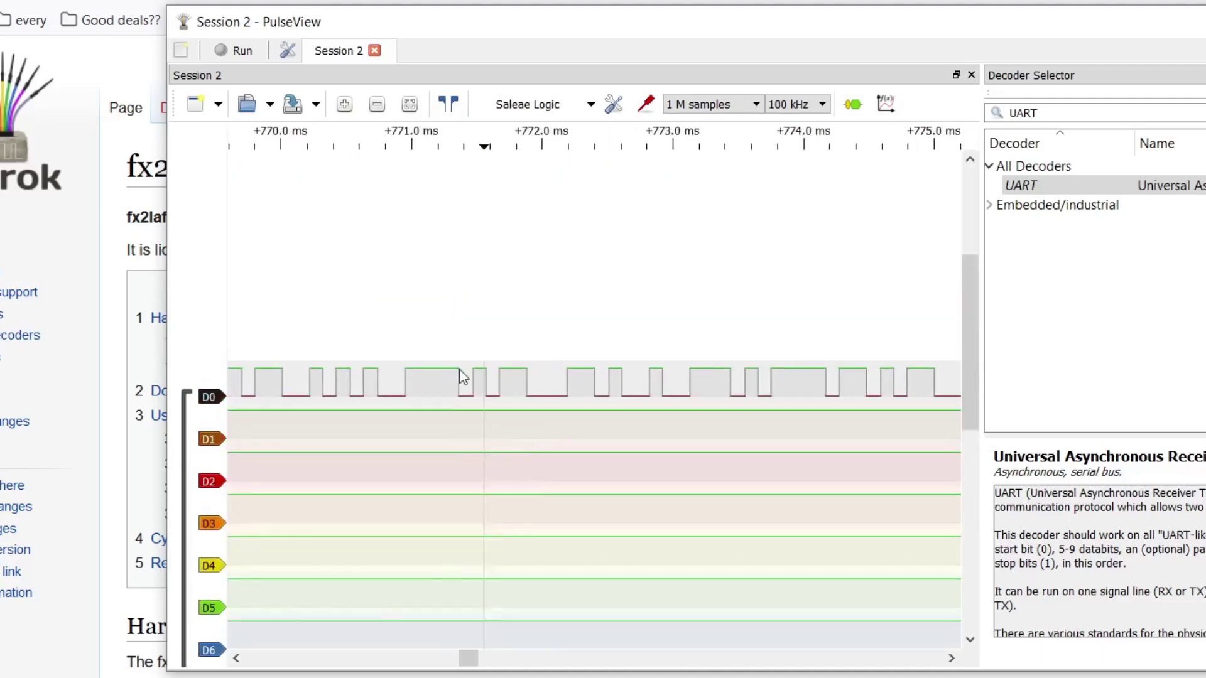
pyautogui.scroll(-3, 256, 565)
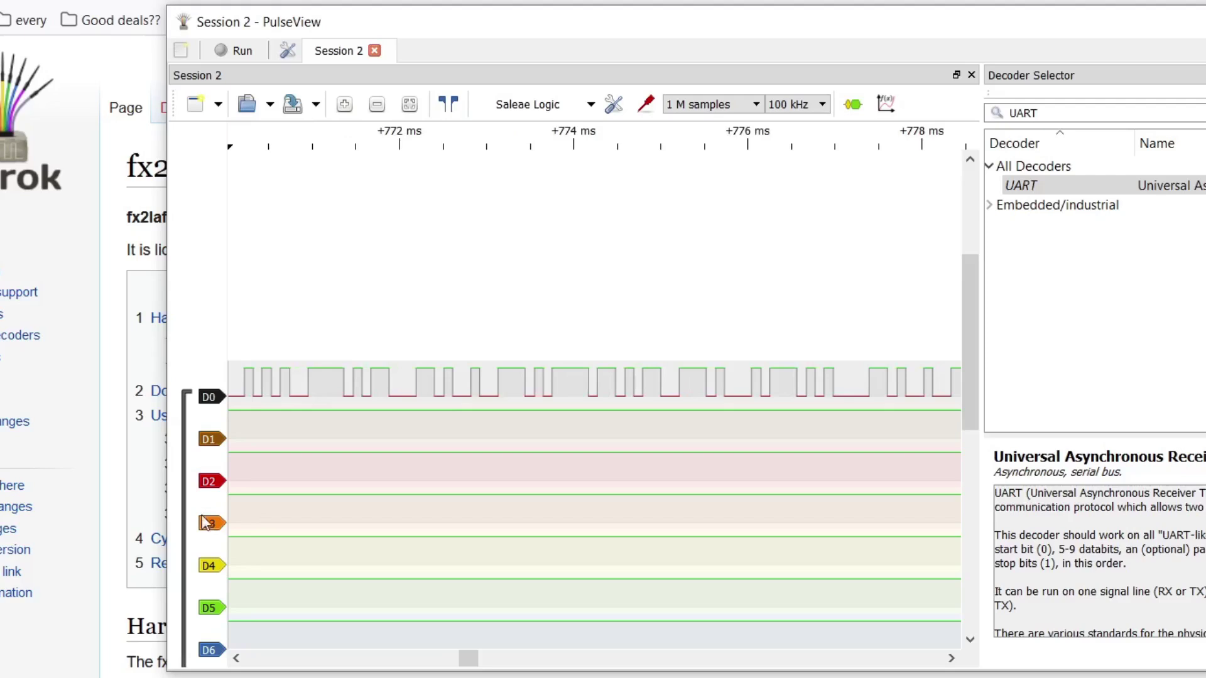
pyautogui.scroll(-3, 315, 570)
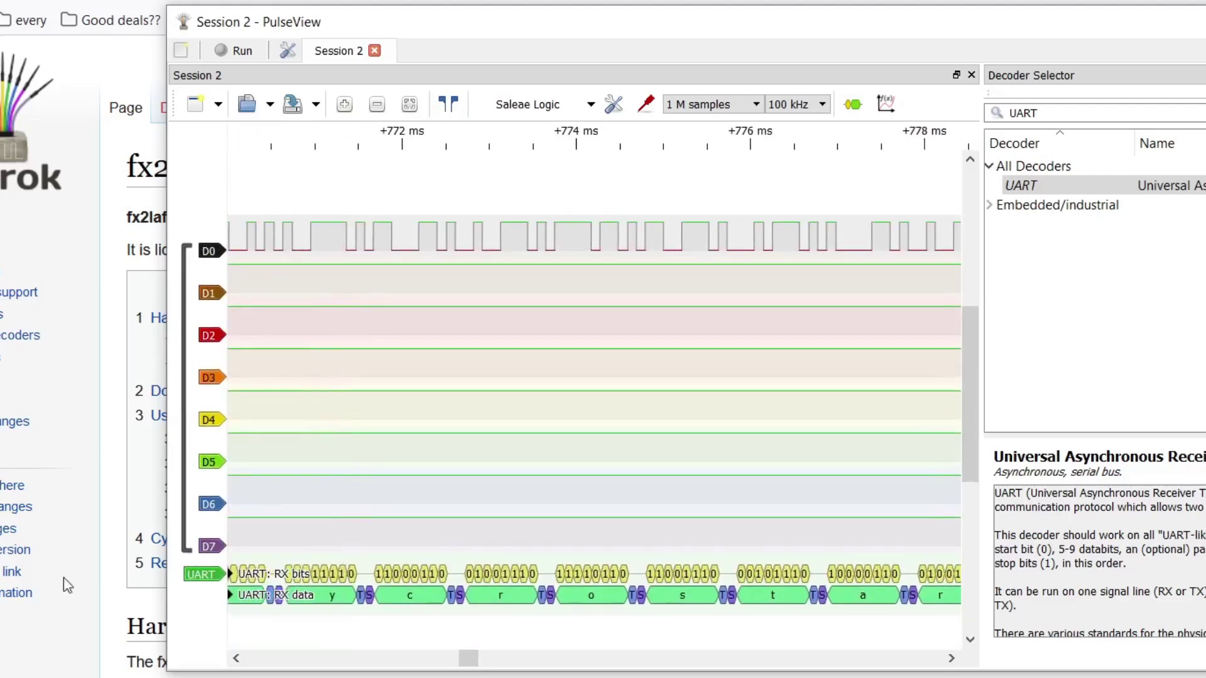
pyautogui.moveTo(207, 579); pyautogui.dragTo(226, 246)
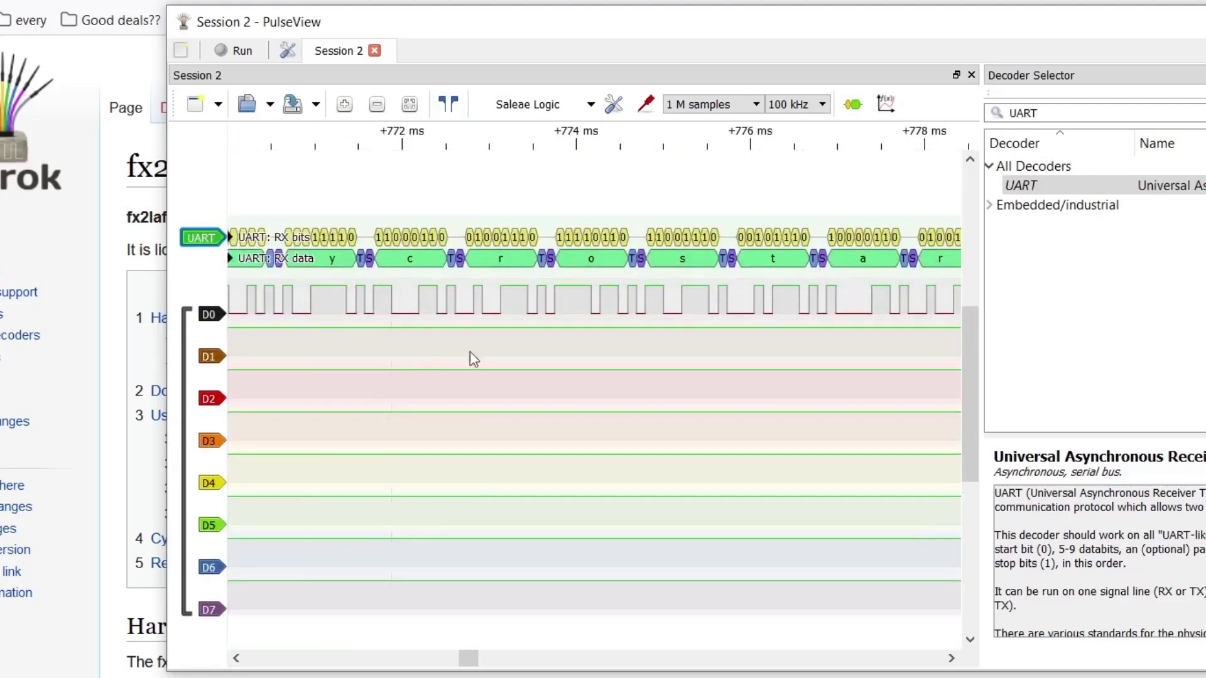
# Launch Saleae Logic 2 by searching 'logic' and dismiss the device connection error
pyautogui.write('logic')
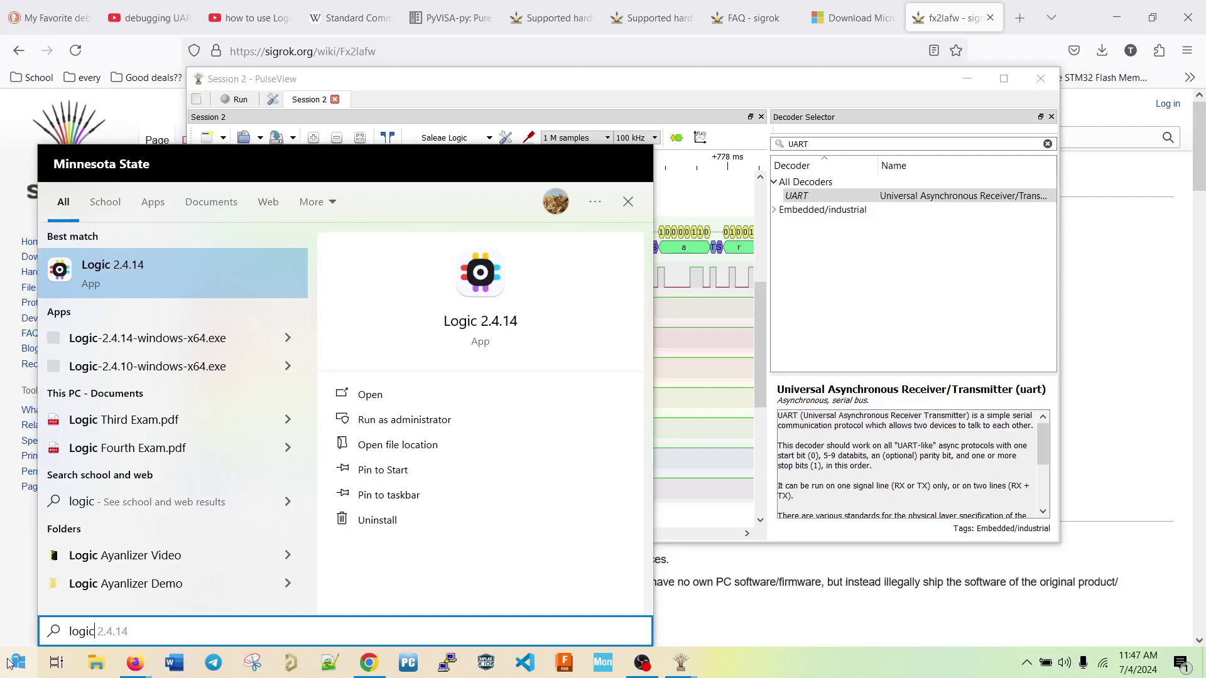
pyautogui.click(8, 663)
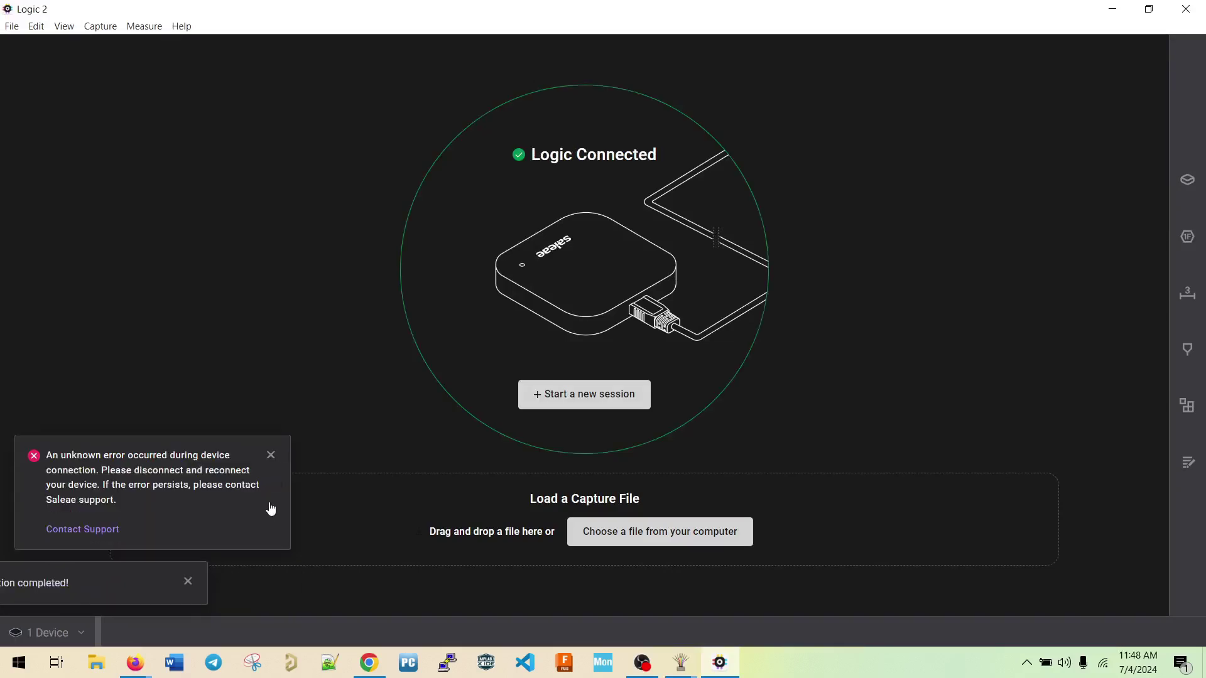
pyautogui.click(271, 455)
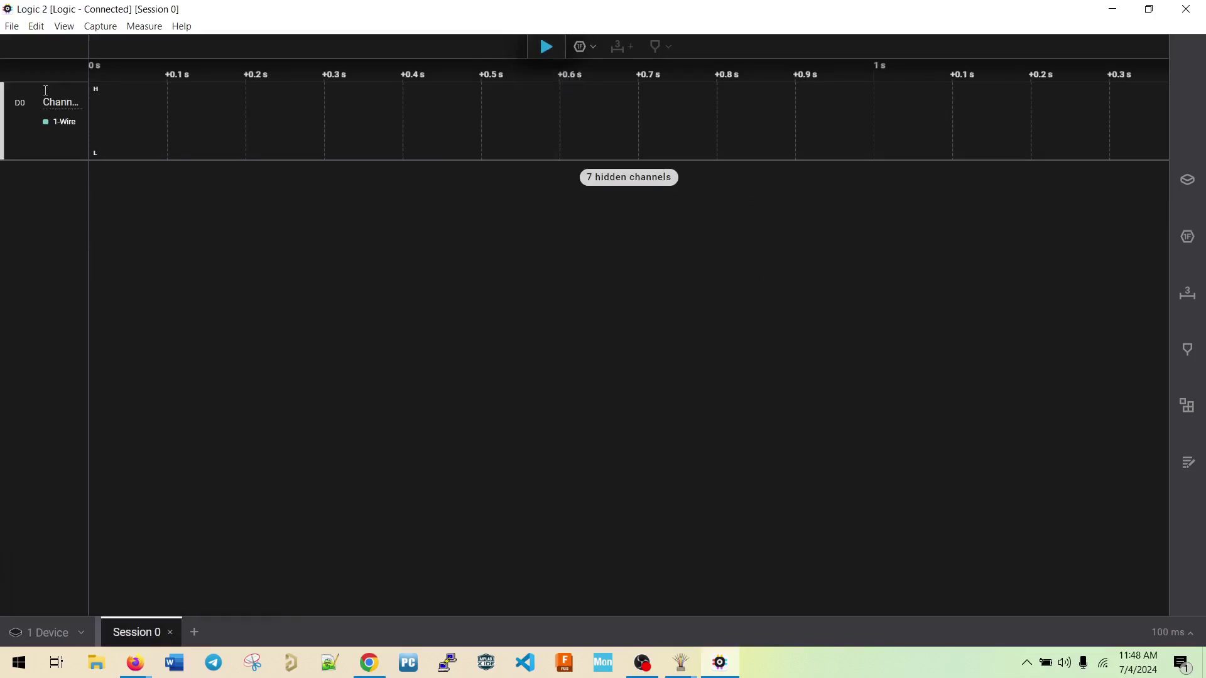
# Open a new Logic 2 session, then hide channel D0 and show it again
pyautogui.click(193, 632)
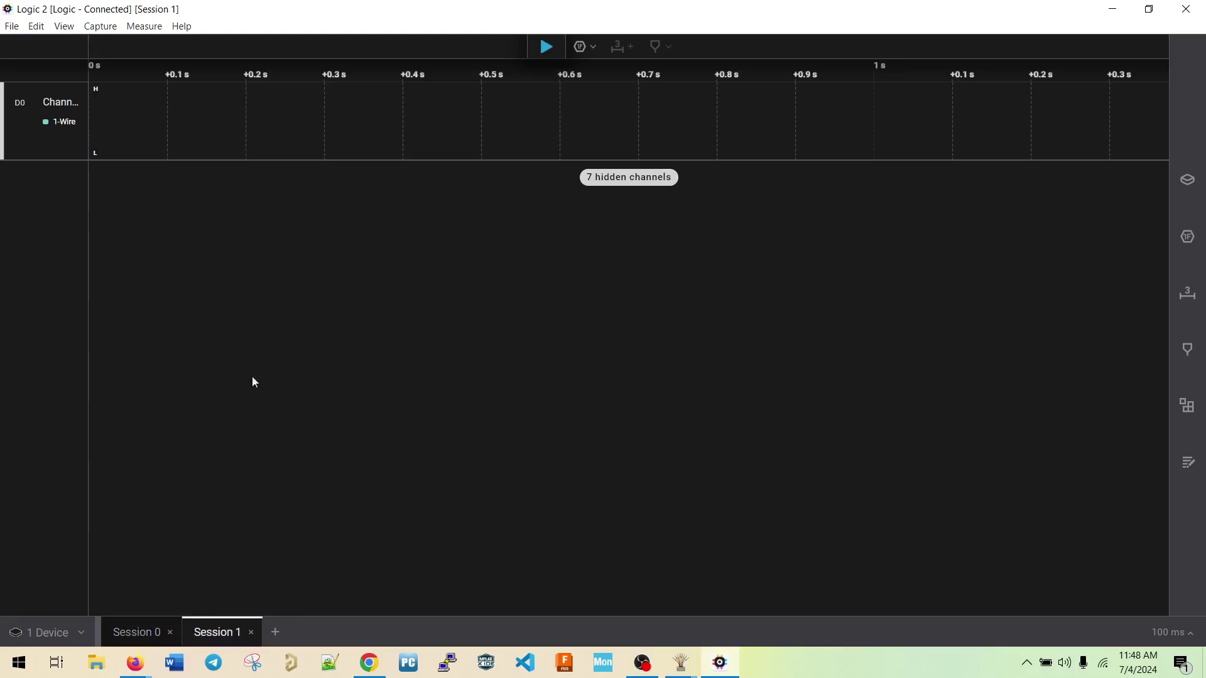
pyautogui.rightClick(28, 118)
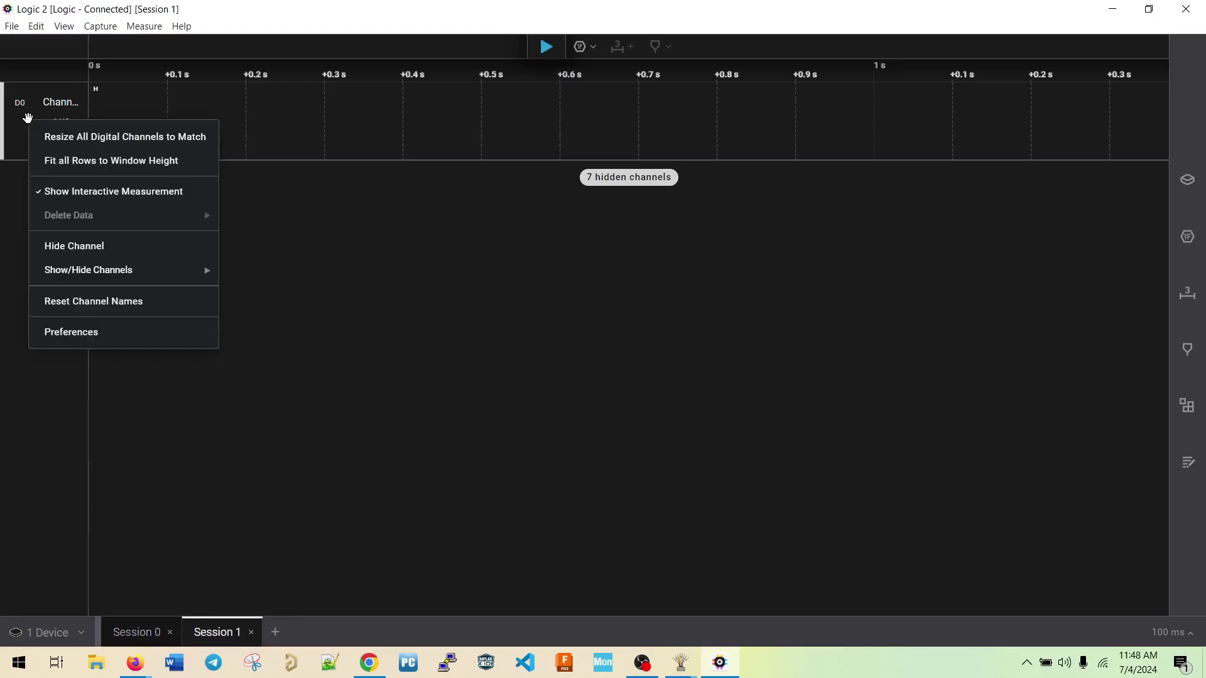
pyautogui.click(135, 248)
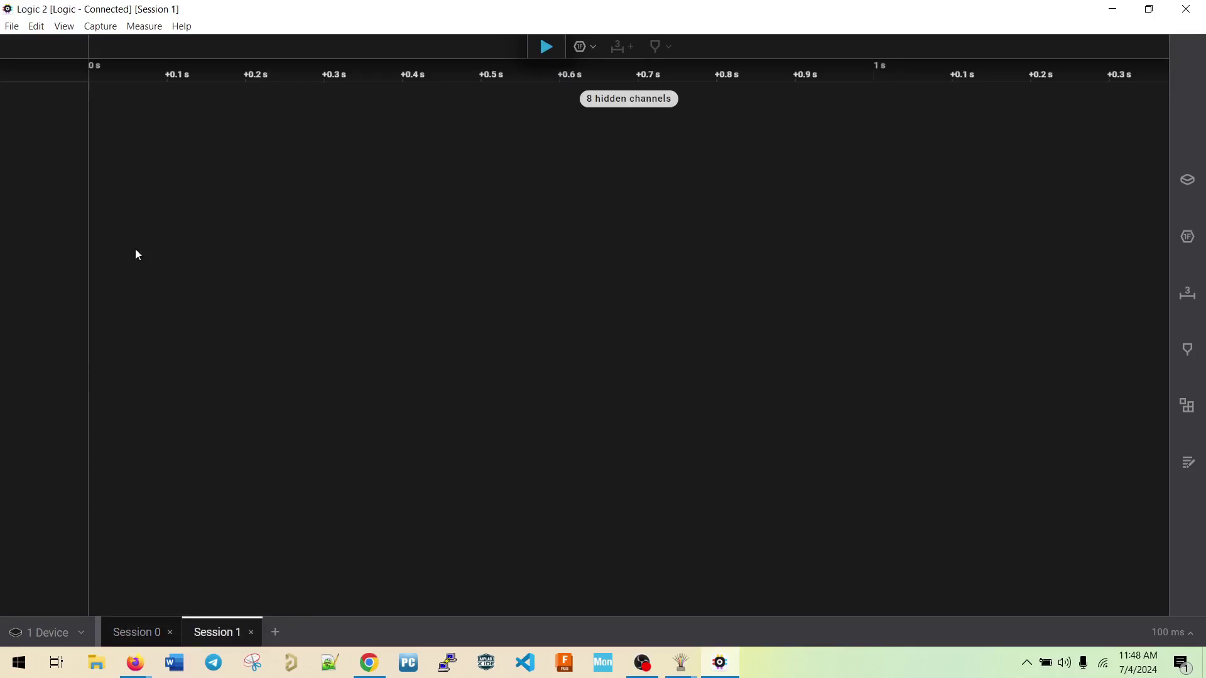
pyautogui.rightClick(6, 130)
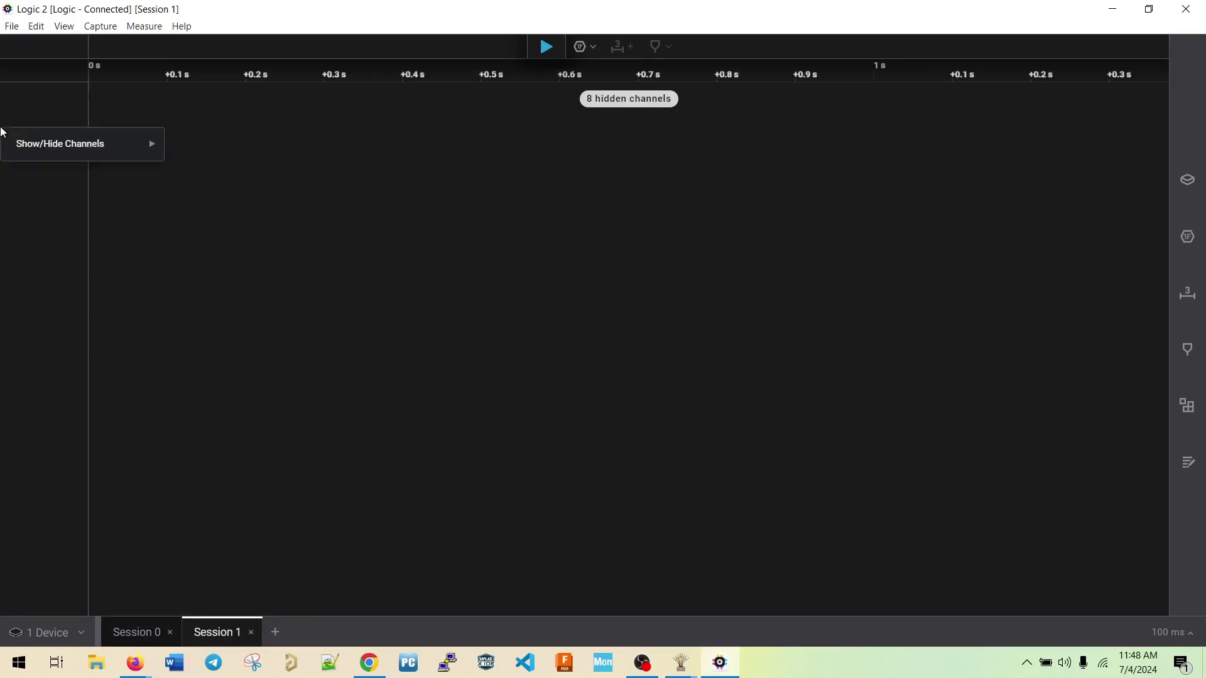
pyautogui.click(40, 175)
pyautogui.rightClick(43, 177)
pyautogui.moveTo(140, 188)
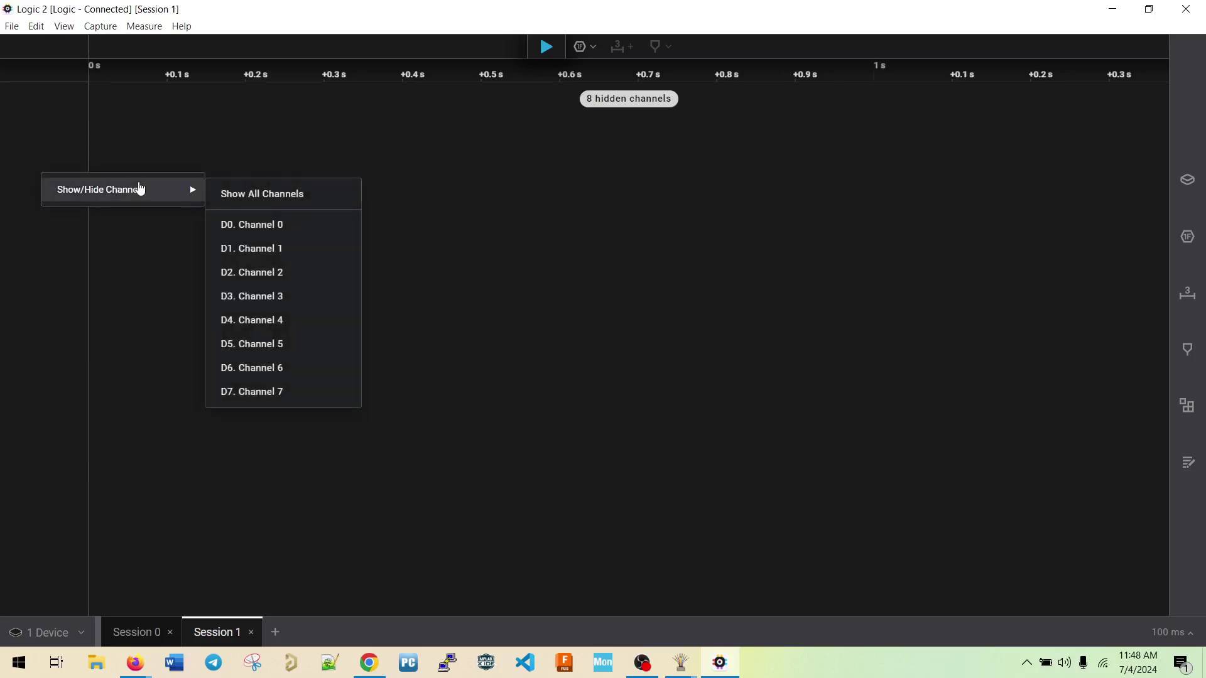
pyautogui.click(270, 228)
# Record a brief D0 capture, zoom into the 1-Wire decodes, and close Logic 2
pyautogui.click(547, 46)
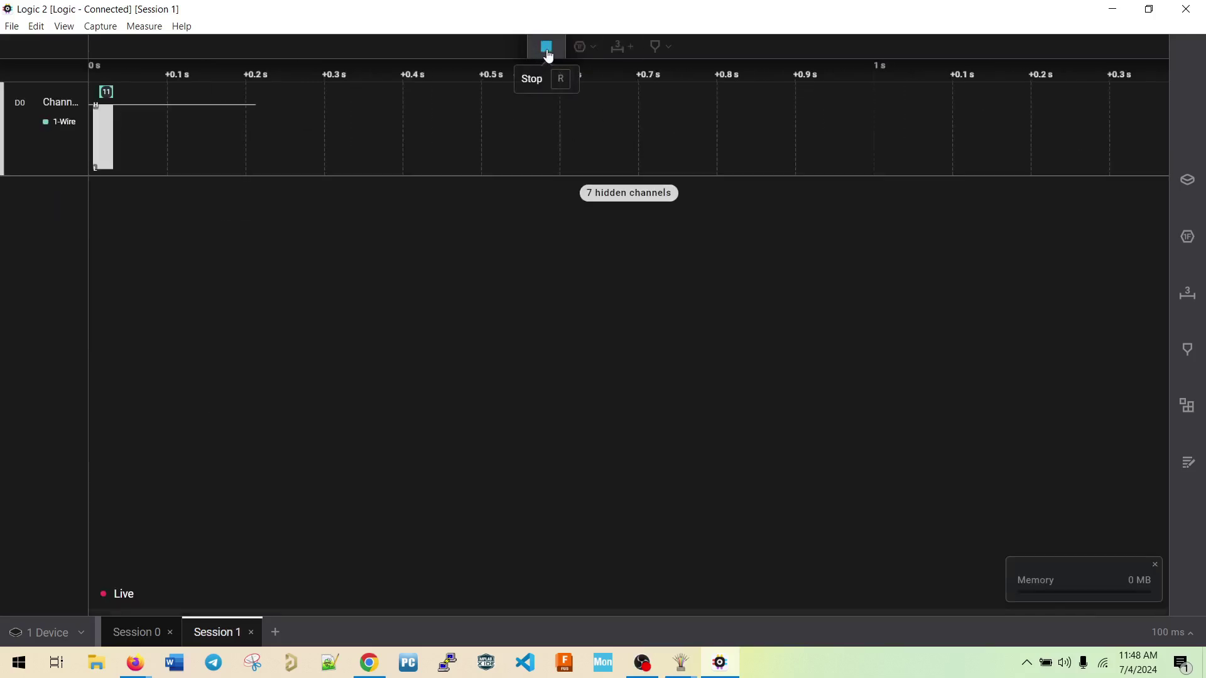
pyautogui.click(547, 47)
pyautogui.scroll(10, 571, 128)
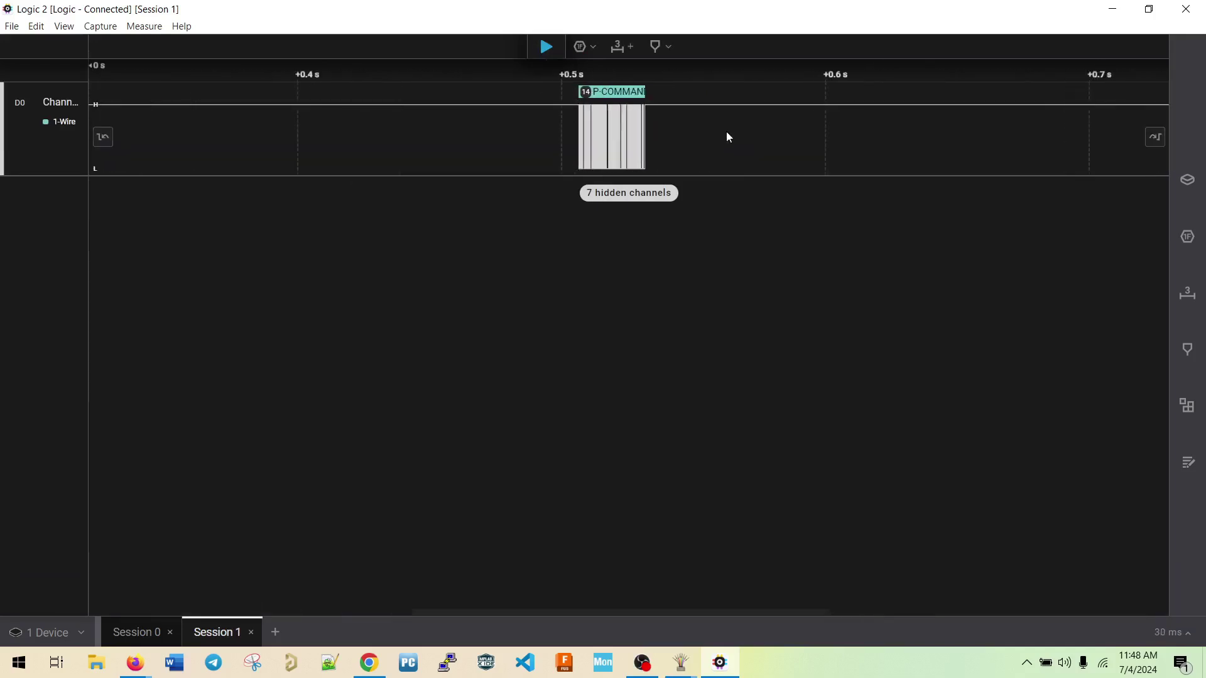
pyautogui.scroll(8, 624, 116)
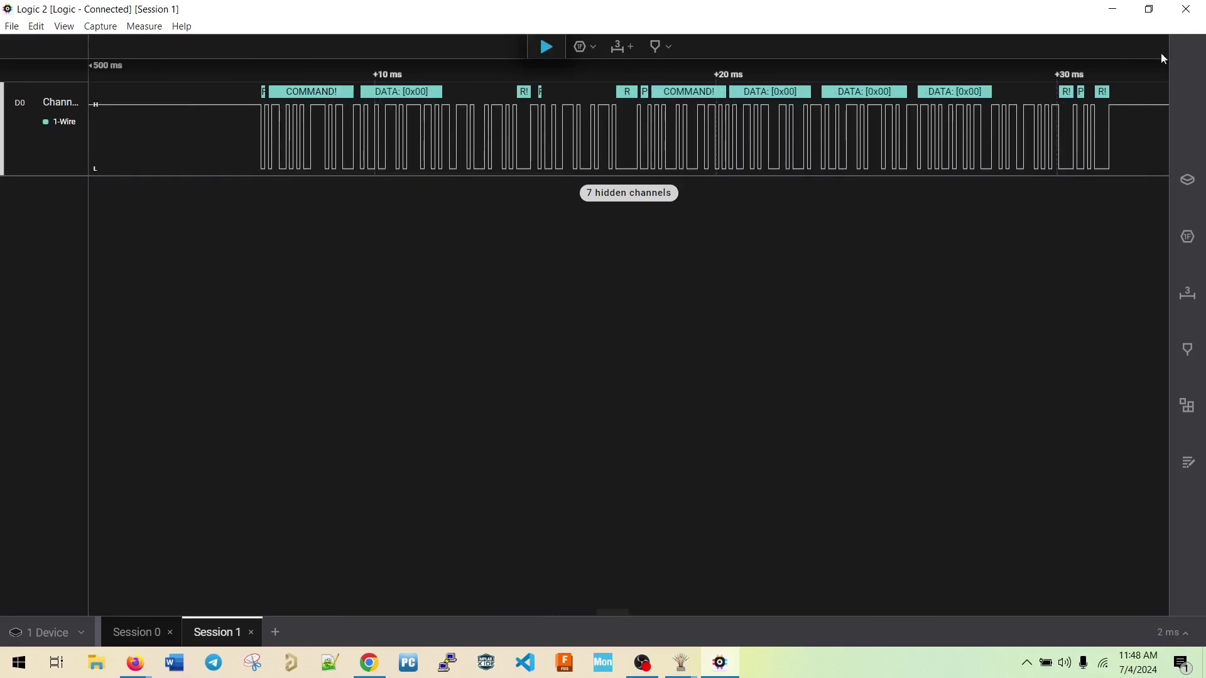
pyautogui.click(1186, 9)
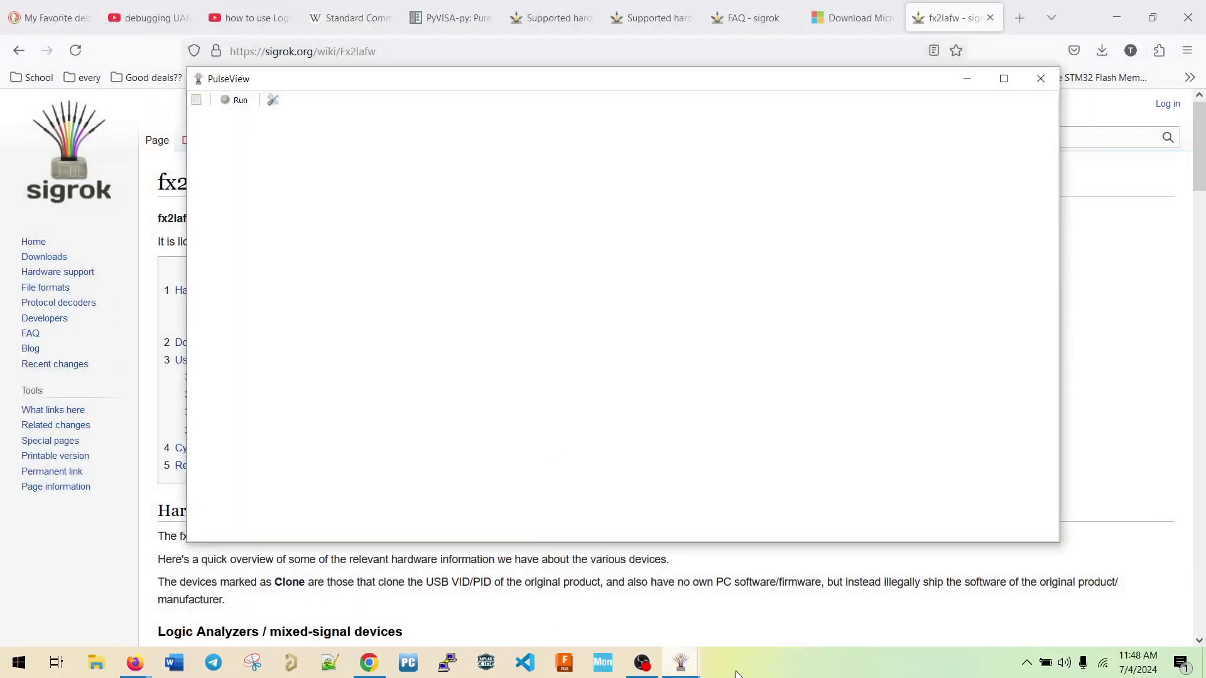
# Restore the PulseView window showing empty Session 3 with channels D0–D7 at 20 kHz
pyautogui.click(754, 620)
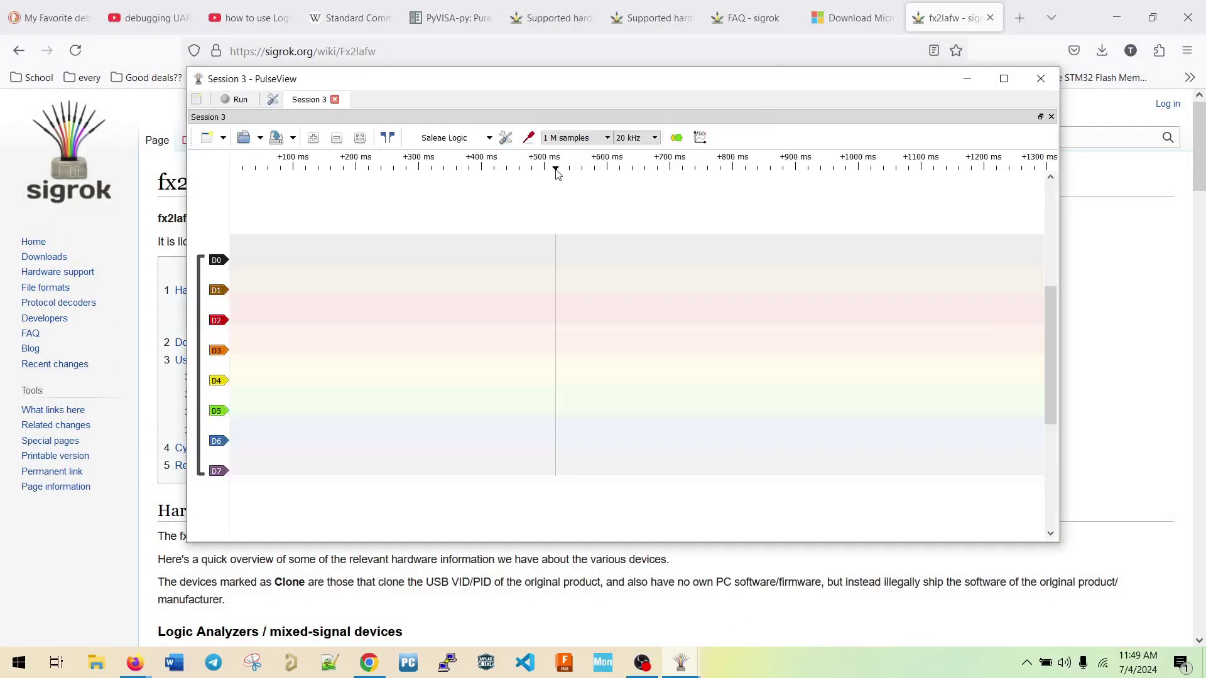